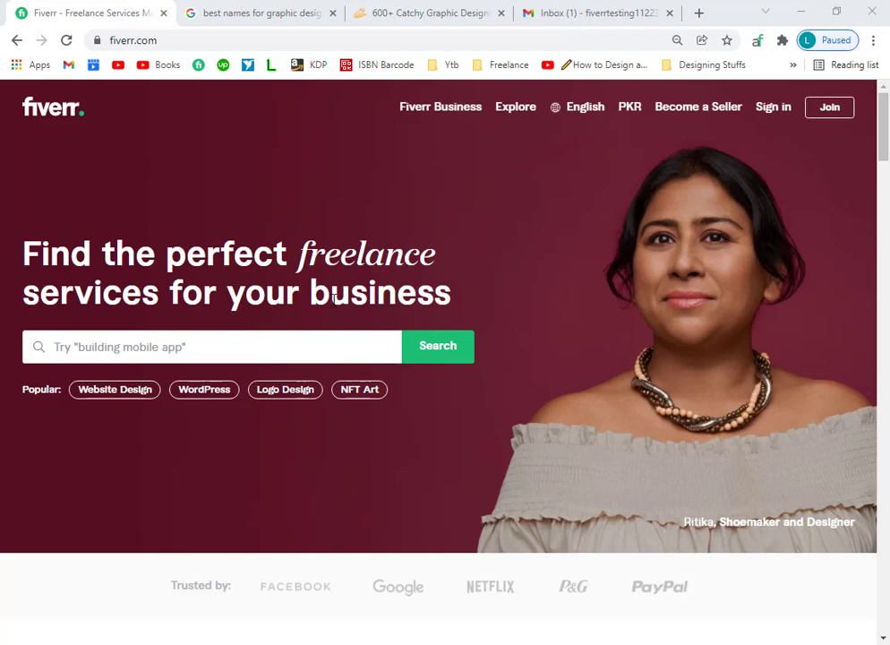
Highlight parts of the homepage headline, then check the Gmail inbox and return to Fiverr.
{"action": "left_click_drag", "start_coordinate": [368, 292], "coordinate": [331, 292]}
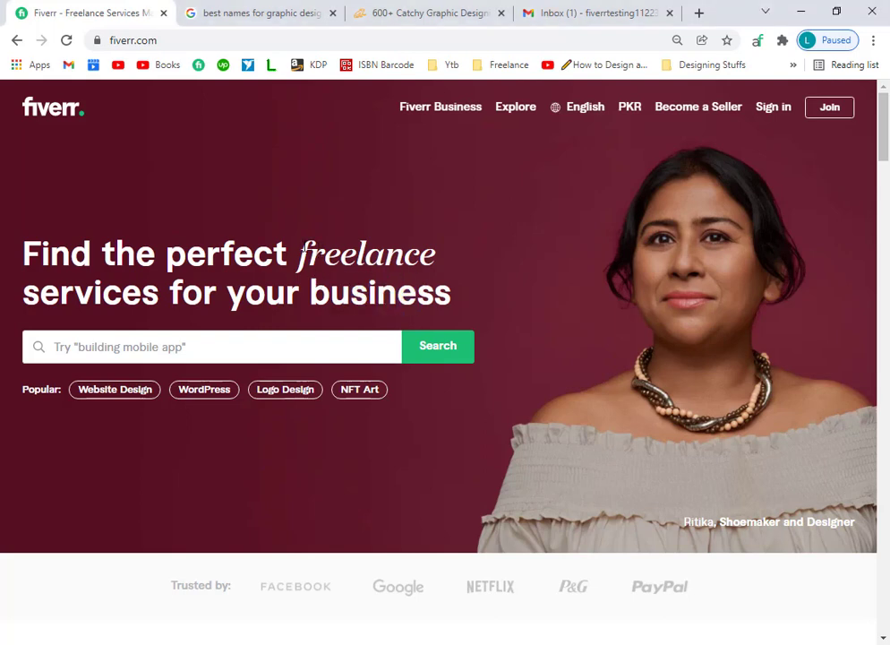
{"action": "left_click_drag", "start_coordinate": [306, 254], "coordinate": [353, 254]}
{"action": "left_click_drag", "start_coordinate": [461, 292], "coordinate": [219, 217]}
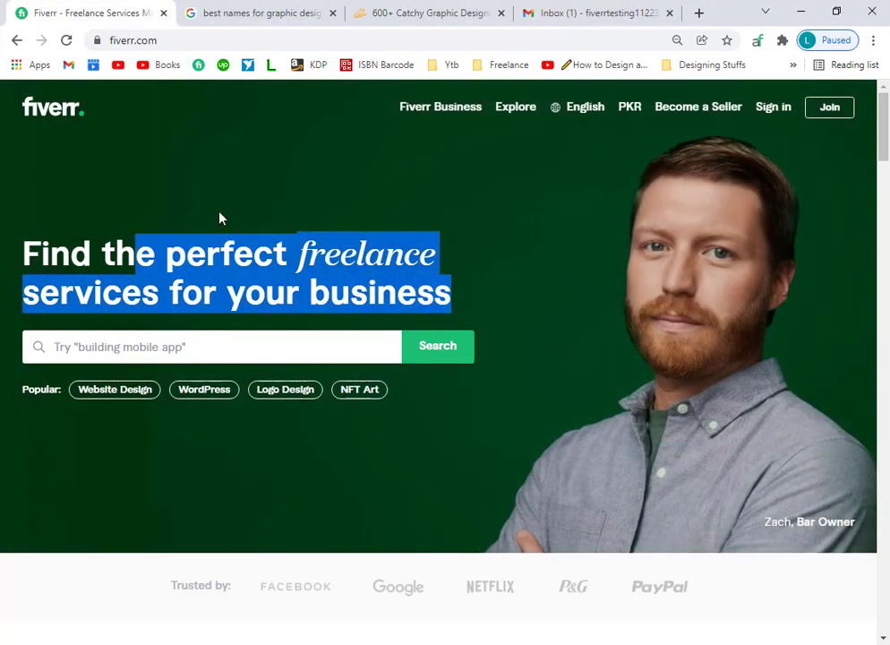
{"action": "left_click", "coordinate": [224, 215]}
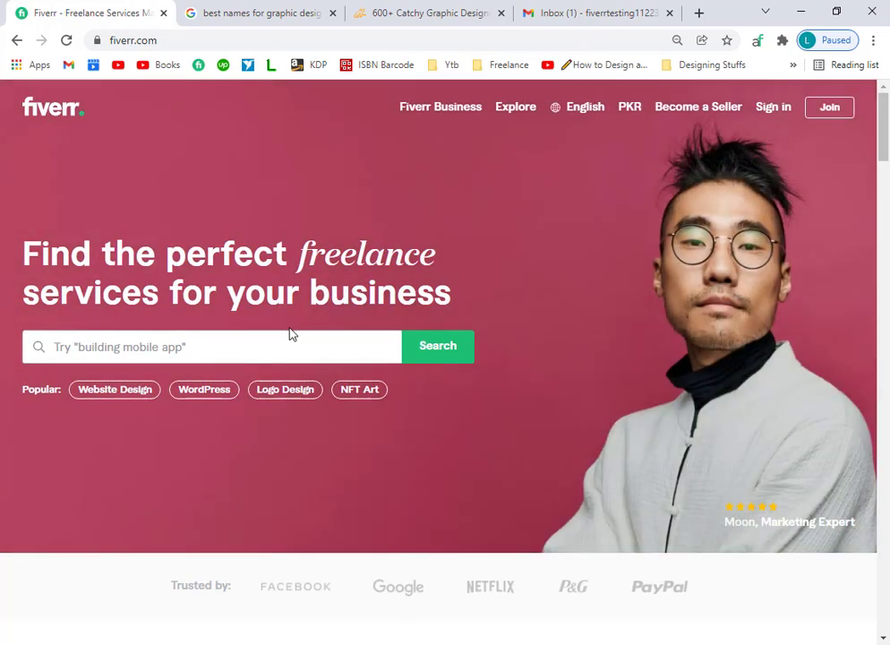
{"action": "left_click", "coordinate": [609, 11]}
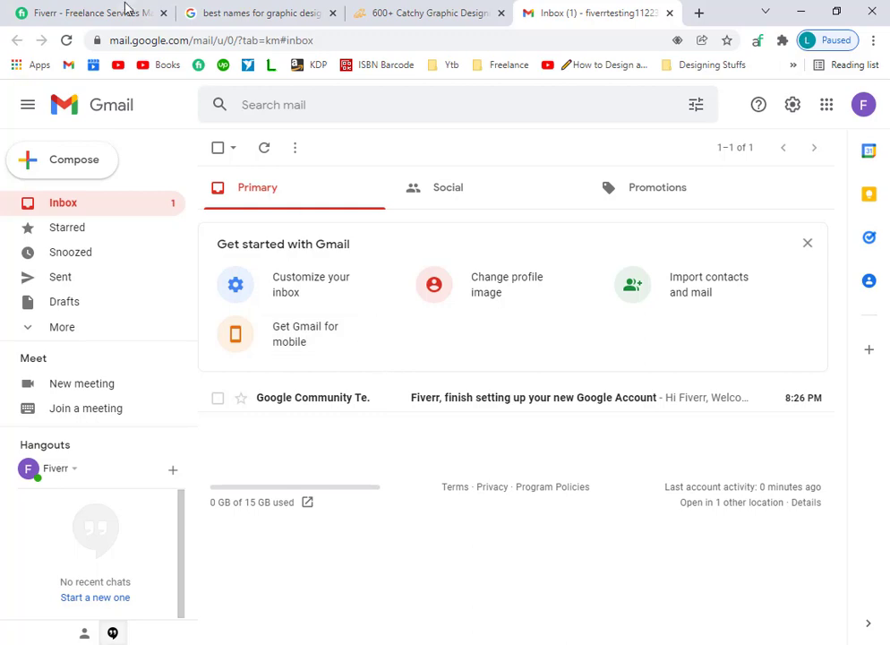
{"action": "left_click", "coordinate": [99, 11]}
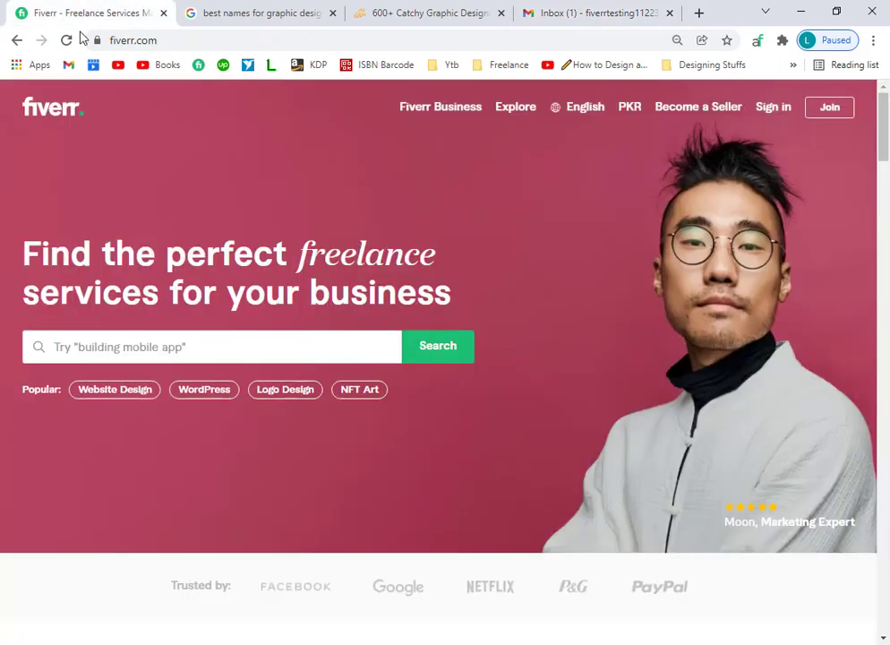
Enter the new Gmail address in the Join Fiverr form and continue.
{"action": "left_click", "coordinate": [827, 107]}
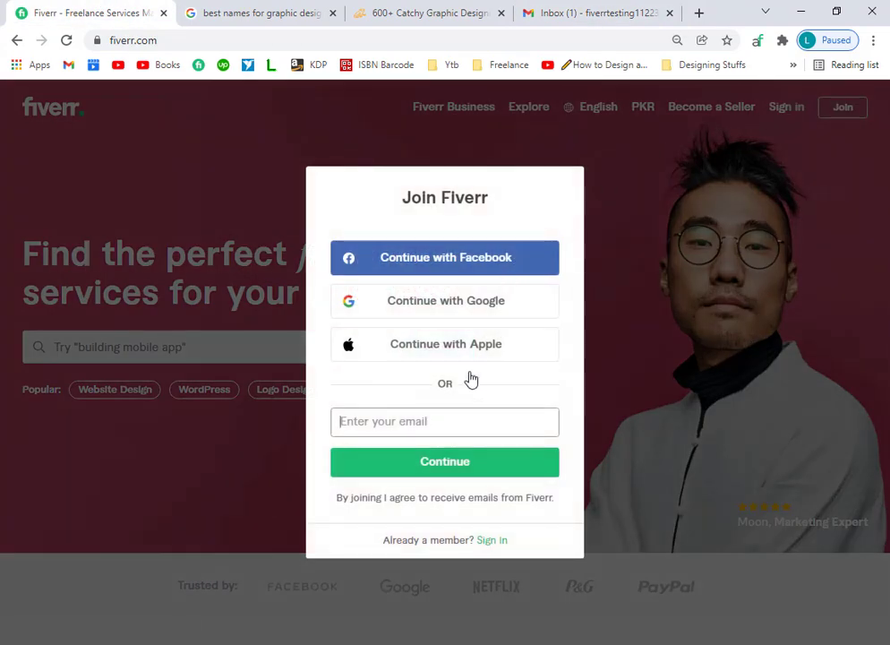
{"action": "left_click", "coordinate": [433, 419]}
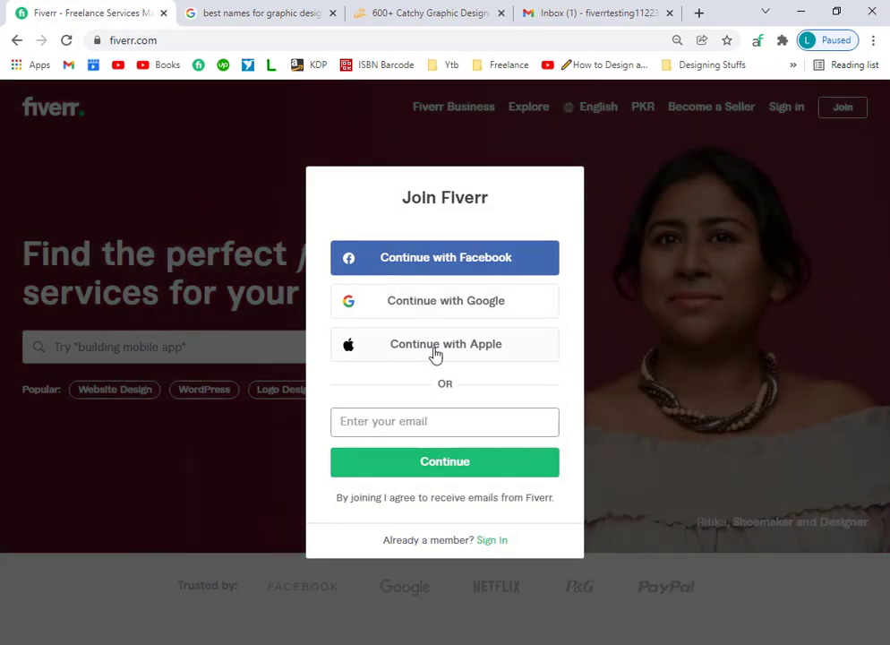
{"action": "left_click", "coordinate": [416, 421]}
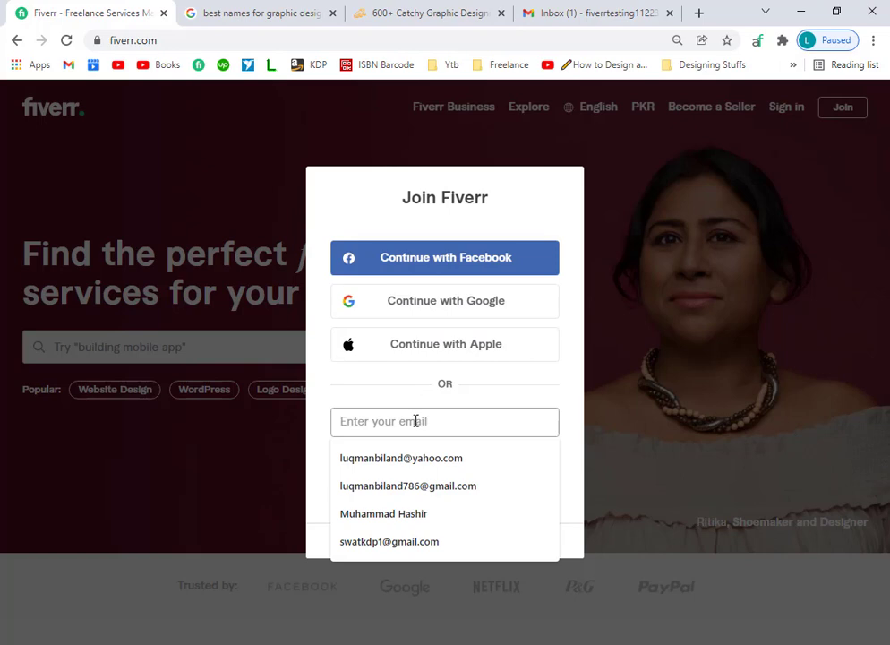
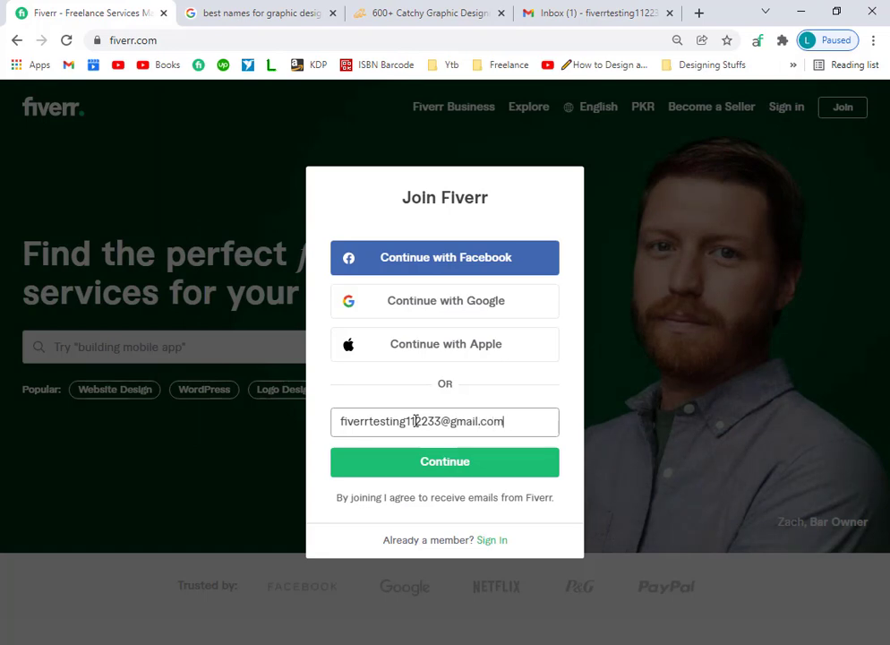
{"action": "mouse_move", "coordinate": [493, 422]}
{"action": "left_mouse_down"}
{"action": "mouse_move", "coordinate": [504, 421]}
{"action": "mouse_move", "coordinate": [476, 427]}
{"action": "left_mouse_up"}
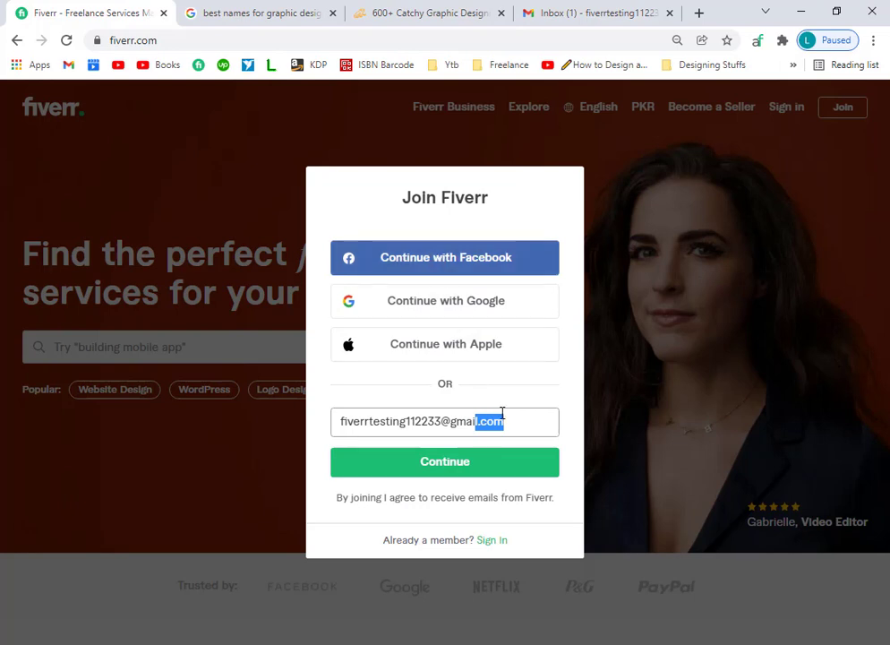
{"action": "left_click", "coordinate": [487, 459]}
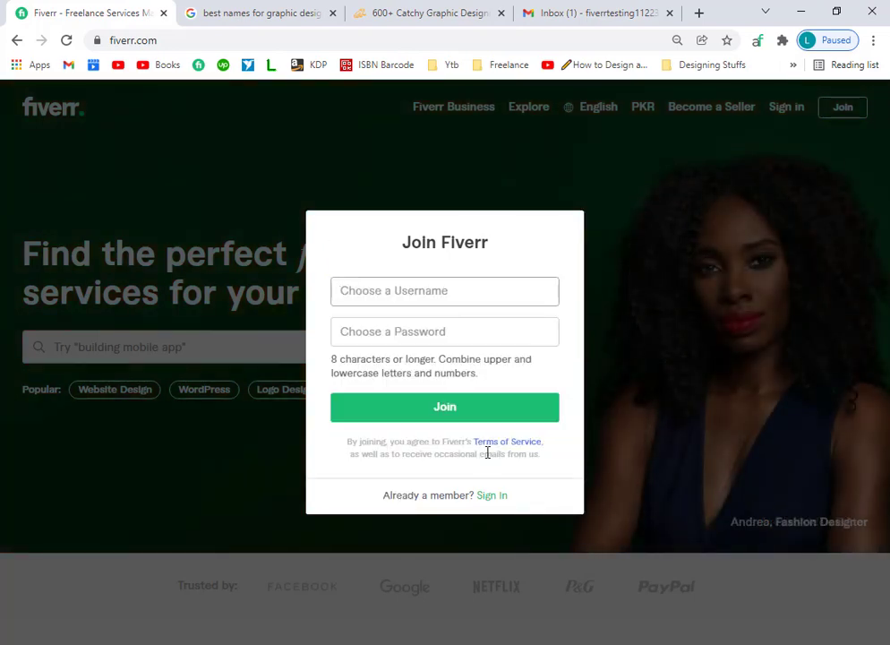
{"action": "left_click", "coordinate": [434, 331]}
{"action": "left_click", "coordinate": [422, 291]}
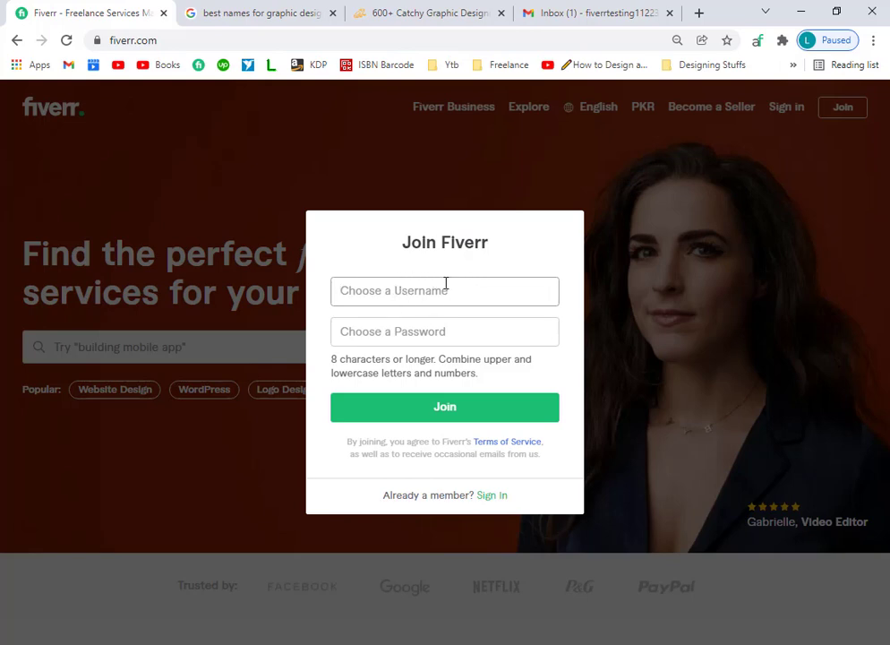
{"action": "left_click", "coordinate": [417, 11]}
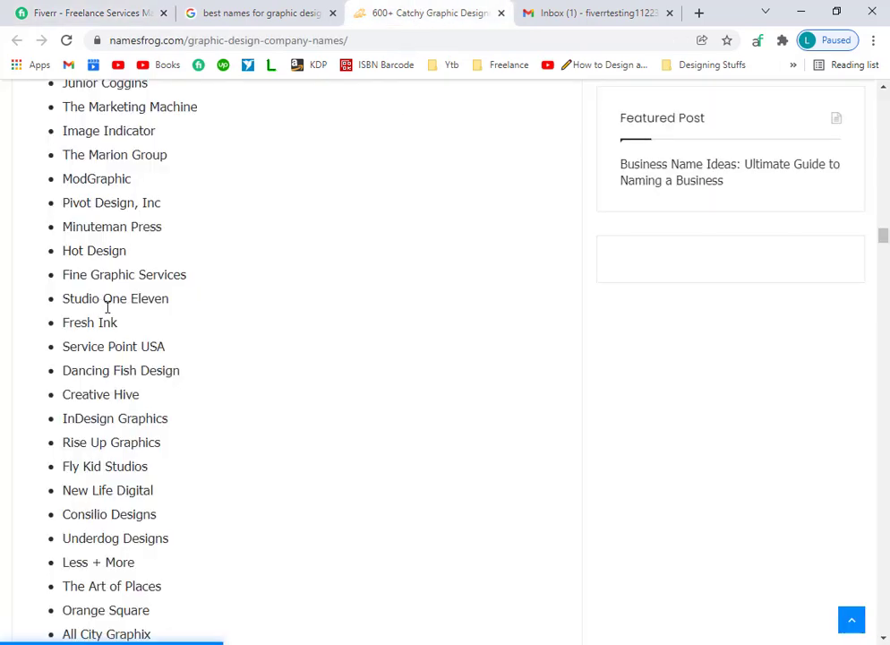
{"action": "scroll", "coordinate": [262, 428], "scroll_direction": "down", "scroll_amount": 3}
{"action": "scroll", "coordinate": [261, 428], "scroll_direction": "up", "scroll_amount": 4}
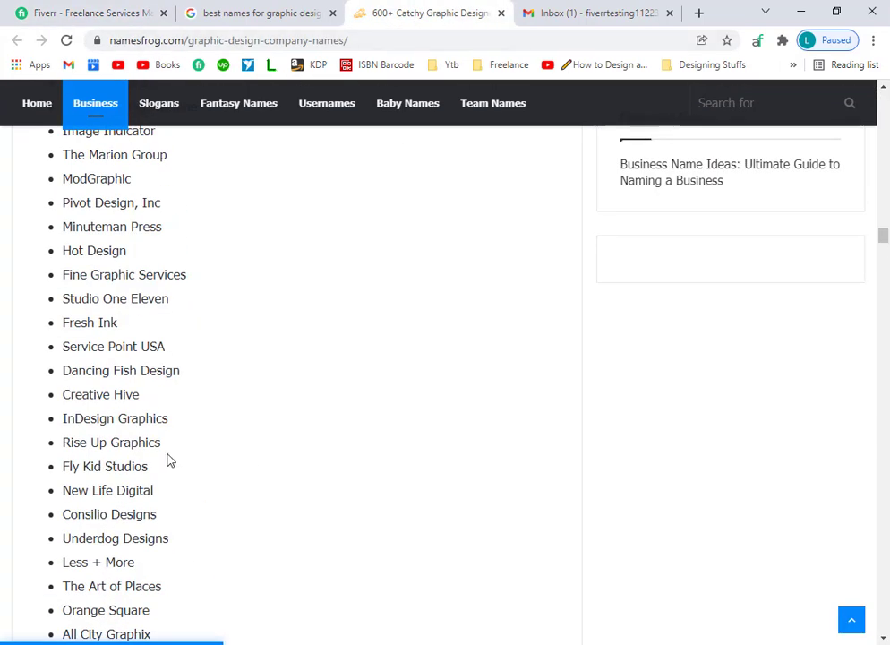
{"action": "scroll", "coordinate": [121, 303], "scroll_direction": "down", "scroll_amount": 2}
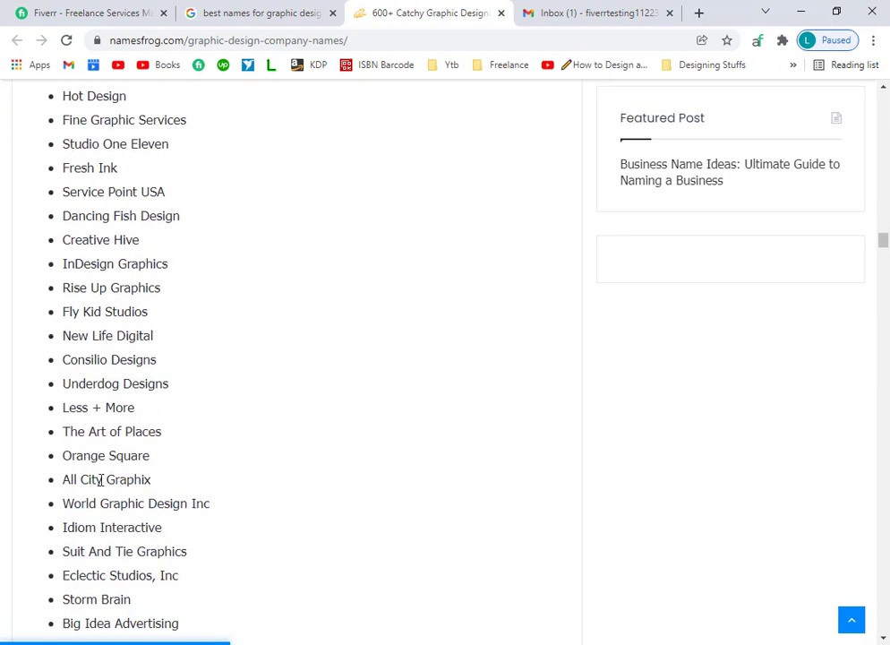
{"action": "left_click_drag", "start_coordinate": [163, 433], "coordinate": [128, 437]}
{"action": "scroll", "coordinate": [184, 480], "scroll_direction": "down", "scroll_amount": 3}
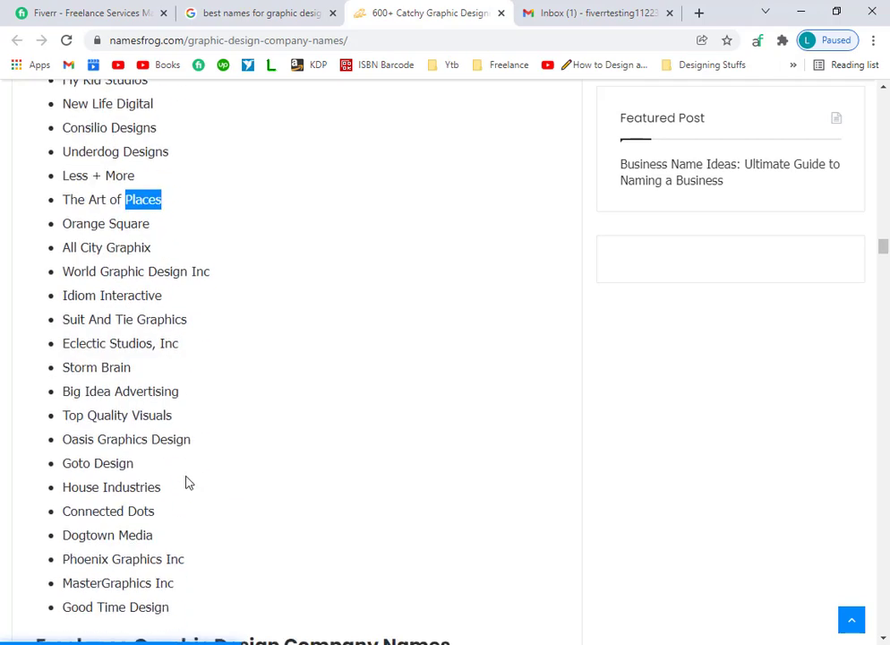
{"action": "left_click_drag", "start_coordinate": [135, 467], "coordinate": [119, 464]}
{"action": "scroll", "coordinate": [175, 506], "scroll_direction": "down", "scroll_amount": 1}
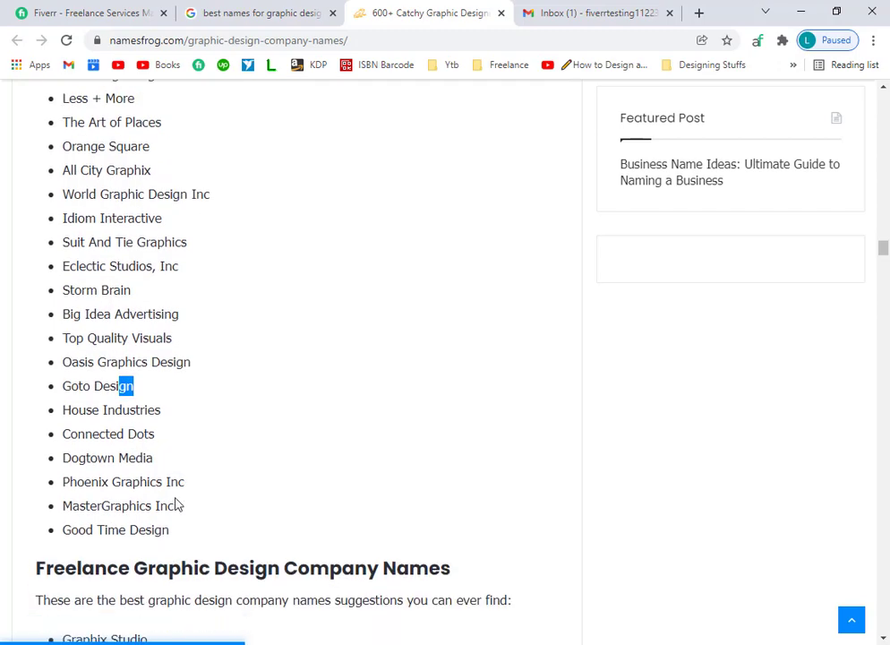
{"action": "scroll", "coordinate": [176, 484], "scroll_direction": "up", "scroll_amount": 2}
{"action": "scroll", "coordinate": [176, 485], "scroll_direction": "up", "scroll_amount": 7}
{"action": "scroll", "coordinate": [175, 484], "scroll_direction": "down", "scroll_amount": 3}
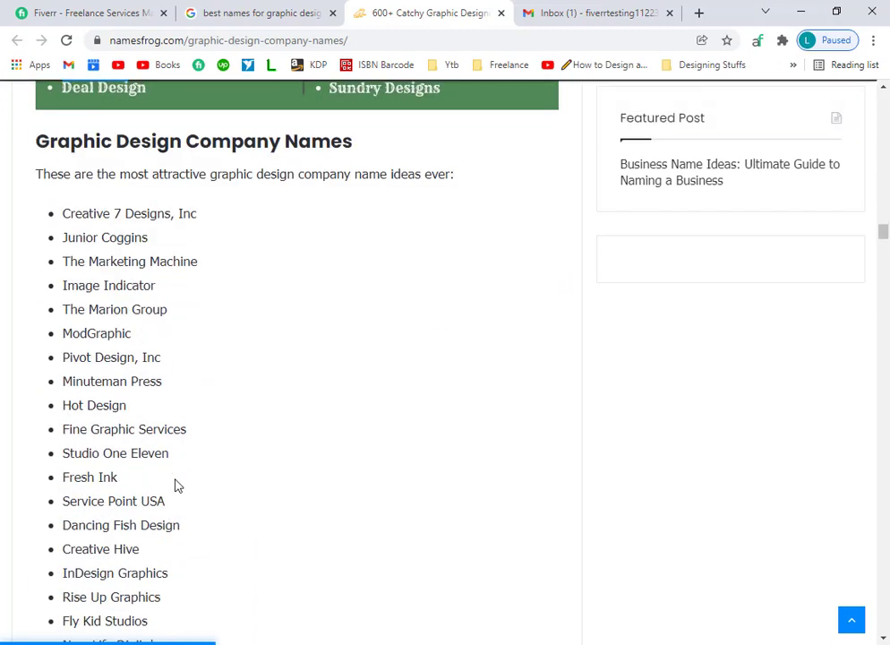
{"action": "scroll", "coordinate": [90, 394], "scroll_direction": "up", "scroll_amount": 6}
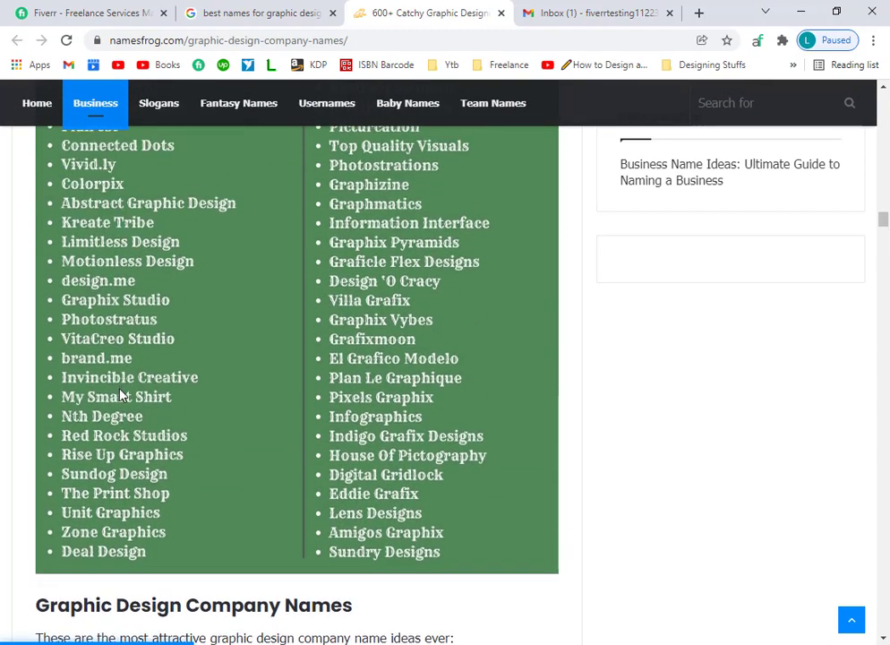
{"action": "scroll", "coordinate": [101, 390], "scroll_direction": "up", "scroll_amount": 15}
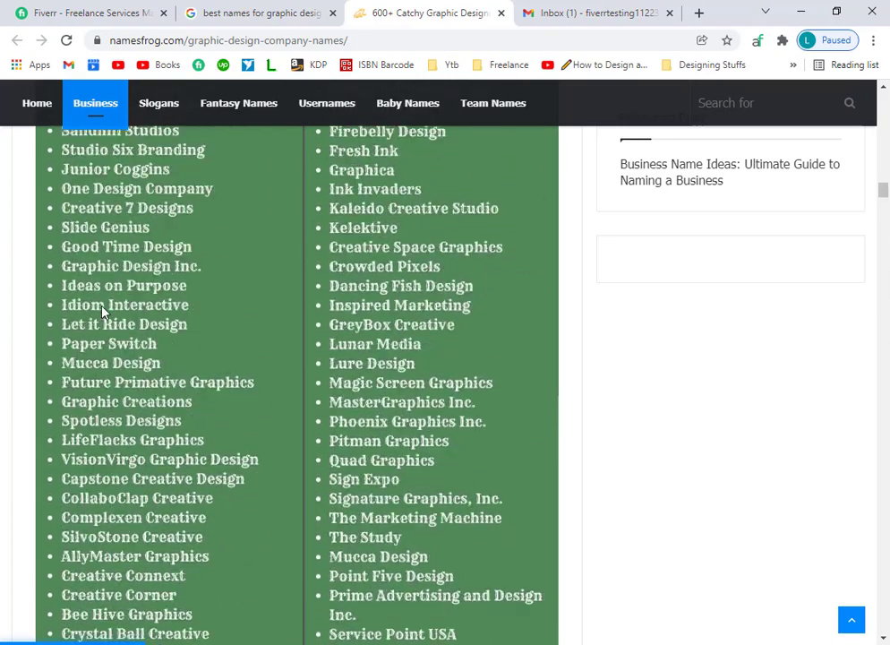
{"action": "scroll", "coordinate": [121, 283], "scroll_direction": "up", "scroll_amount": 10}
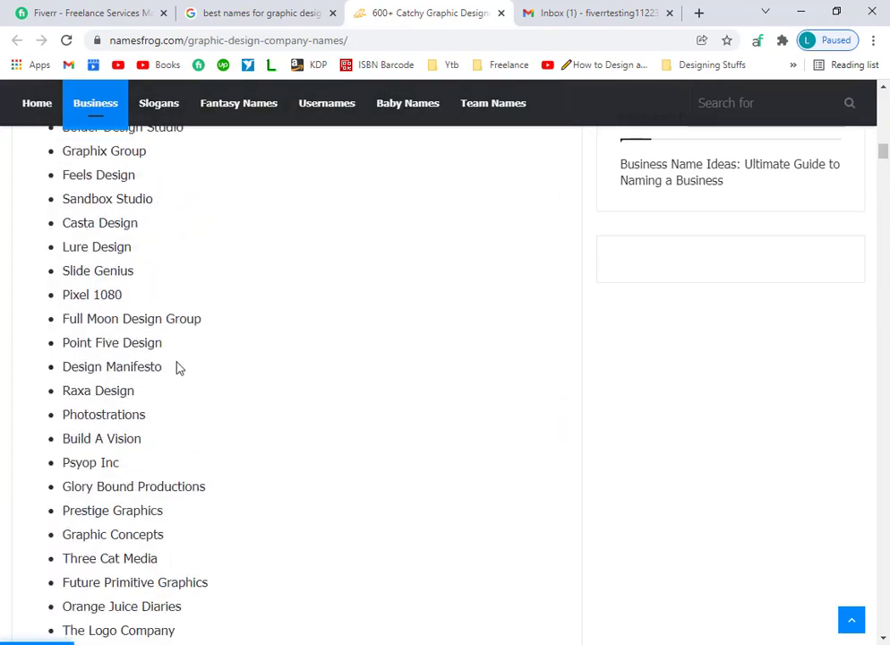
{"action": "double_click", "coordinate": [113, 247]}
{"action": "left_click", "coordinate": [145, 229]}
{"action": "left_click_drag", "start_coordinate": [162, 368], "coordinate": [114, 392]}
{"action": "left_click", "coordinate": [148, 438]}
{"action": "scroll", "coordinate": [123, 304], "scroll_direction": "up", "scroll_amount": 10}
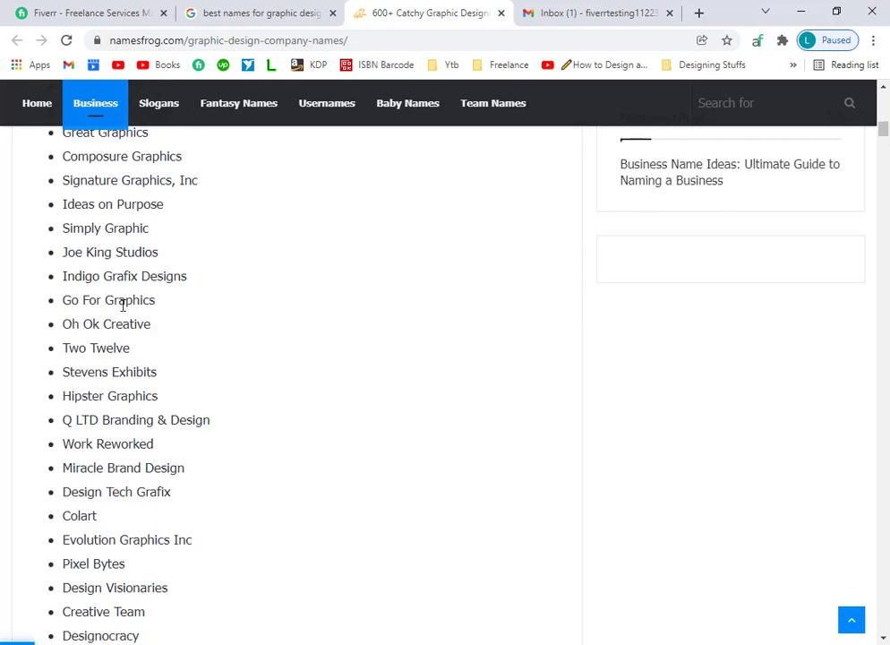
{"action": "scroll", "coordinate": [123, 304], "scroll_direction": "up", "scroll_amount": 8}
{"action": "left_click", "coordinate": [73, 11]}
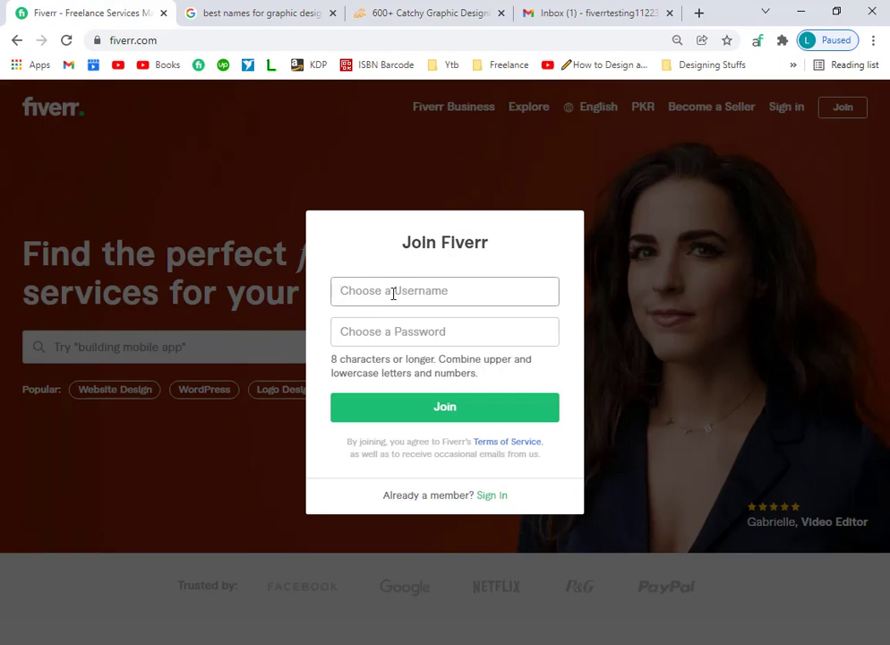
Try several replacement usernames, ending with a new 'creative…' name.
{"action": "type", "text": "mujibdesign"}
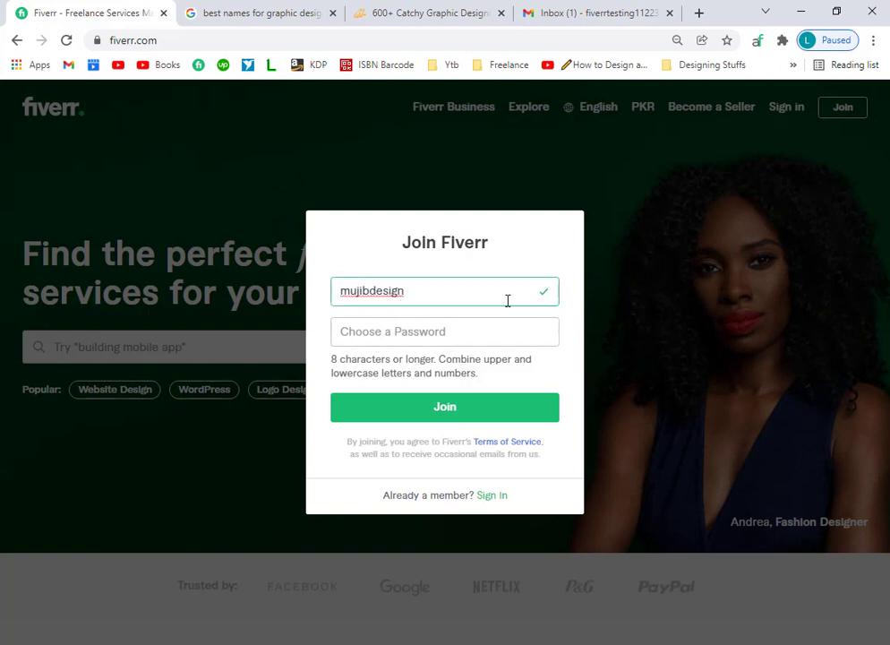
{"action": "key", "text": "BackSpace"}
{"action": "key", "text": "BackSpace"}
{"action": "key", "text": "BackSpace"}
{"action": "type", "text": "i"}
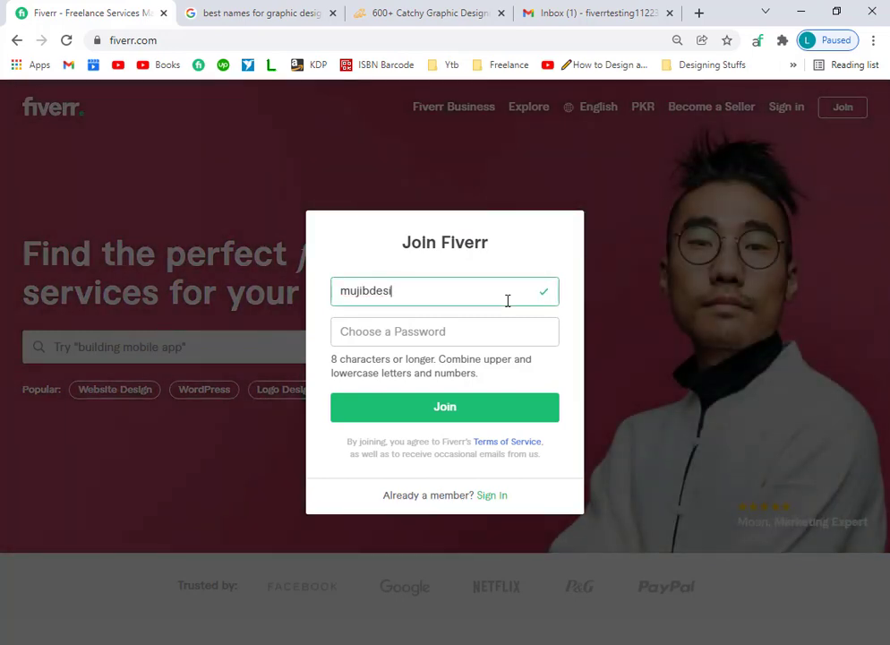
{"action": "key", "text": "BackSpace"}
{"action": "key", "text": "BackSpace"}
{"action": "key", "text": "BackSpace"}
{"action": "key", "text": "BackSpace"}
{"action": "key", "text": "BackSpace"}
{"action": "key", "text": "BackSpace"}
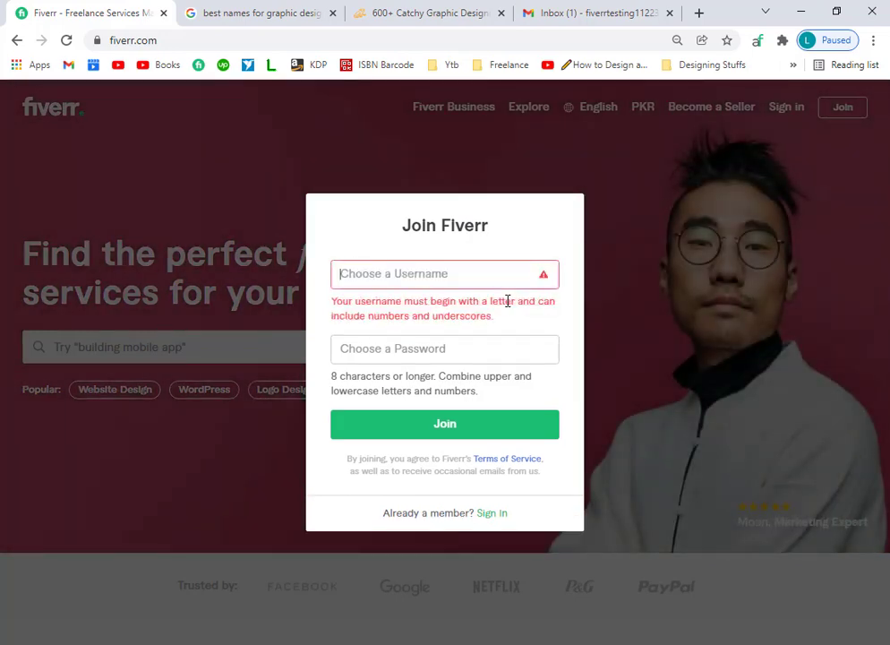
{"action": "type", "text": "alidesign"}
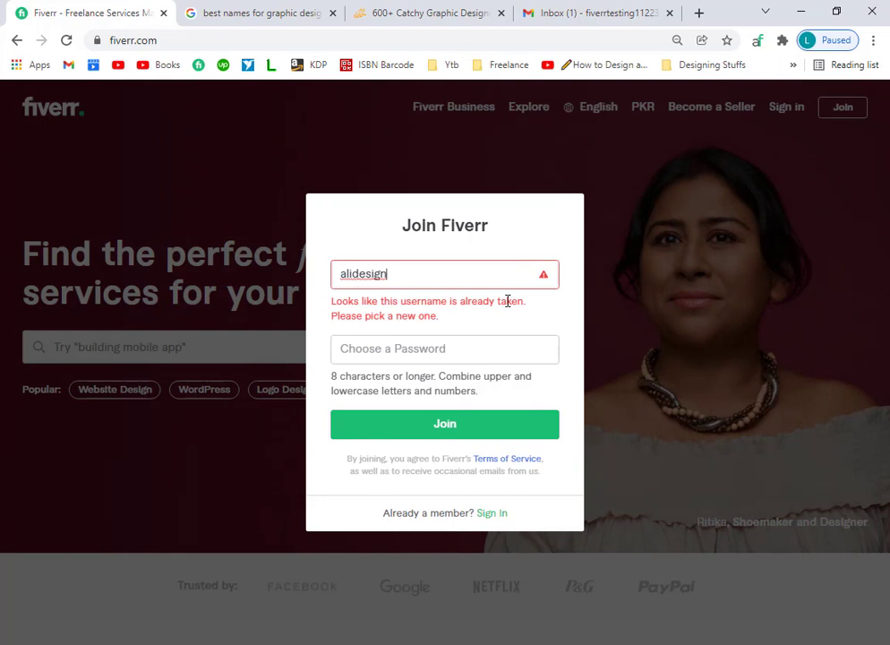
{"action": "key", "text": "BackSpace"}
{"action": "key", "text": "BackSpace"}
{"action": "key", "text": "BackSpace"}
{"action": "key", "text": "BackSpace"}
{"action": "key", "text": "BackSpace"}
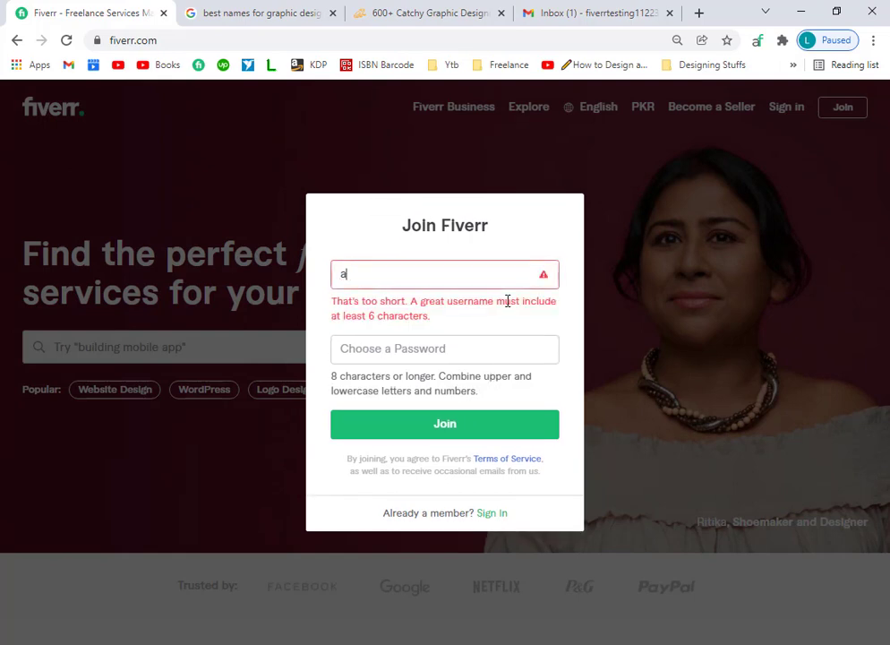
{"action": "key", "text": "BackSpace"}
{"action": "type", "text": "de"}
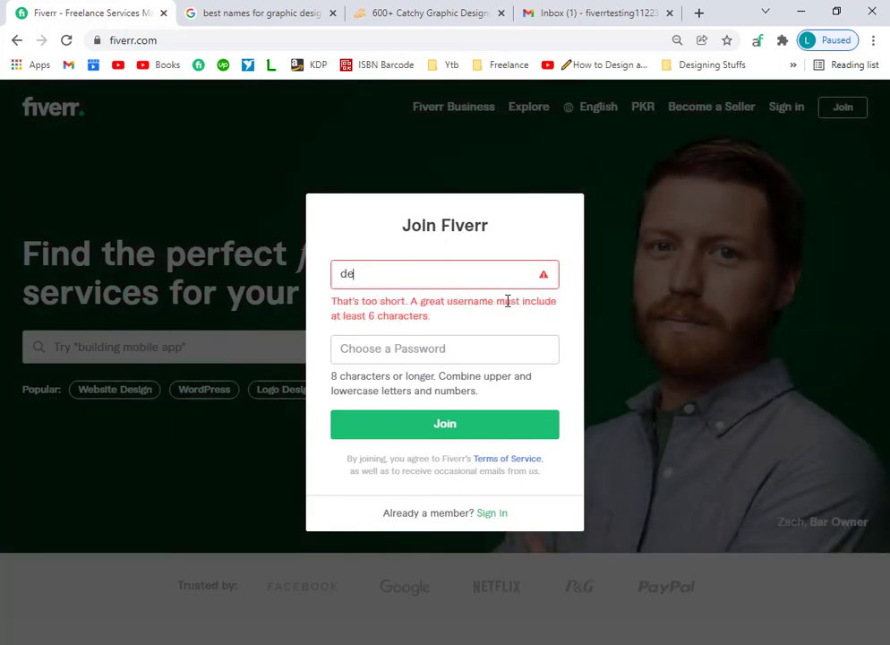
{"action": "type", "text": "signwithmu"}
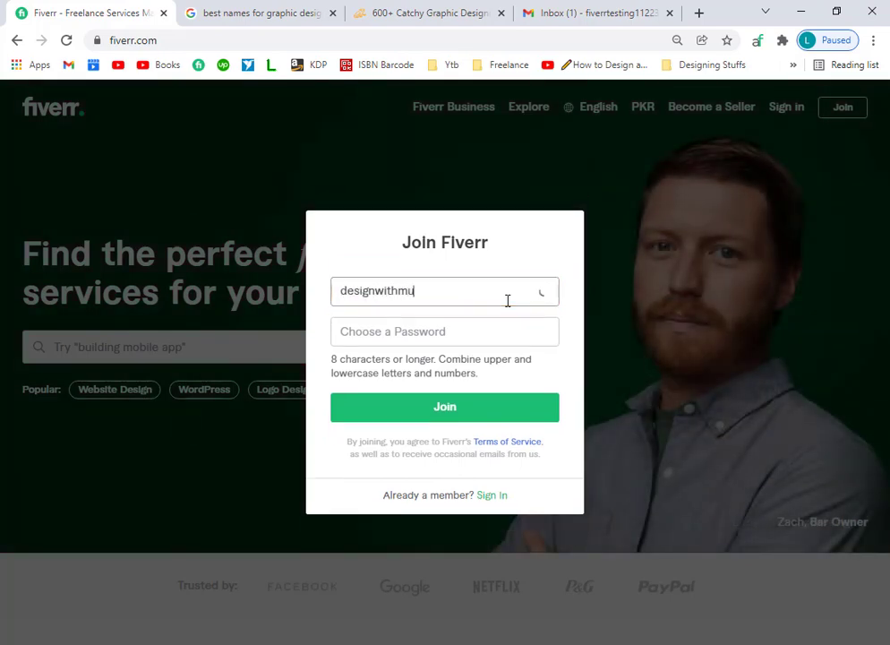
{"action": "type", "text": "jib"}
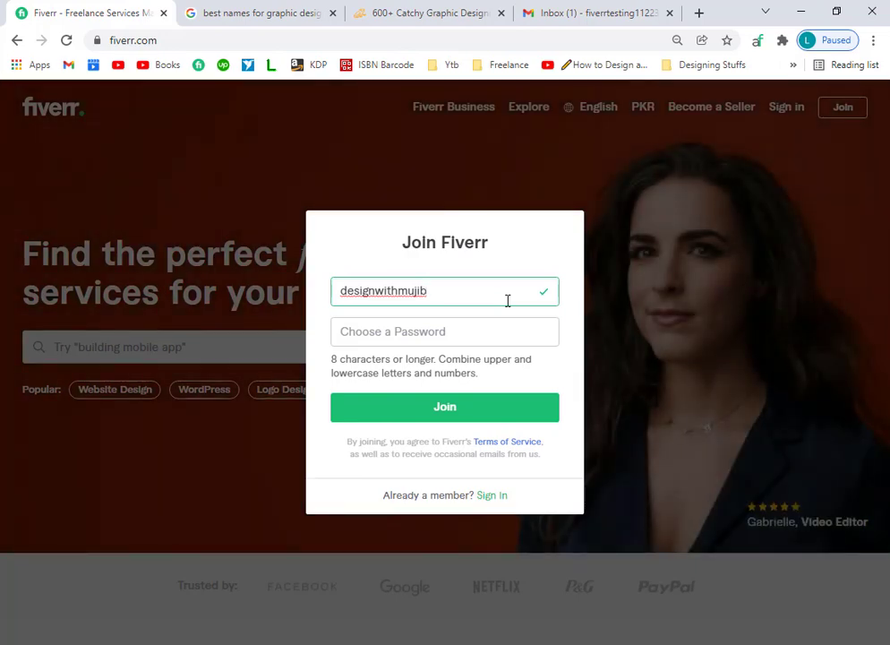
{"action": "key", "text": "BackSpace"}
{"action": "key", "text": "BackSpace"}
{"action": "key", "text": "BackSpace"}
{"action": "key", "text": "BackSpace"}
{"action": "key", "text": "BackSpace"}
{"action": "key", "text": "BackSpace"}
{"action": "key", "text": "BackSpace"}
{"action": "key", "text": "BackSpace"}
{"action": "key", "text": "BackSpace"}
{"action": "key", "text": "BackSpace"}
{"action": "key", "text": "BackSpace"}
{"action": "key", "text": "BackSpace"}
{"action": "key", "text": "BackSpace"}
{"action": "key", "text": "BackSpace"}
{"action": "key", "text": "BackSpace"}
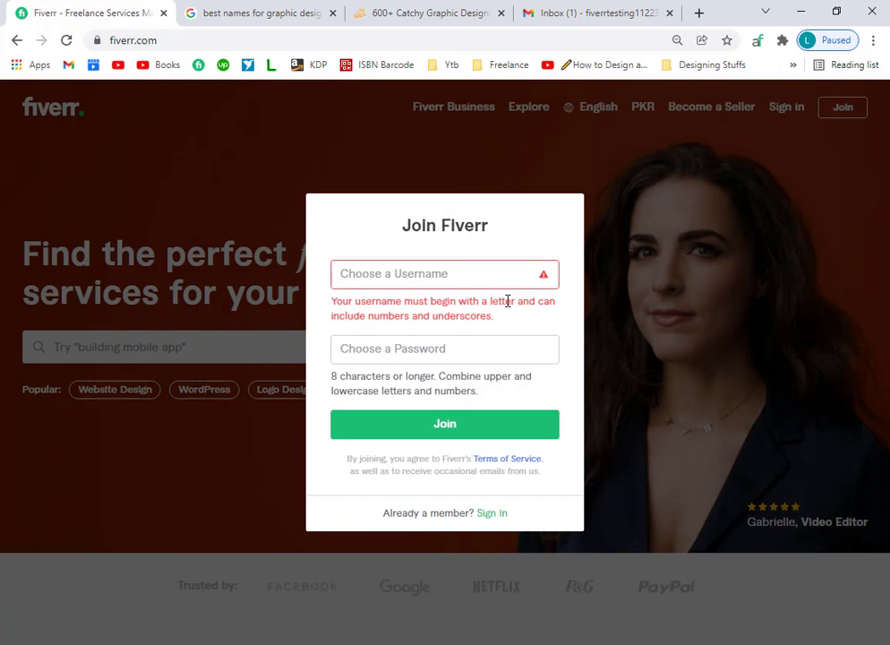
{"action": "type", "text": "creativemu"}
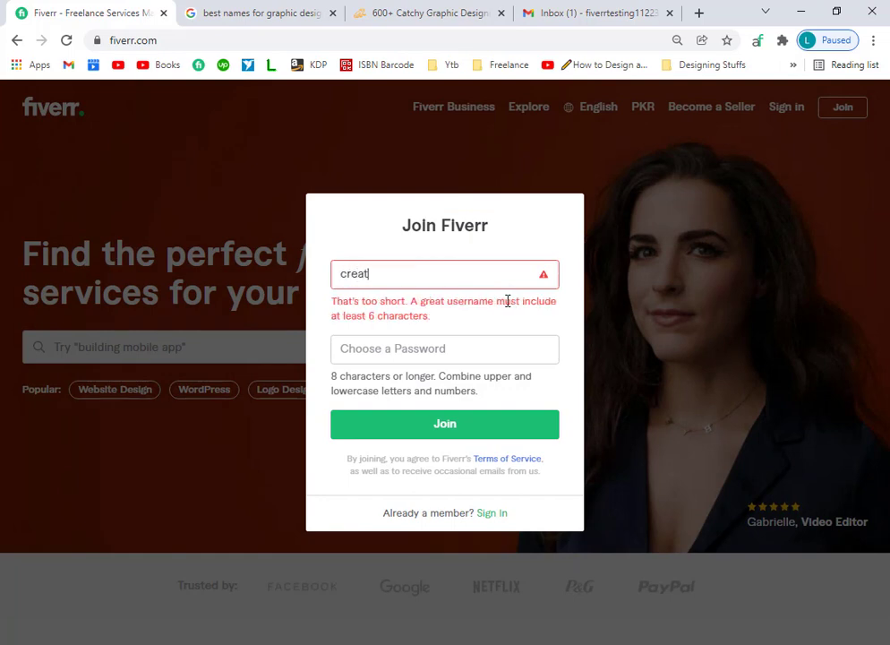
{"action": "type", "text": "jib"}
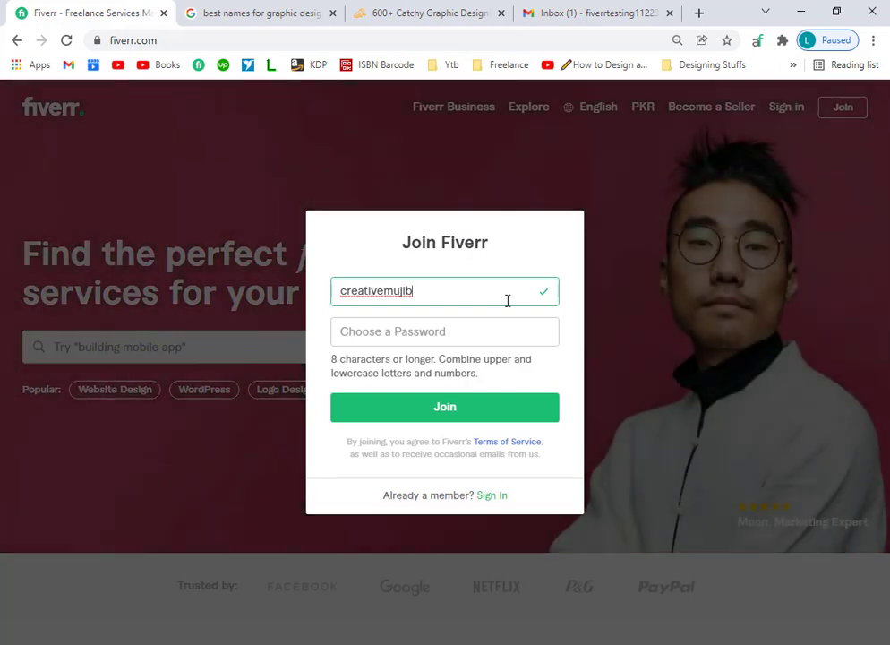
{"action": "key", "text": "BackSpace"}
{"action": "key", "text": "BackSpace"}
{"action": "key", "text": "BackSpace"}
{"action": "key", "text": "BackSpace"}
{"action": "key", "text": "BackSpace"}
{"action": "key", "text": "BackSpace"}
{"action": "key", "text": "BackSpace"}
{"action": "key", "text": "BackSpace"}
{"action": "key", "text": "BackSpace"}
{"action": "key", "text": "BackSpace"}
{"action": "key", "text": "BackSpace"}
{"action": "key", "text": "BackSpace"}
{"action": "key", "text": "BackSpace"}
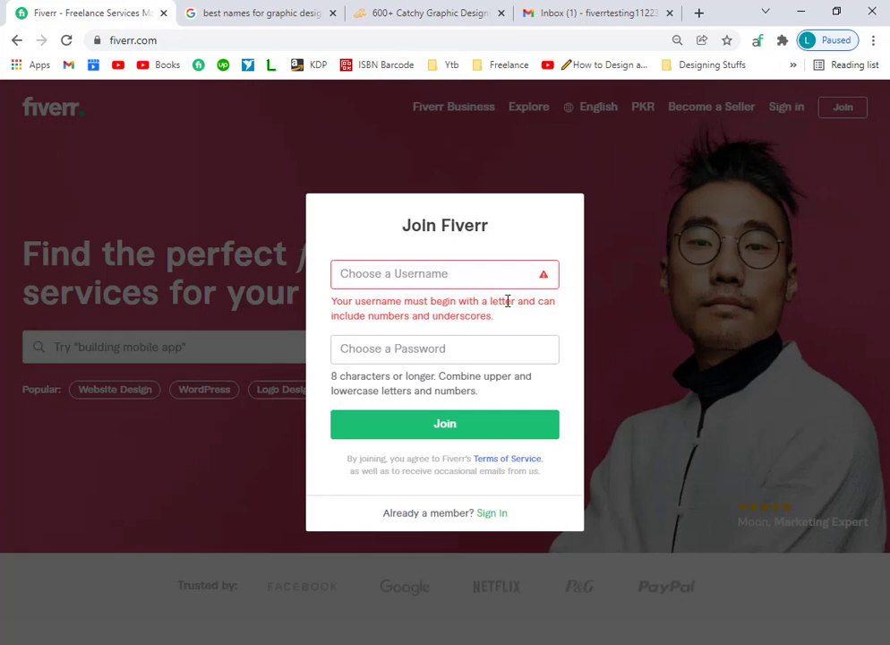
{"action": "type", "text": "mk"}
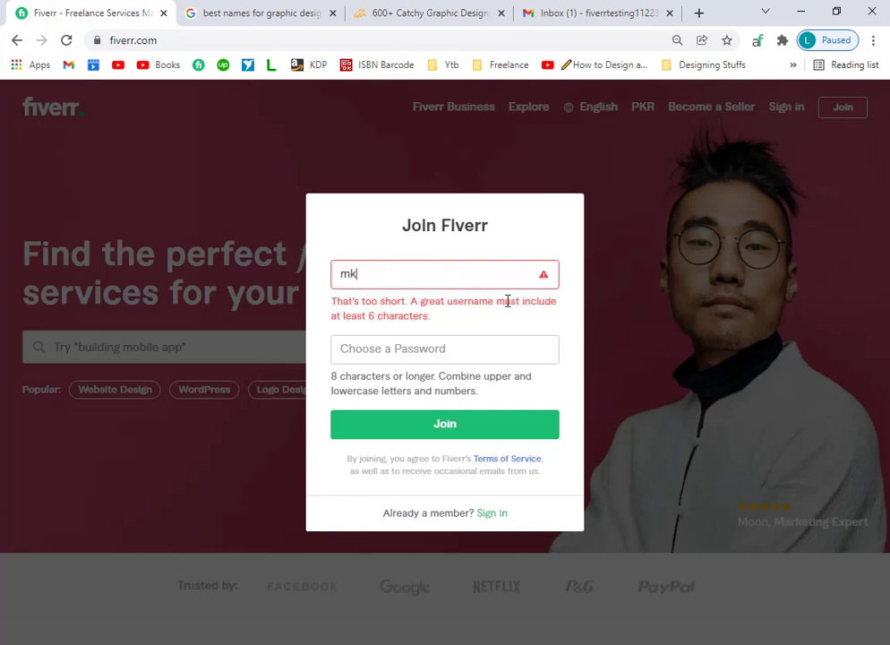
{"action": "type", "text": "arts"}
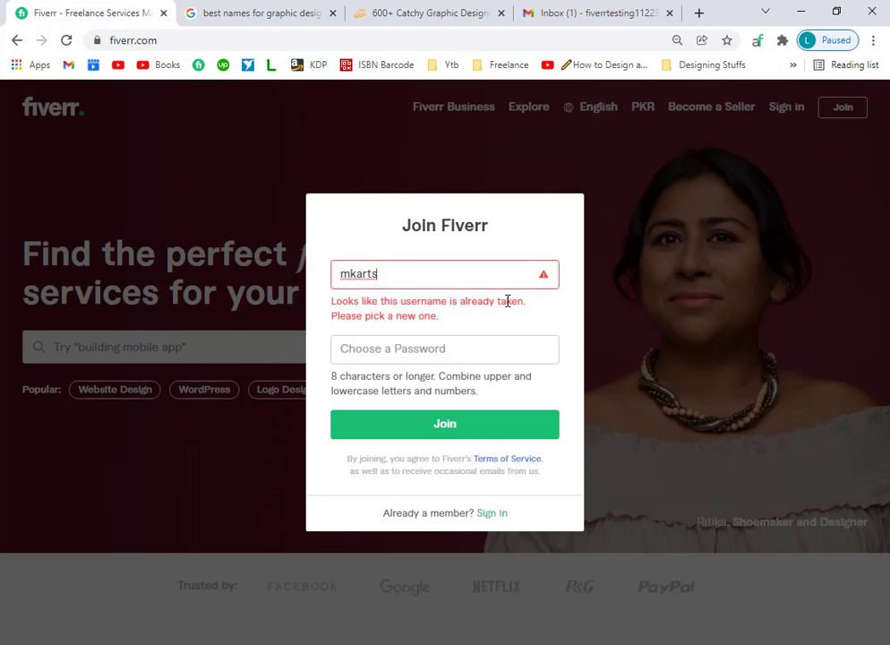
{"action": "key", "text": "BackSpace"}
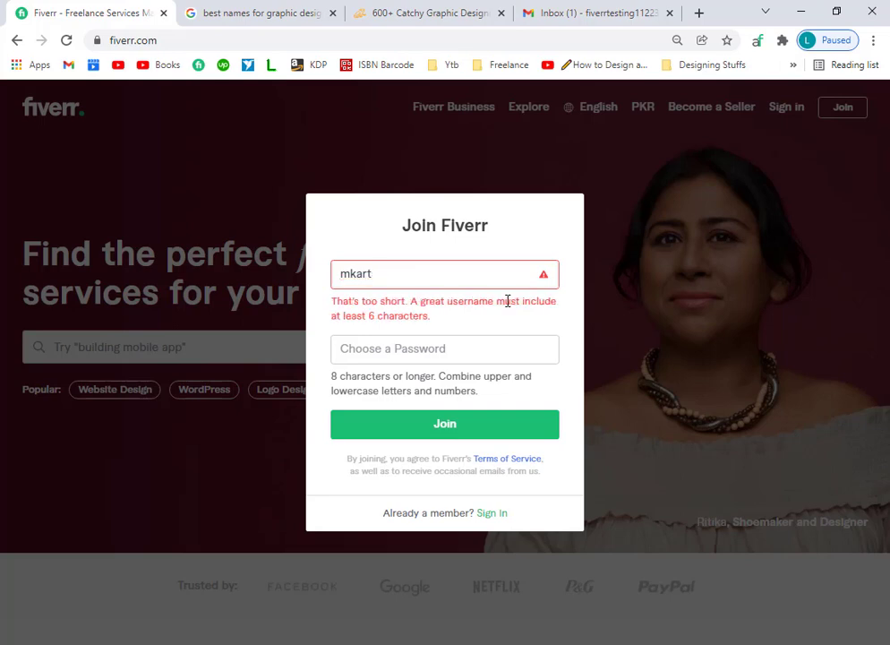
{"action": "type", "text": "desig"}
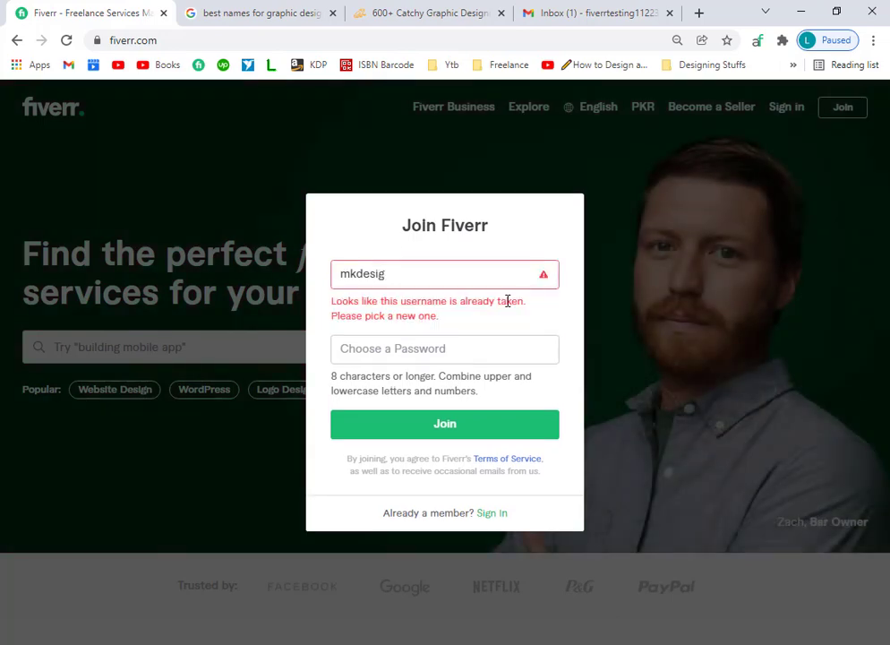
{"action": "type", "text": "ns"}
{"action": "key", "text": "BackSpace"}
{"action": "key", "text": "BackSpace"}
{"action": "key", "text": "BackSpace"}
{"action": "key", "text": "BackSpace"}
{"action": "key", "text": "BackSpace"}
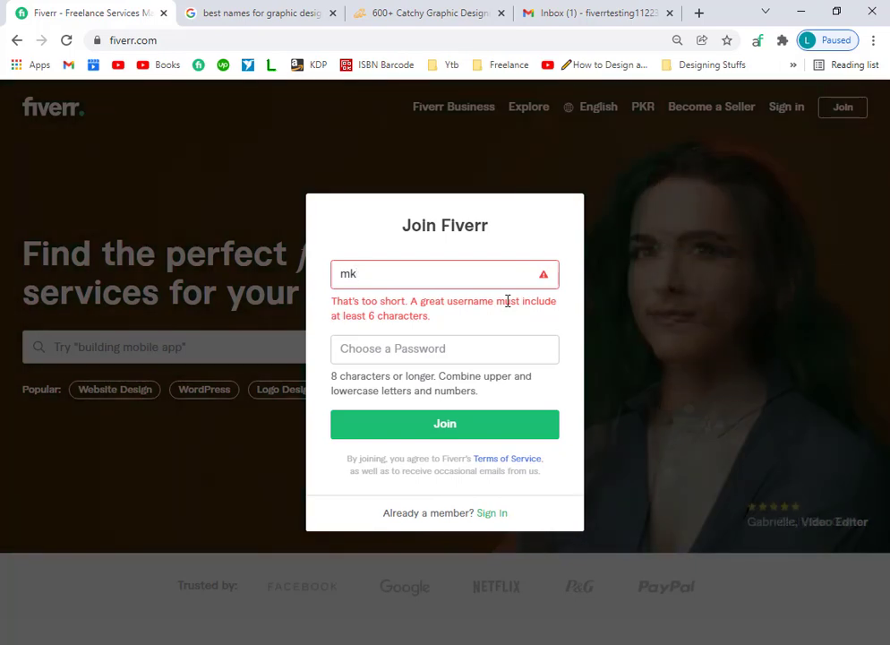
{"action": "key", "text": "BackSpace"}
{"action": "key", "text": "BackSpace"}
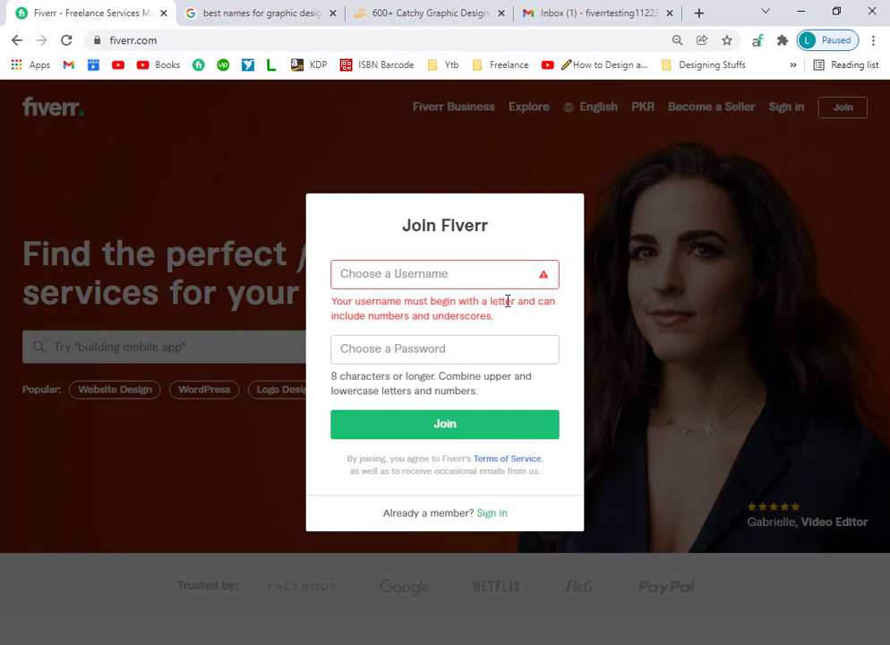
{"action": "type", "text": "des"}
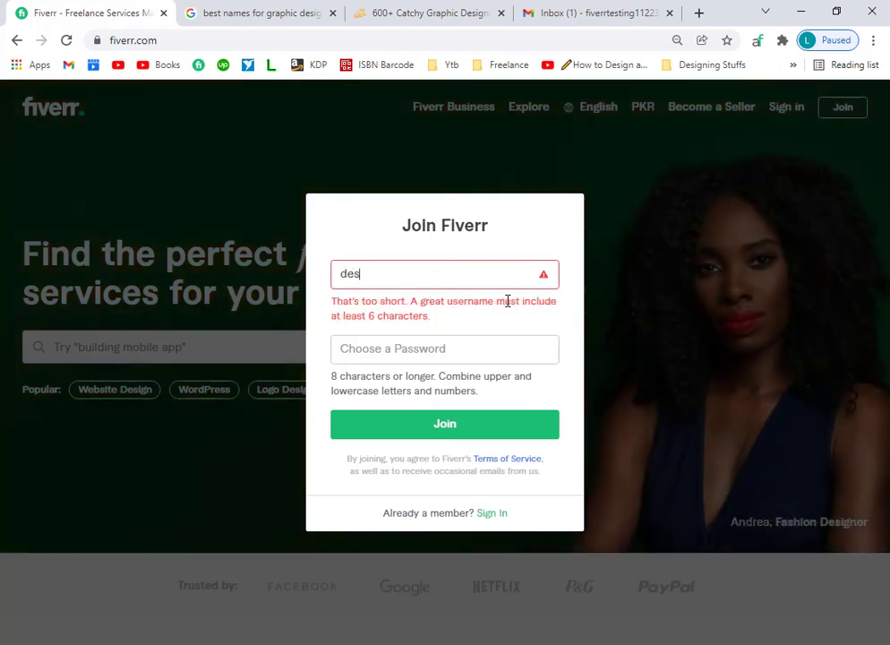
{"action": "type", "text": "ignwith"}
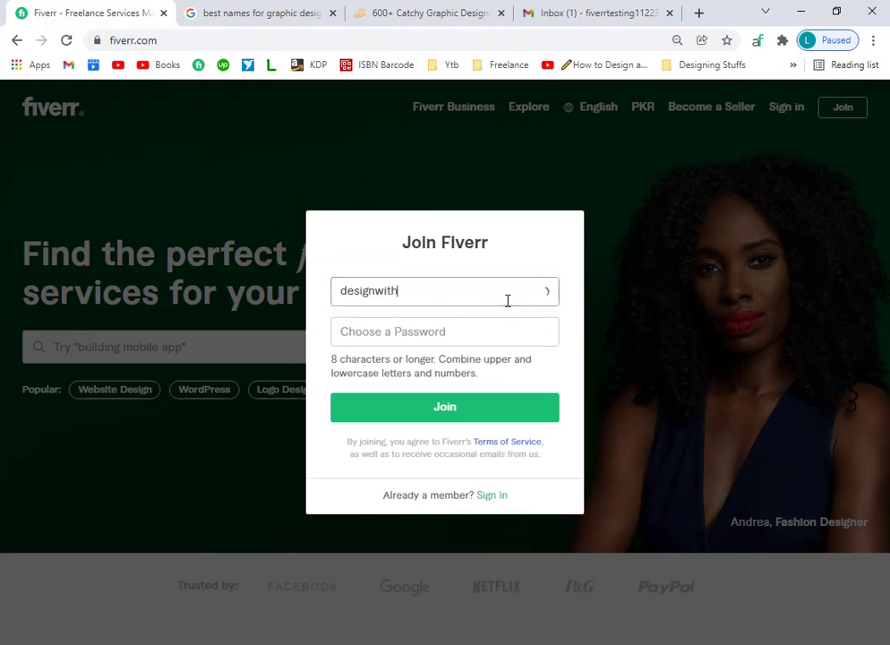
{"action": "key", "text": "BackSpace"}
{"action": "key", "text": "BackSpace"}
{"action": "key", "text": "BackSpace"}
{"action": "key", "text": "BackSpace"}
{"action": "key", "text": "BackSpace"}
{"action": "key", "text": "BackSpace"}
{"action": "key", "text": "BackSpace"}
{"action": "key", "text": "BackSpace"}
{"action": "key", "text": "BackSpace"}
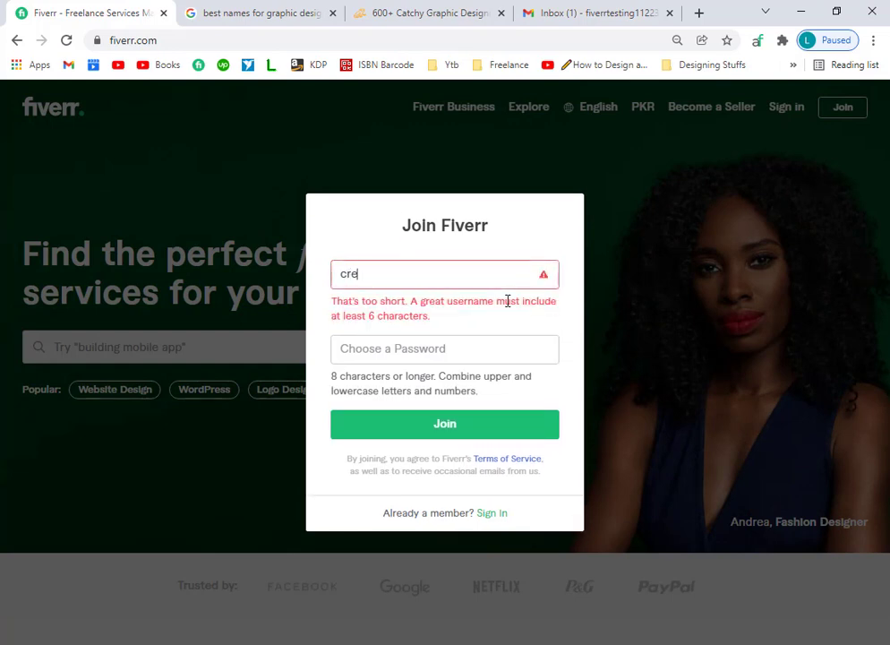
{"action": "type", "text": "creativemujib"}
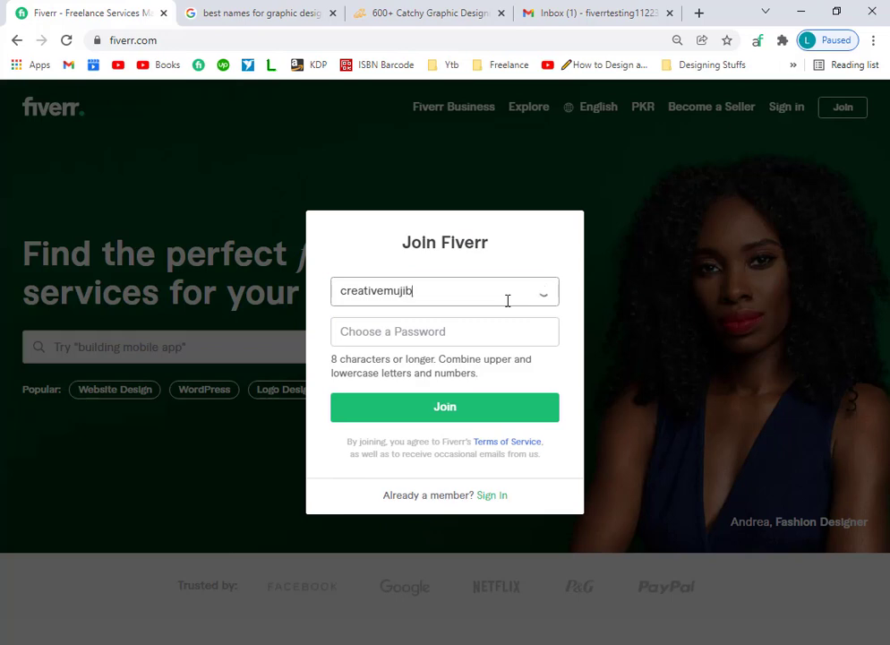
{"action": "left_click", "coordinate": [507, 301]}
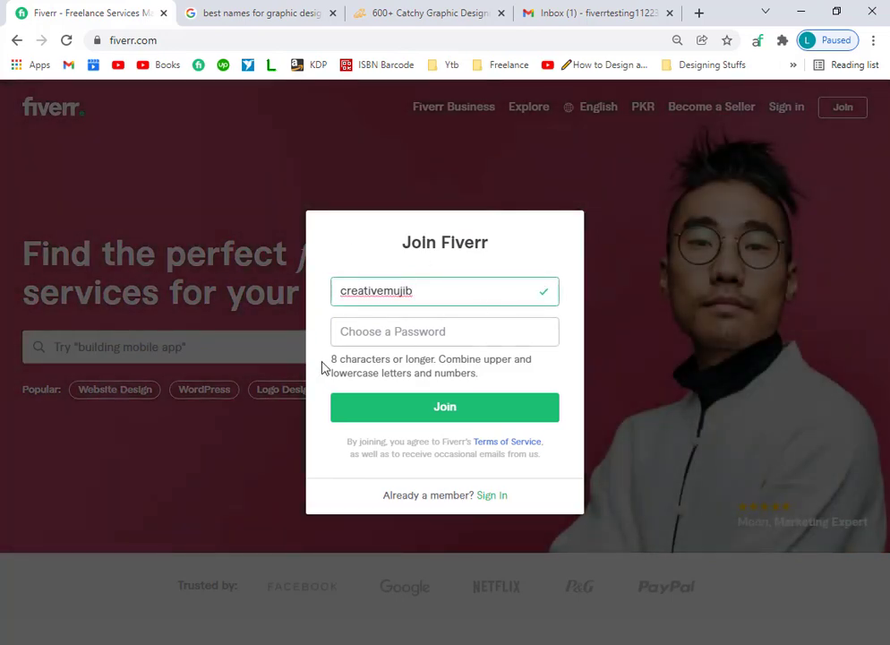
{"action": "left_click_drag", "start_coordinate": [426, 359], "coordinate": [372, 359]}
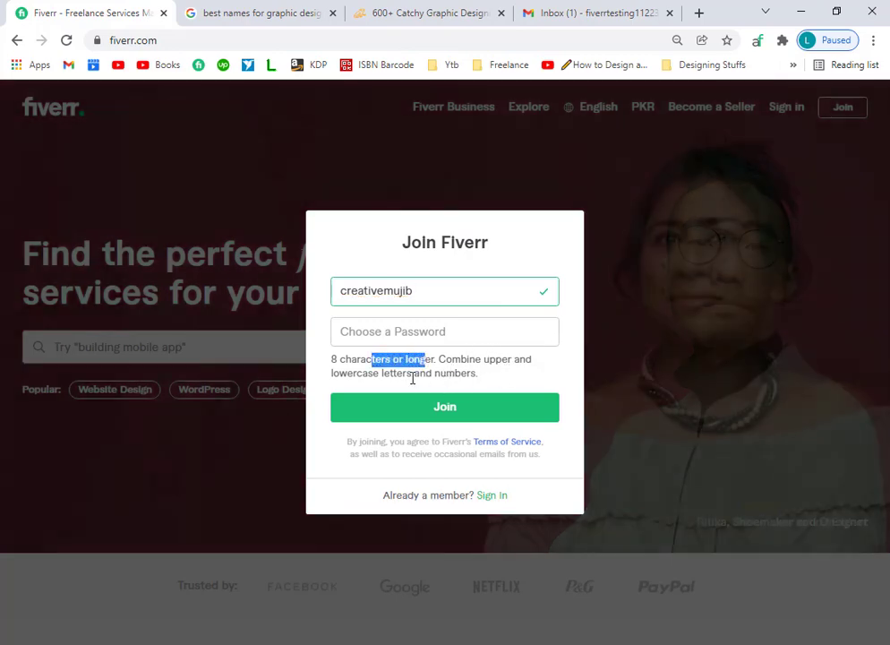
Enter the account password and submit the Join form.
{"action": "left_click", "coordinate": [445, 373]}
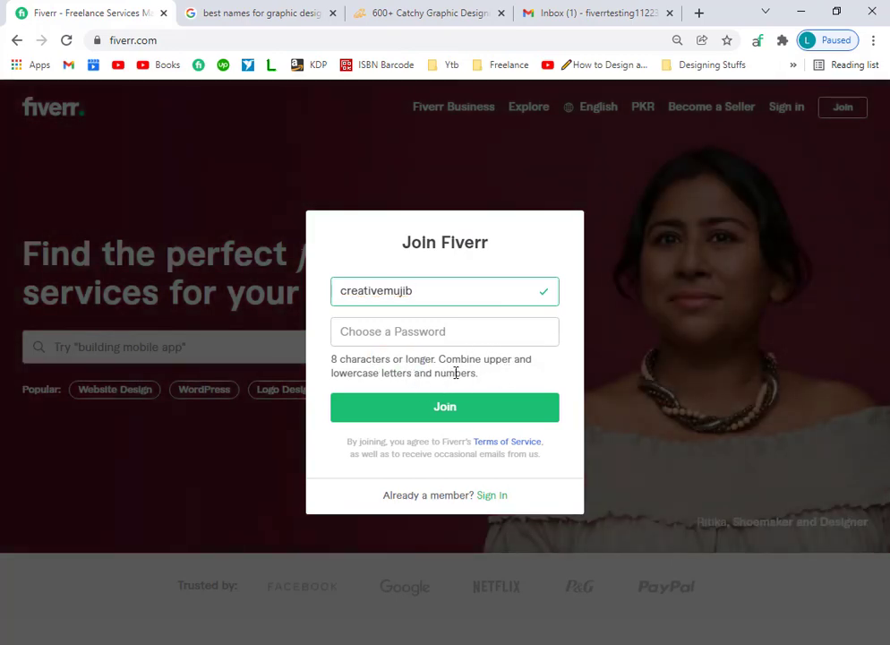
{"action": "left_click", "coordinate": [391, 331]}
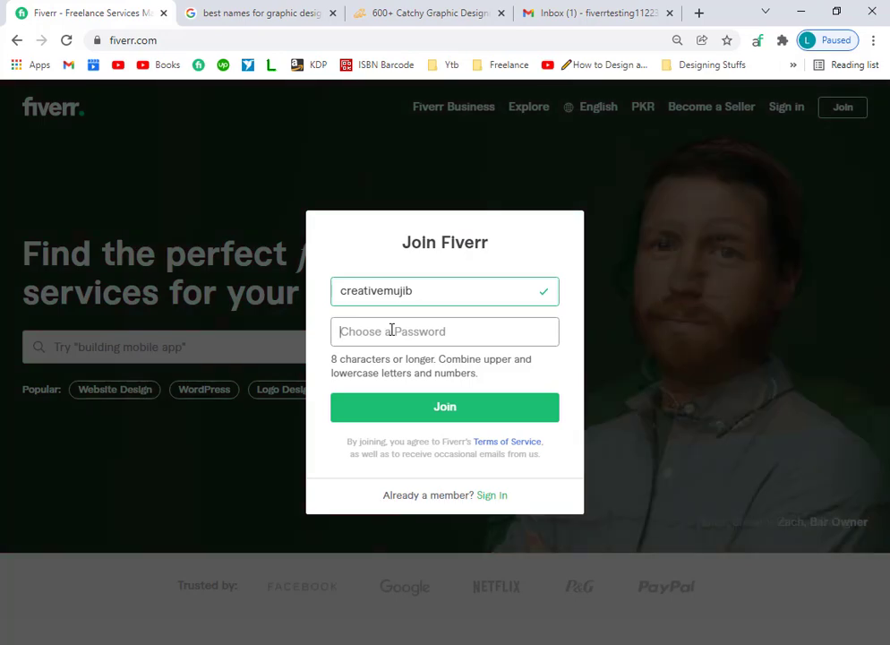
{"action": "type", "text": "c"}
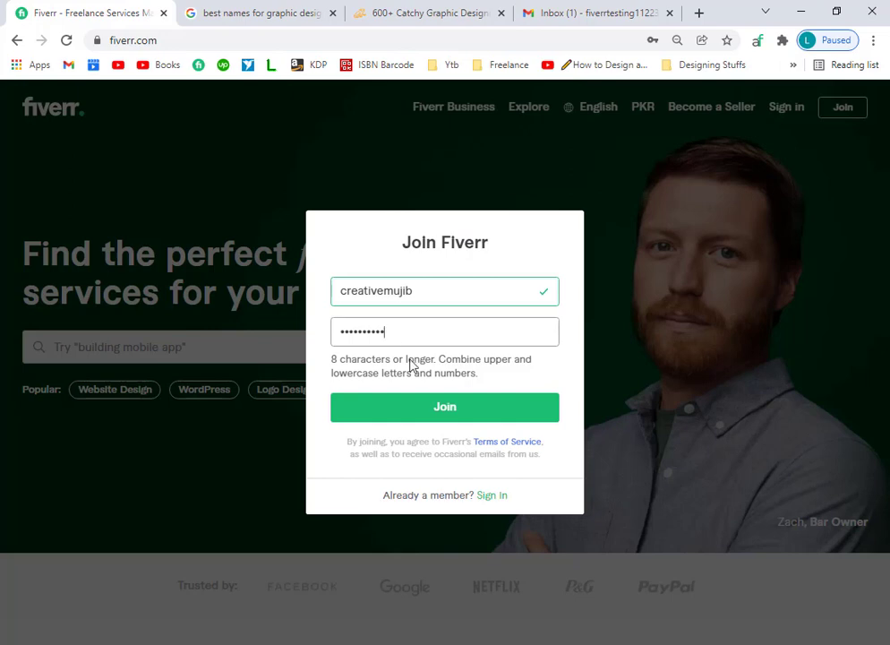
{"action": "left_click", "coordinate": [442, 408]}
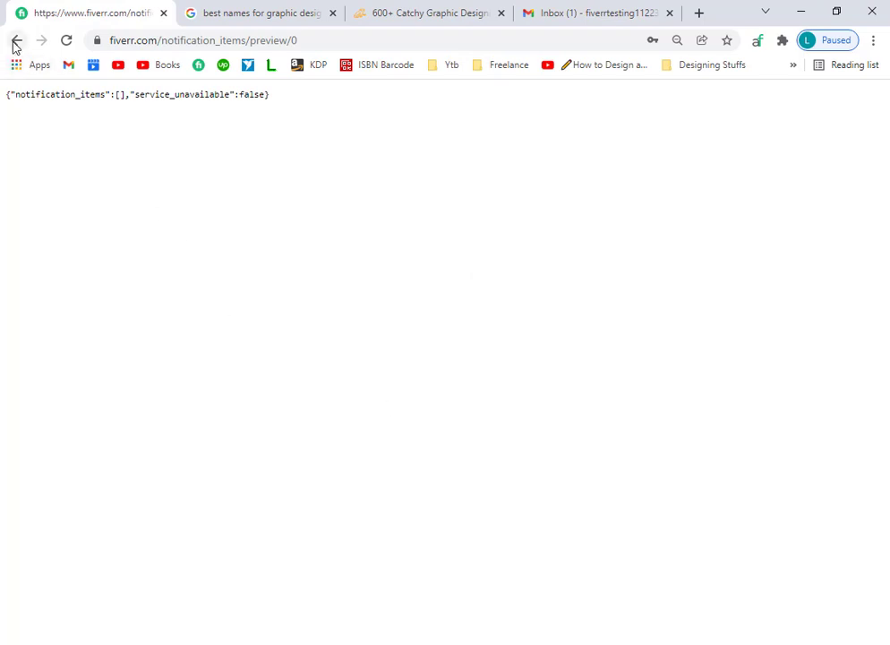
Leave the notification data page, open Sign in, and clear the autofilled email.
{"action": "left_click", "coordinate": [65, 40]}
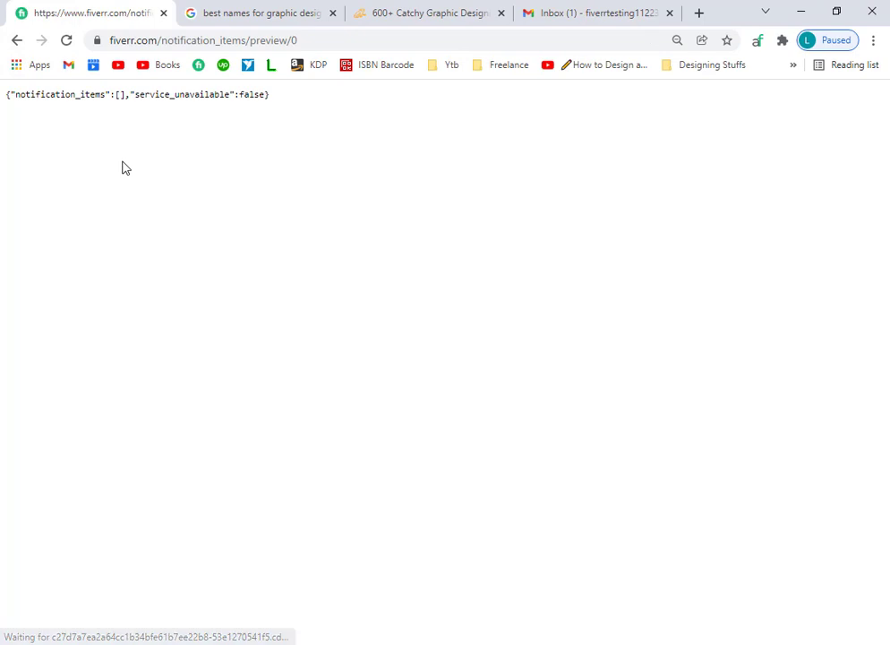
{"action": "left_click", "coordinate": [14, 40]}
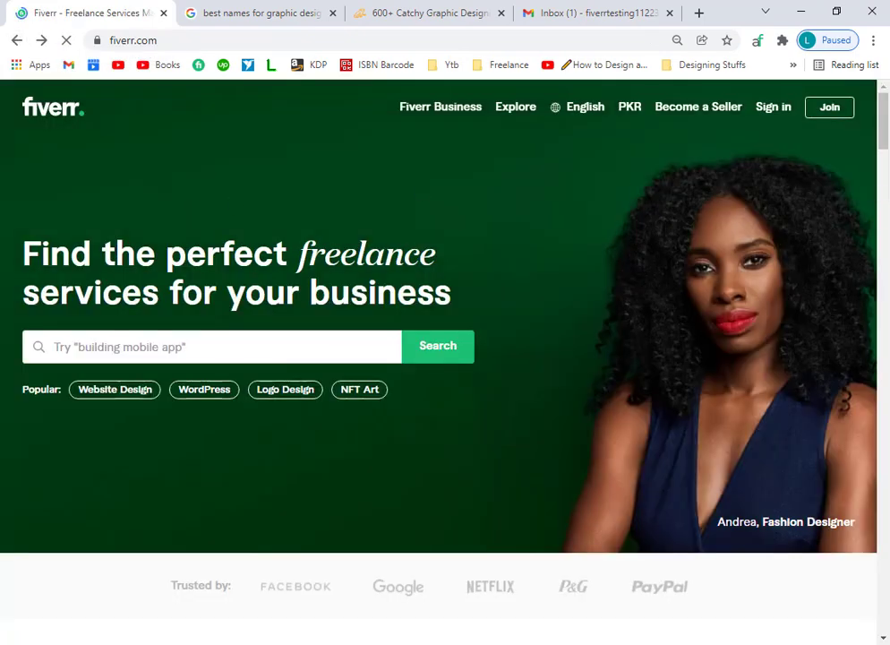
{"action": "left_click", "coordinate": [776, 108]}
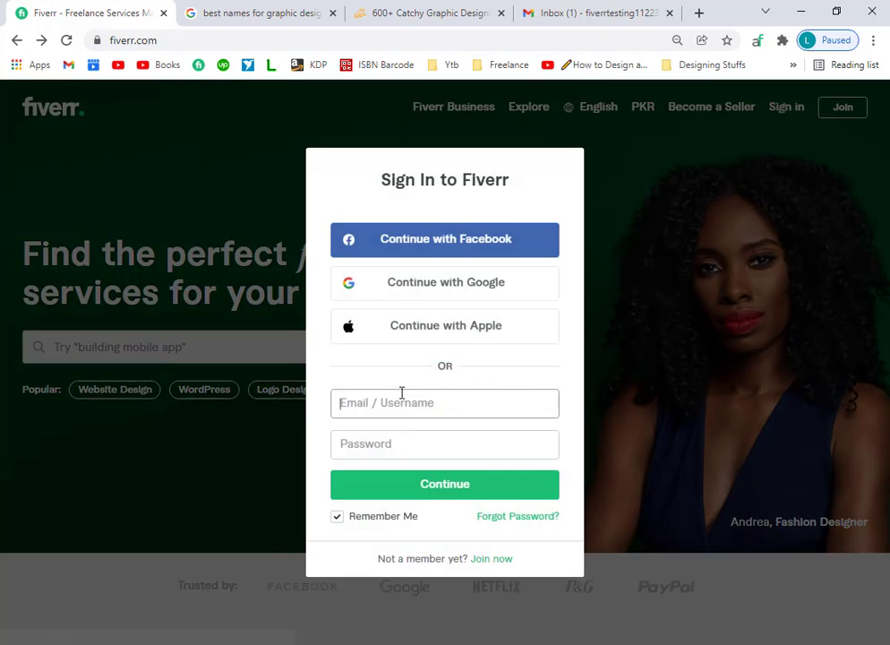
{"action": "left_click", "coordinate": [400, 398]}
{"action": "left_click", "coordinate": [501, 436]}
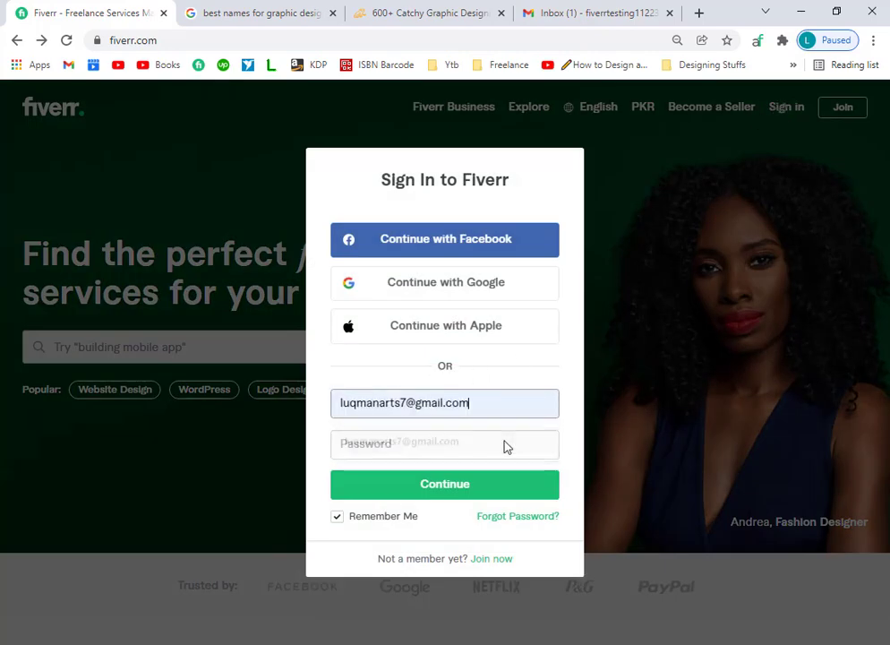
{"action": "left_click_drag", "start_coordinate": [483, 405], "coordinate": [324, 411]}
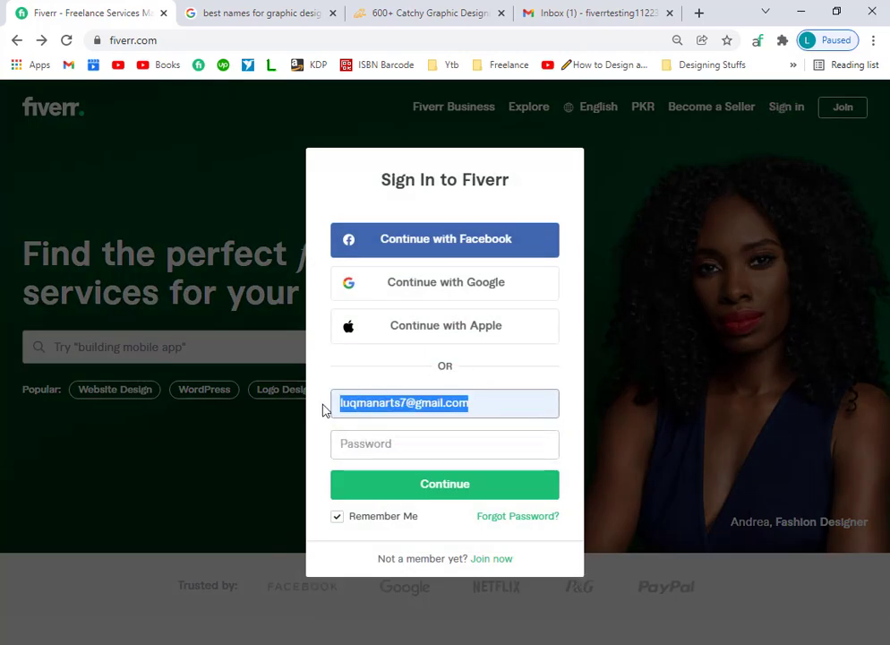
{"action": "key", "text": "BackSpace"}
Sign in with the new account's Gmail address and password.
{"action": "left_click", "coordinate": [406, 436]}
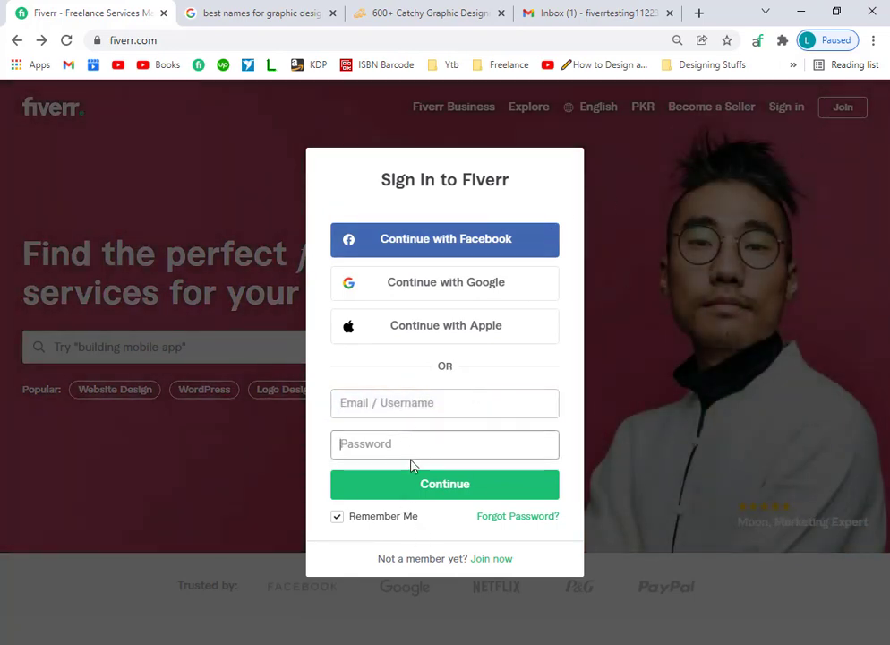
{"action": "left_click", "coordinate": [390, 405]}
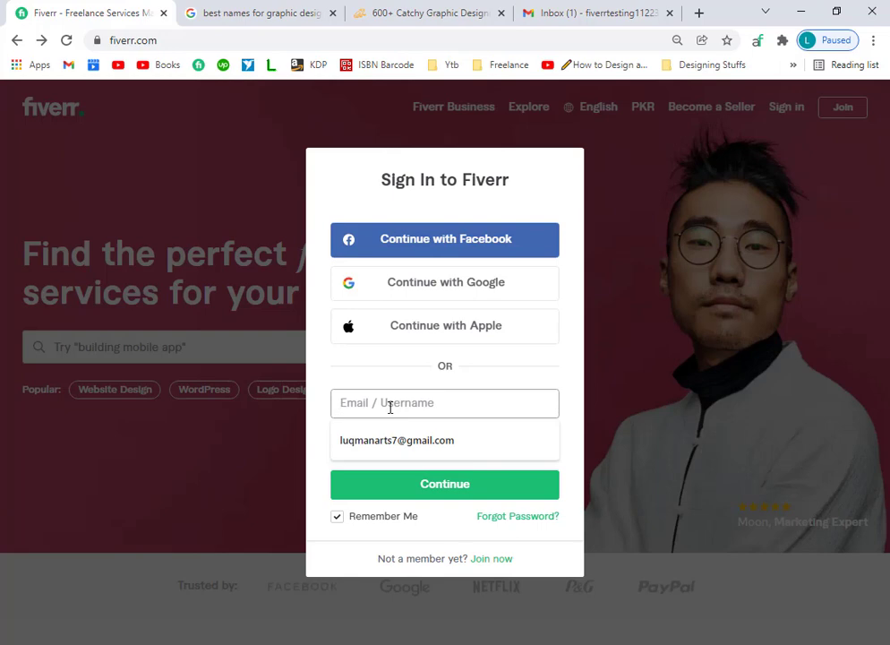
{"action": "key", "text": "ctrl+v"}
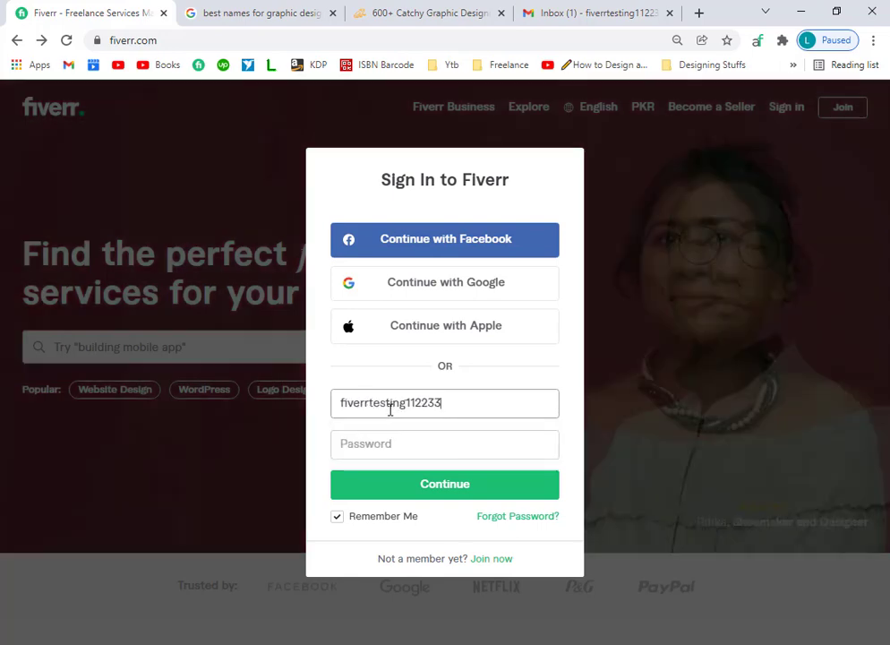
{"action": "type", "text": "@gmail"}
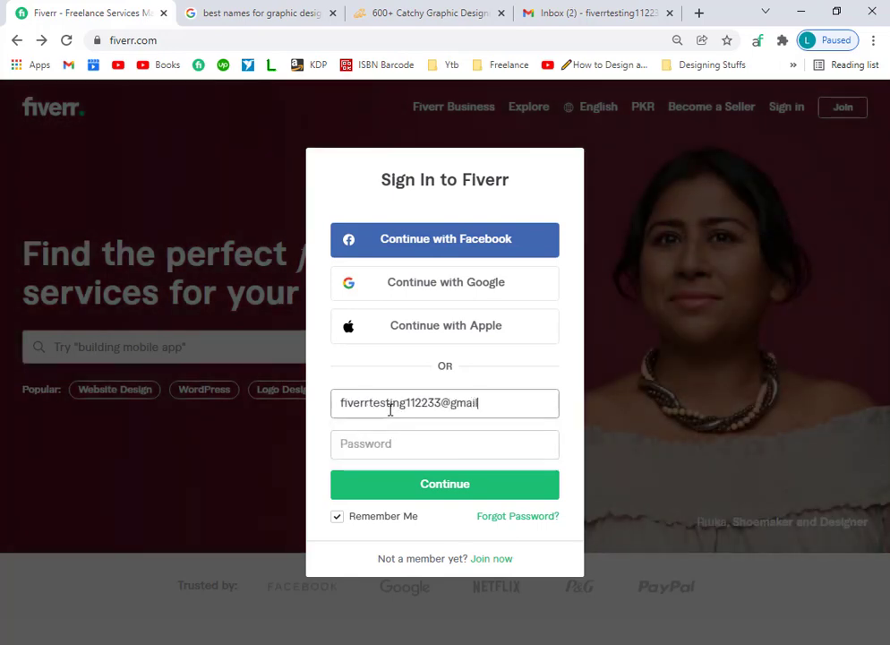
{"action": "type", "text": "."}
{"action": "type", "text": "cio"}
{"action": "type", "text": "om"}
{"action": "left_click", "coordinate": [384, 441]}
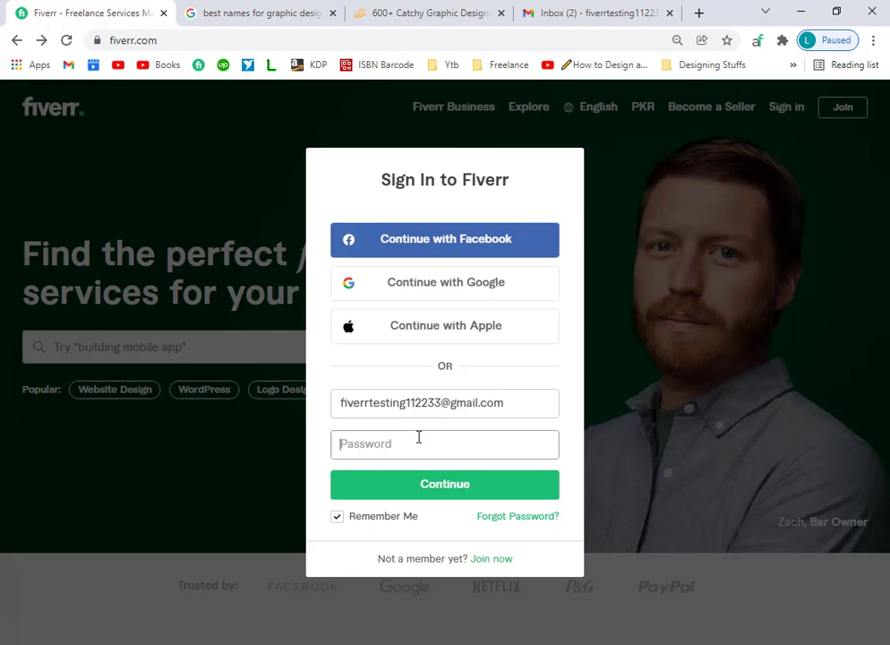
{"action": "type", "text": "•••"}
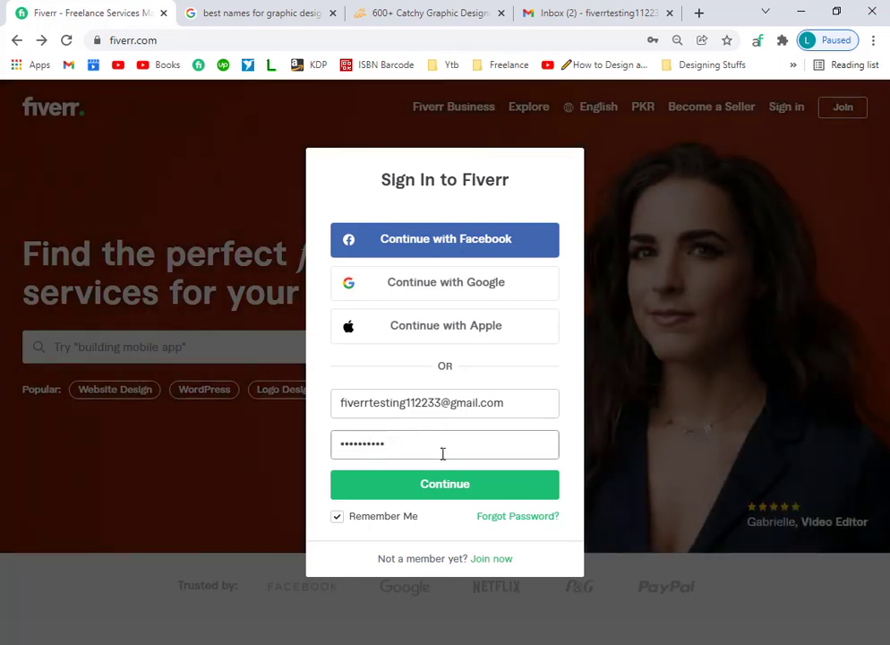
{"action": "left_click", "coordinate": [459, 488]}
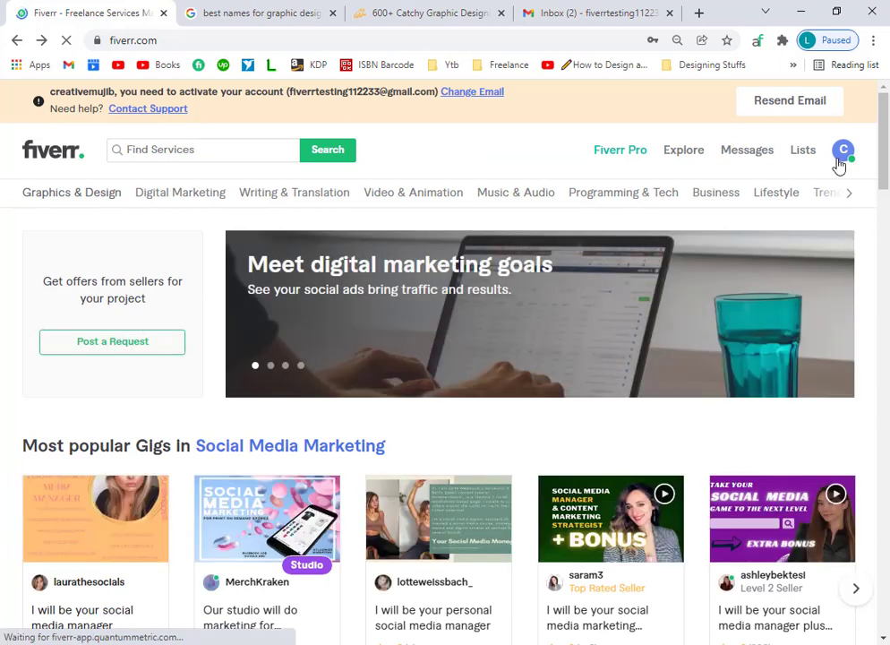
Open the profile page from the account menu, then bring the Gmail inbox forward.
{"action": "left_click", "coordinate": [840, 156]}
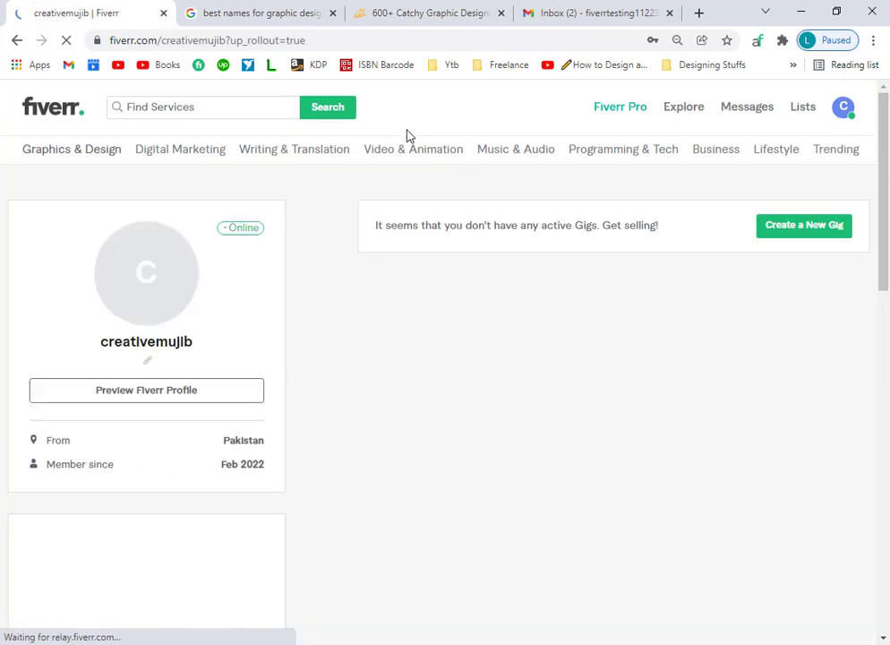
{"action": "left_click_drag", "start_coordinate": [197, 347], "coordinate": [105, 341]}
{"action": "left_click", "coordinate": [352, 366]}
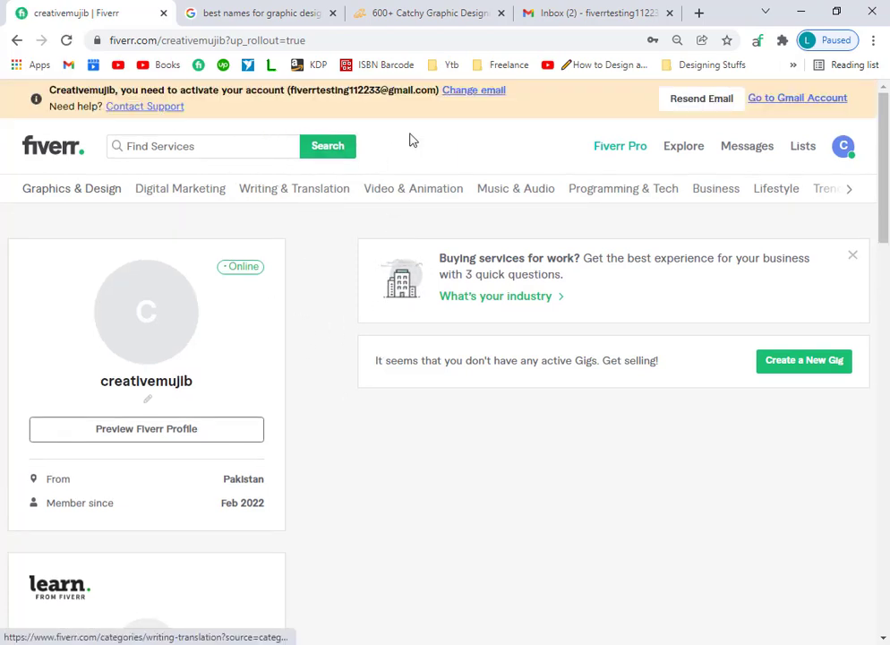
{"action": "left_click", "coordinate": [559, 11]}
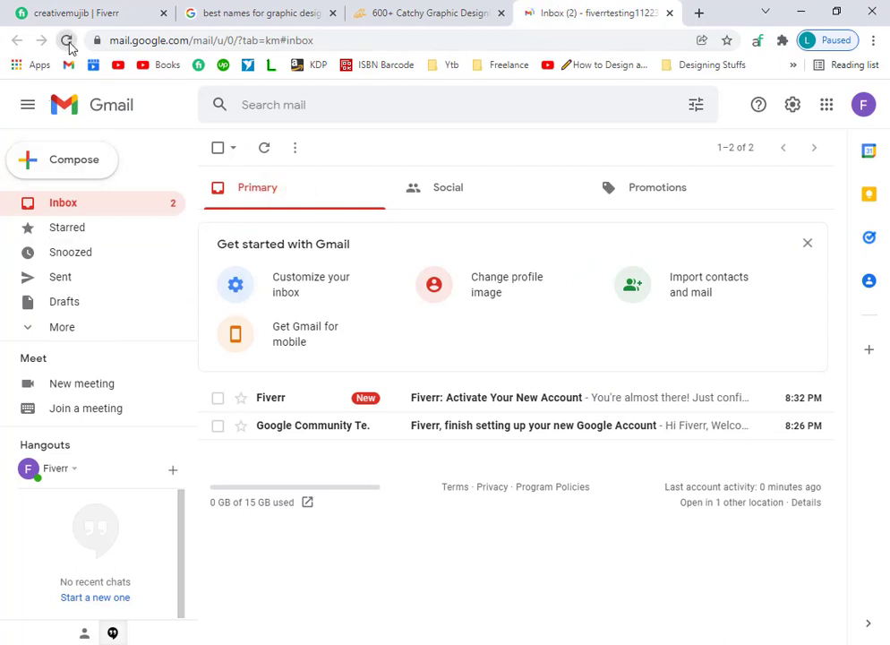
Reload Gmail, open the 'Fiverr: Activate Your New Account' email and activate the account.
{"action": "left_click", "coordinate": [66, 40]}
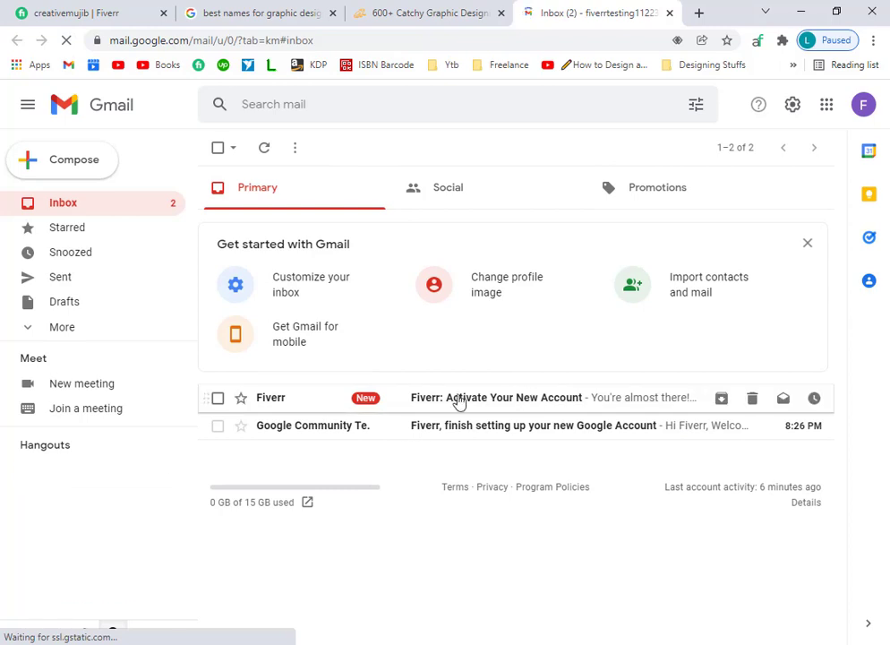
{"action": "left_click", "coordinate": [526, 403]}
{"action": "scroll", "coordinate": [555, 447], "scroll_direction": "down", "scroll_amount": 5}
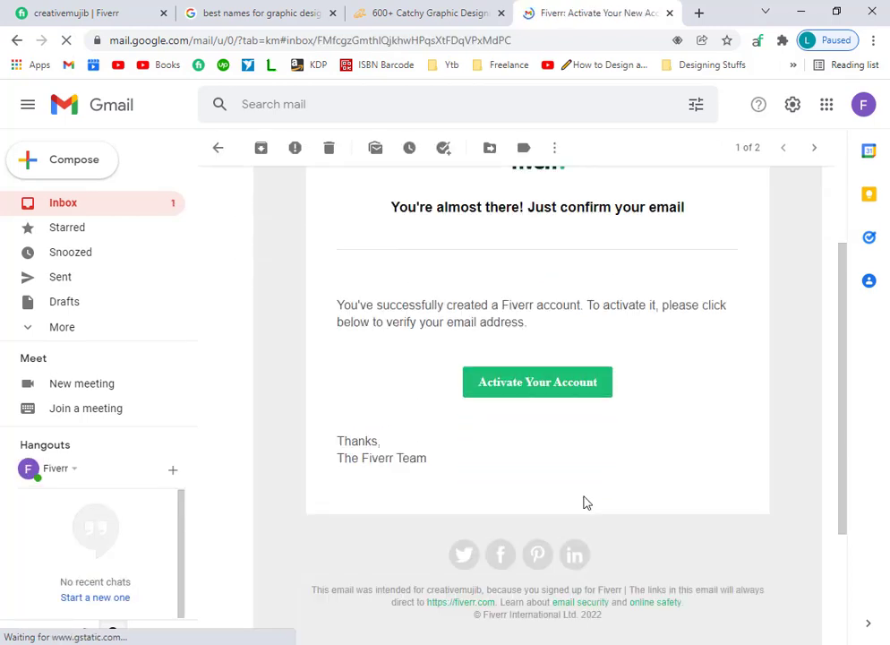
{"action": "left_click", "coordinate": [547, 306]}
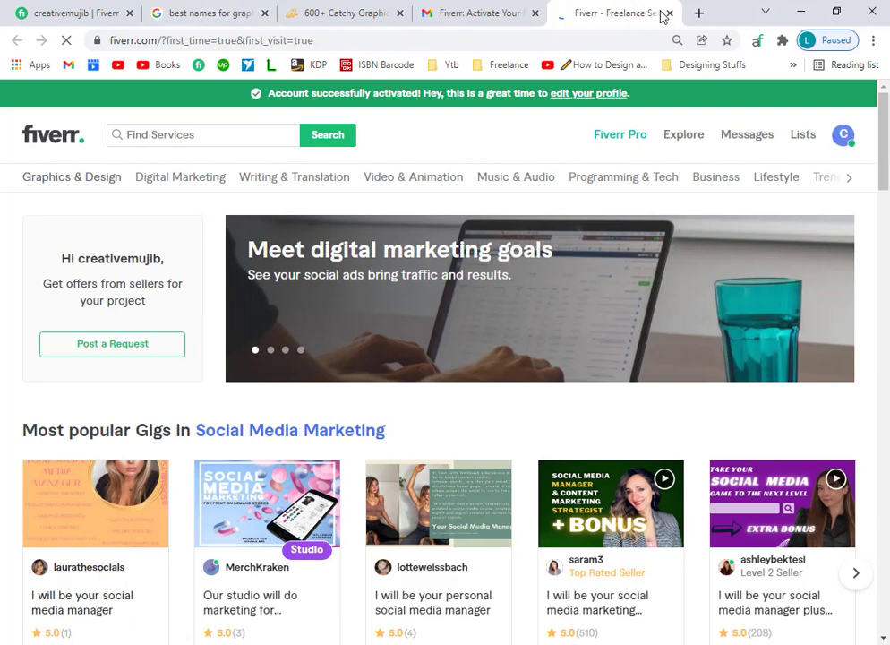
Close the extra homepage tab and reload the profile page to clear the activation banner.
{"action": "left_click", "coordinate": [670, 13]}
{"action": "left_click", "coordinate": [71, 12]}
{"action": "left_click", "coordinate": [68, 41]}
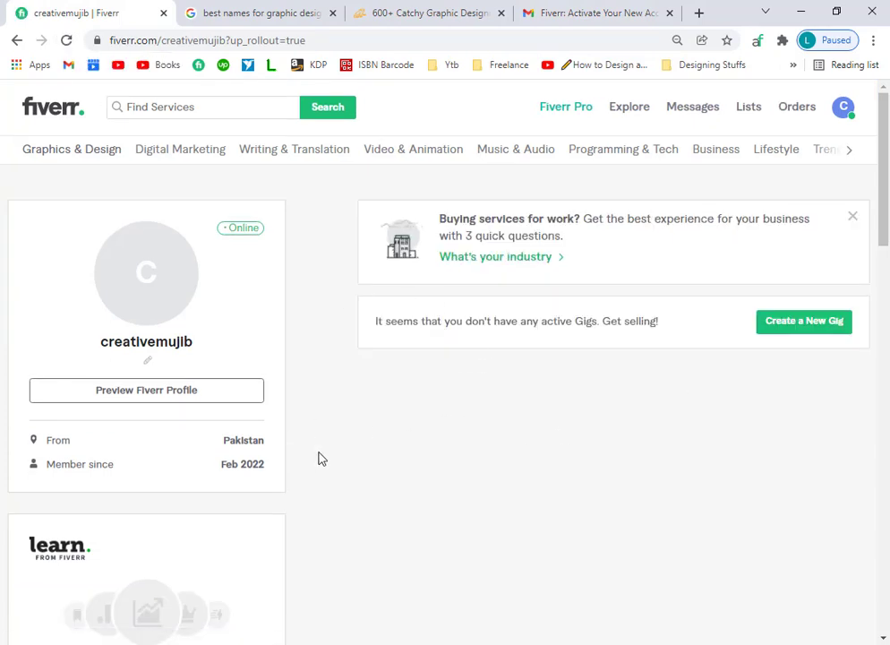
{"action": "mouse_move", "coordinate": [152, 287]}
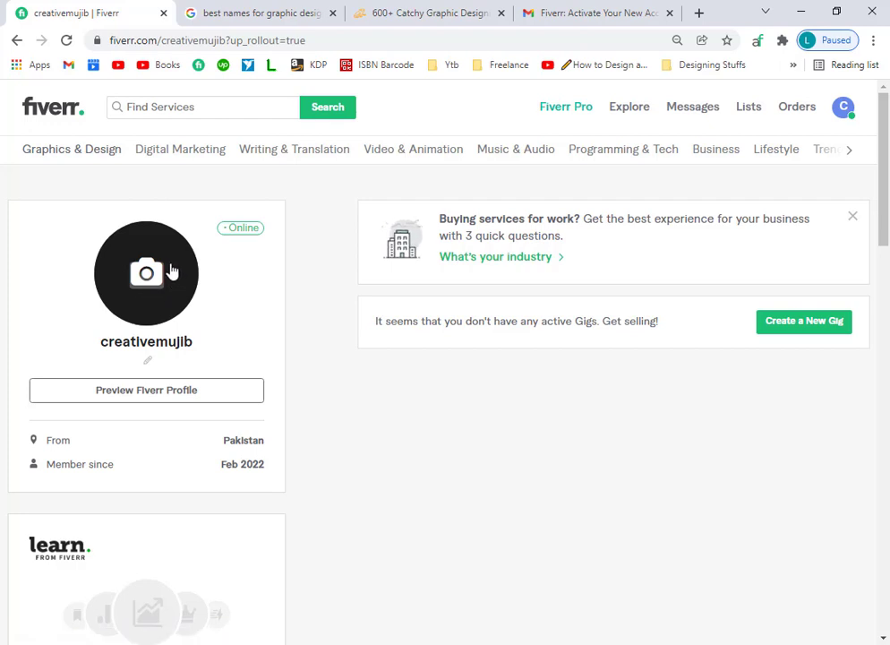
Go to the Photo Lab website in a new tab.
{"action": "left_click", "coordinate": [699, 15]}
{"action": "type", "text": "ph"}
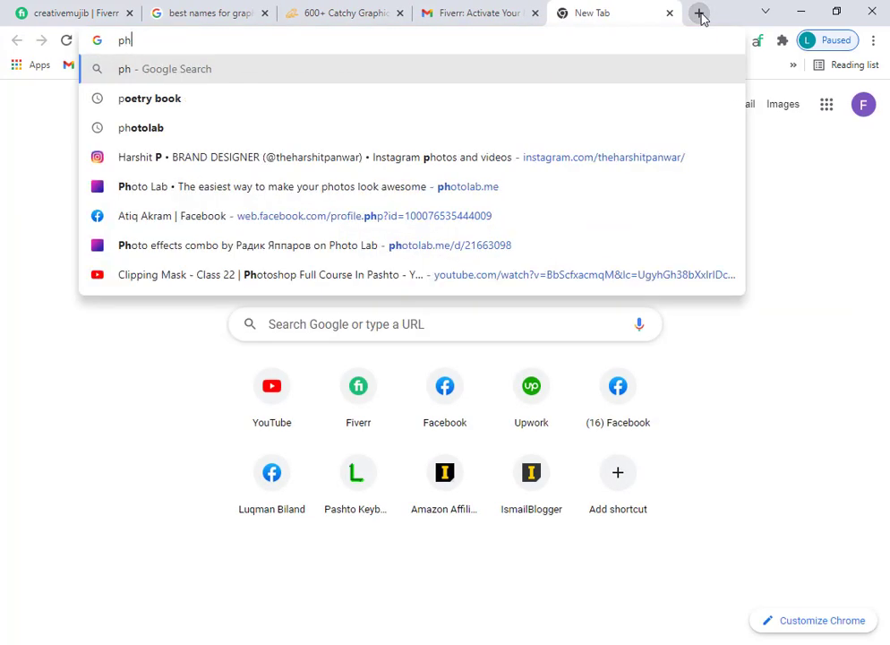
{"action": "type", "text": "otolab"}
{"action": "key", "text": "Return"}
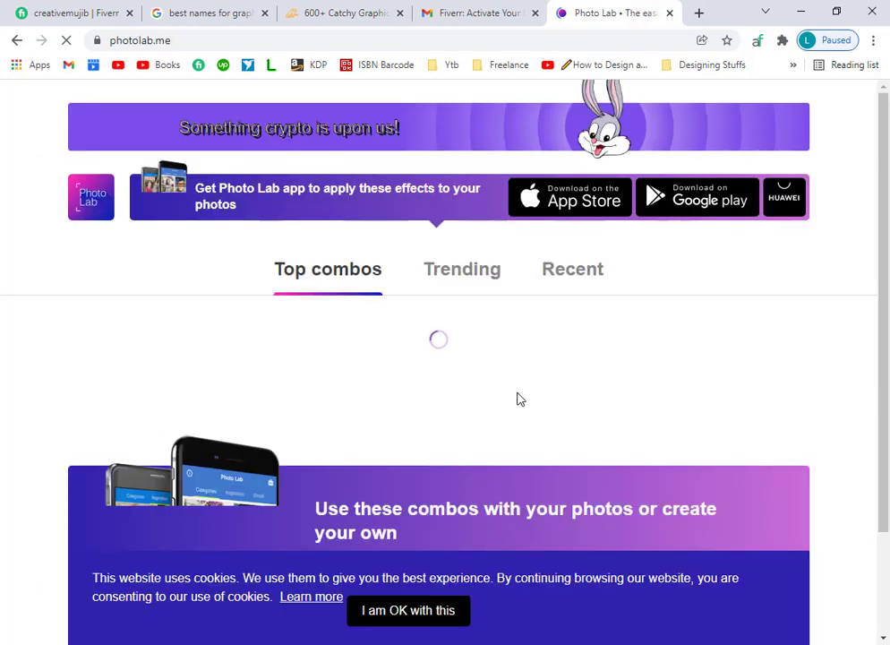
Browse the Top combos grid and open the Smiles combo.
{"action": "scroll", "coordinate": [516, 399], "scroll_direction": "down", "scroll_amount": 8}
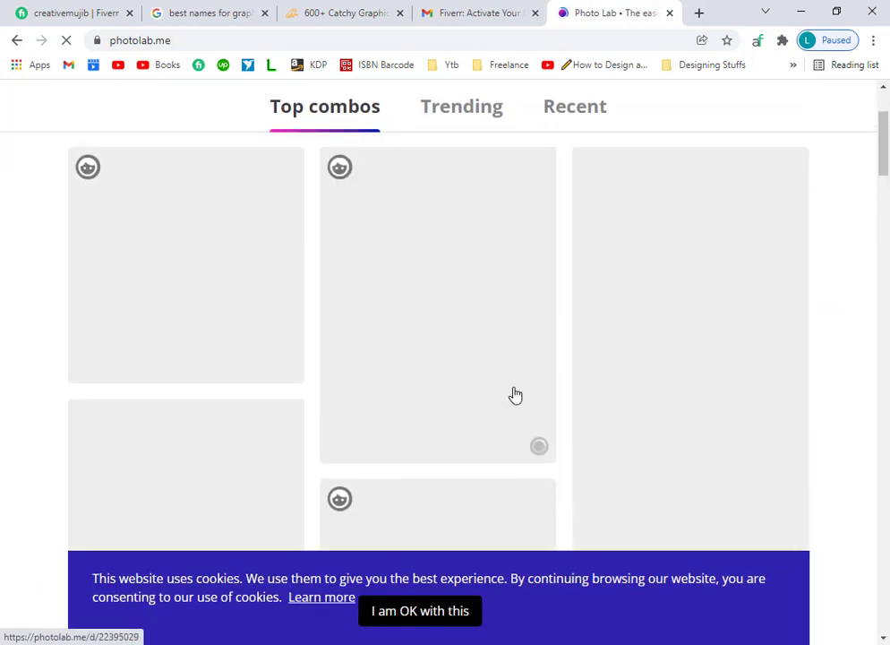
{"action": "scroll", "coordinate": [515, 395], "scroll_direction": "up", "scroll_amount": 2}
{"action": "scroll", "coordinate": [515, 394], "scroll_direction": "down", "scroll_amount": 2}
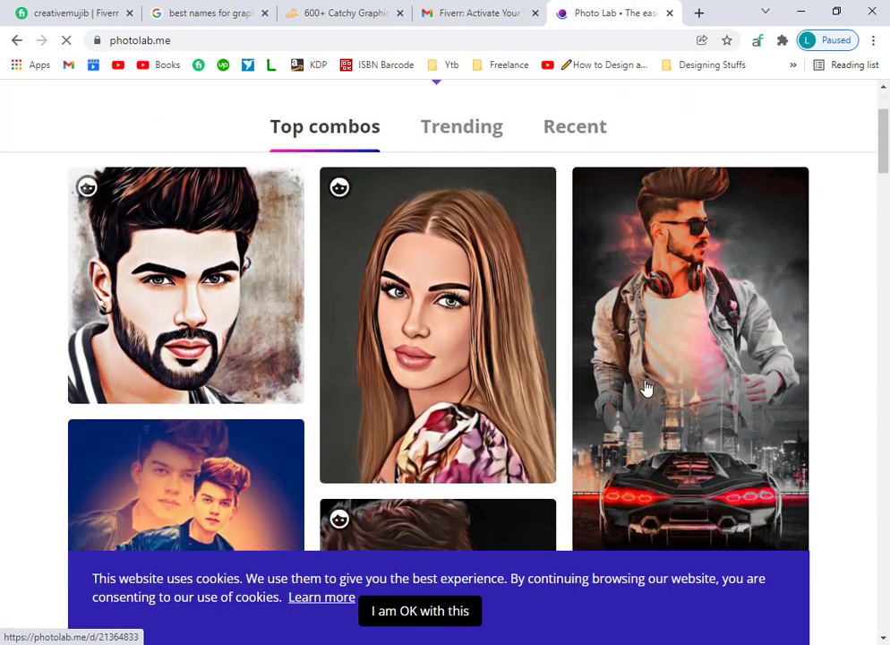
{"action": "scroll", "coordinate": [647, 387], "scroll_direction": "down", "scroll_amount": 9}
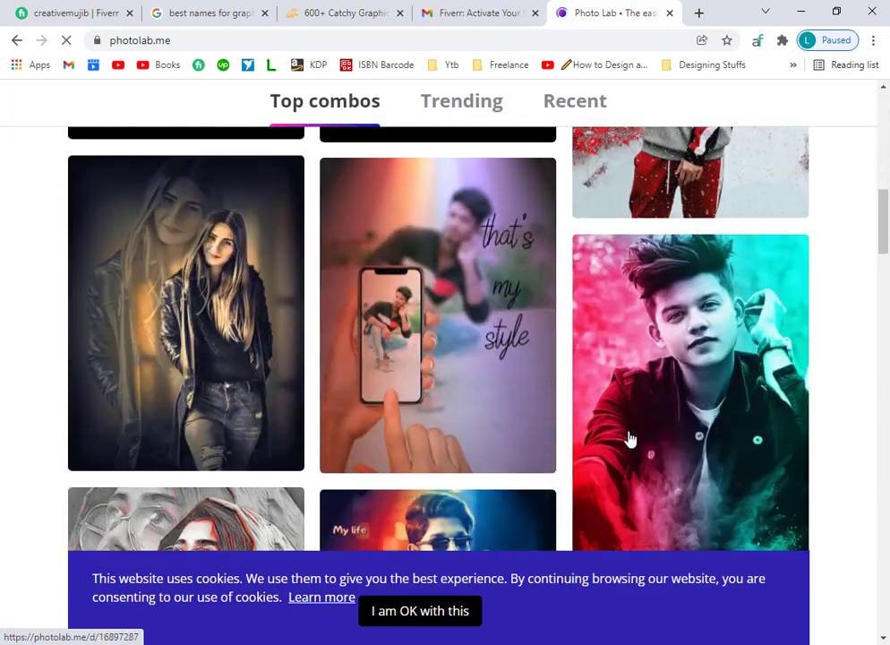
{"action": "scroll", "coordinate": [630, 438], "scroll_direction": "down", "scroll_amount": 4}
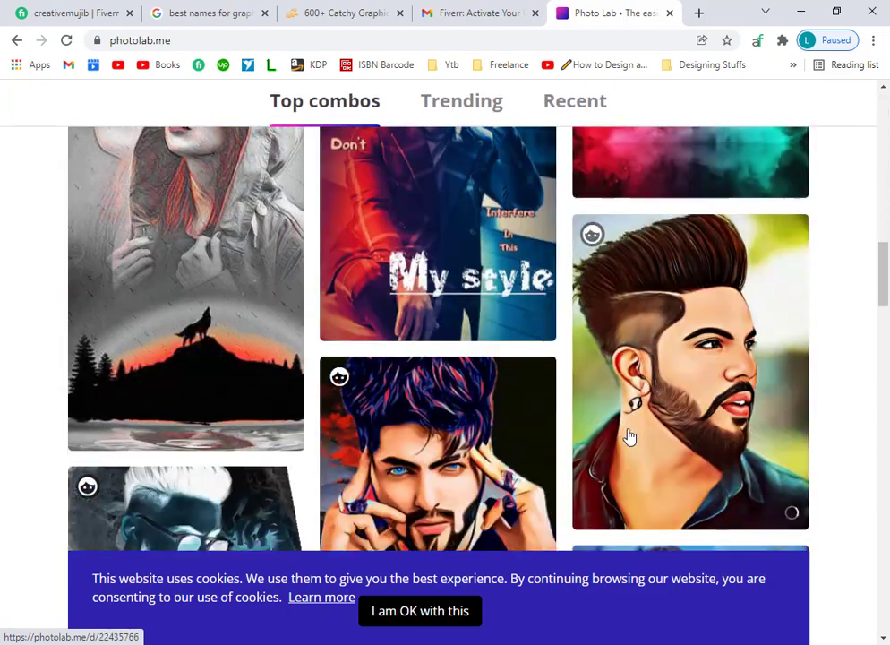
{"action": "scroll", "coordinate": [630, 437], "scroll_direction": "down", "scroll_amount": 8}
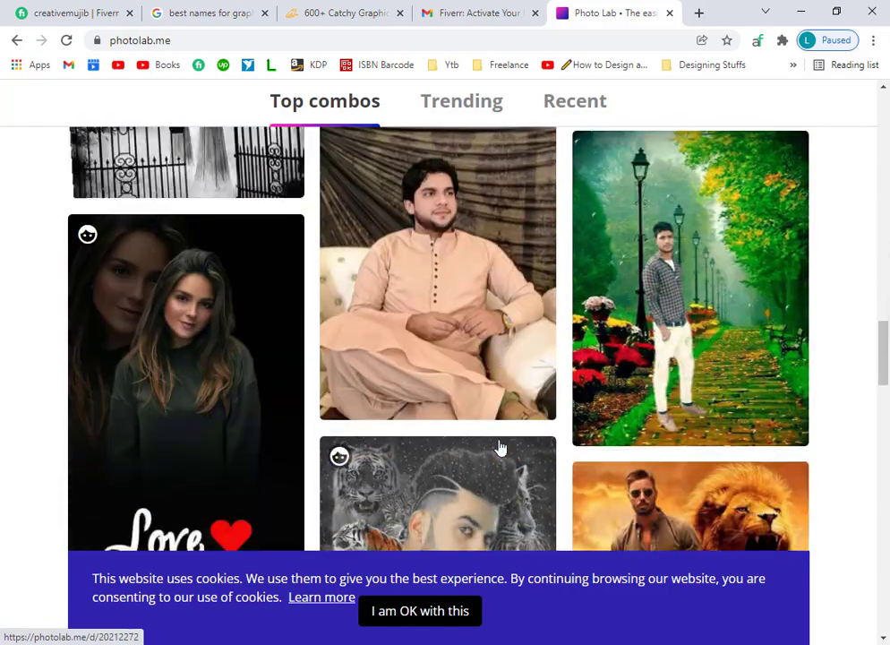
{"action": "scroll", "coordinate": [726, 411], "scroll_direction": "down", "scroll_amount": 7}
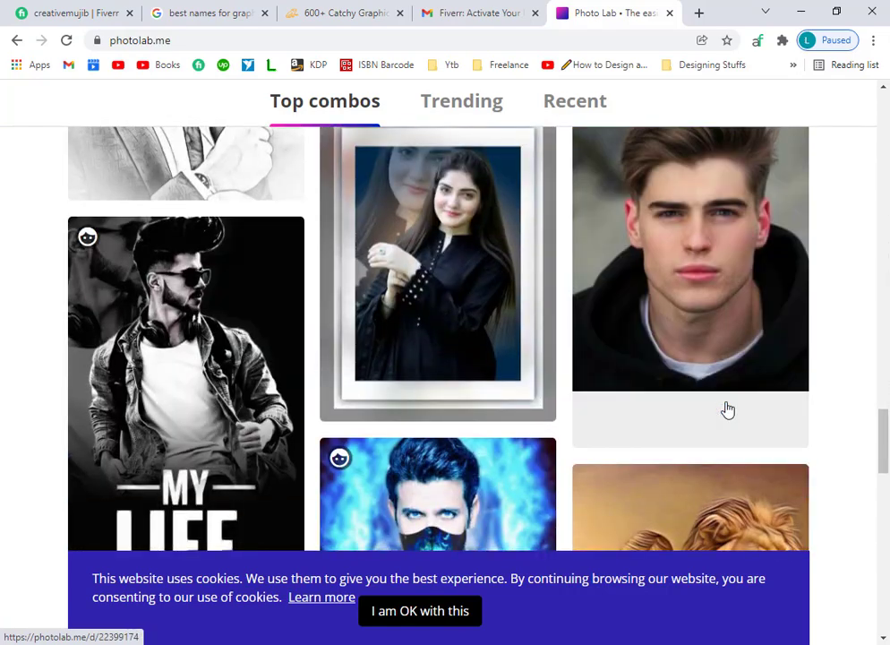
{"action": "scroll", "coordinate": [234, 453], "scroll_direction": "down", "scroll_amount": 5}
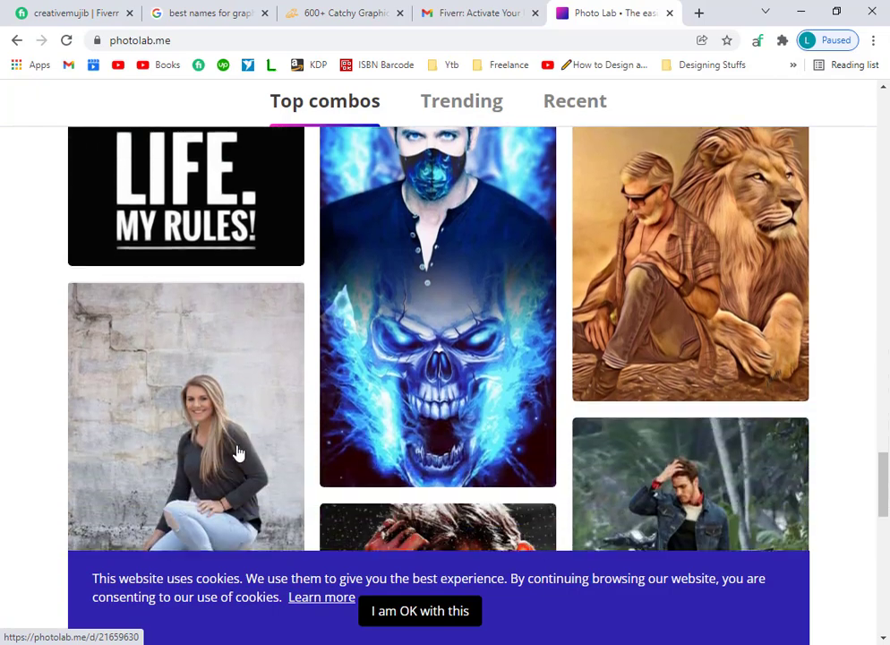
{"action": "scroll", "coordinate": [239, 453], "scroll_direction": "down", "scroll_amount": 7}
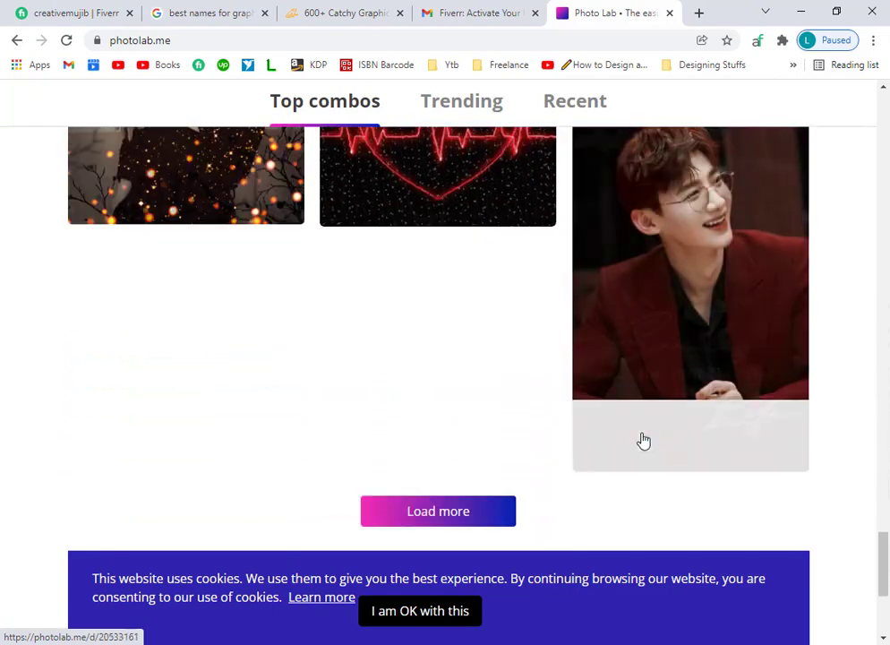
{"action": "scroll", "coordinate": [690, 445], "scroll_direction": "down", "scroll_amount": 2}
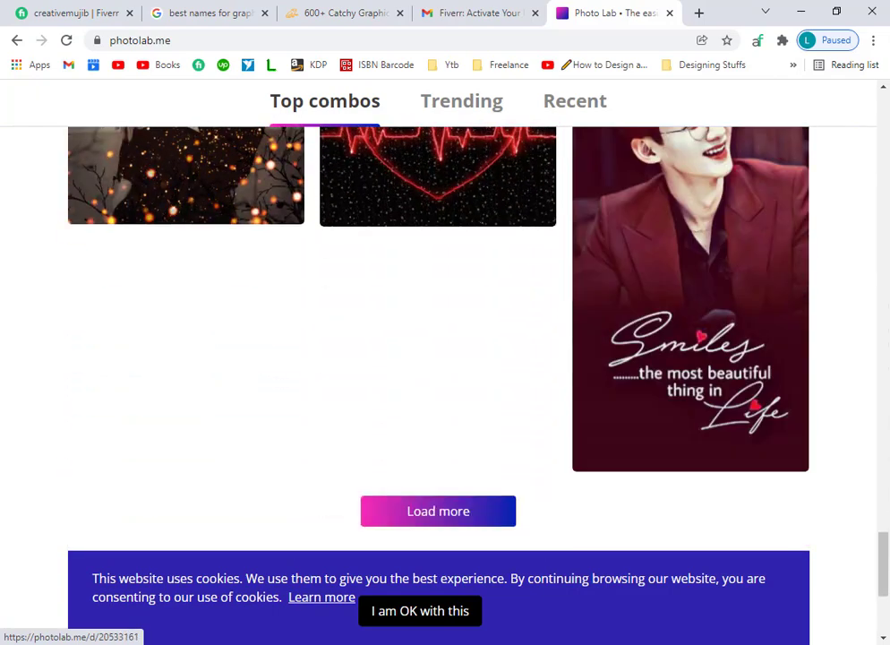
{"action": "scroll", "coordinate": [888, 502], "scroll_direction": "up", "scroll_amount": 2}
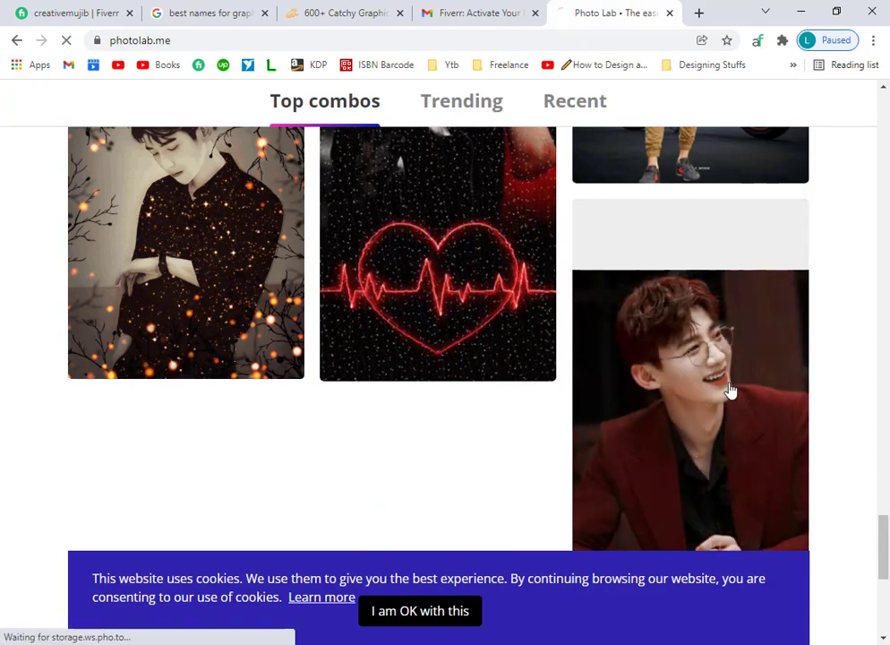
{"action": "left_click", "coordinate": [731, 391]}
Apply the Smiles combo to a photo chosen from the Downloads folder.
{"action": "scroll", "coordinate": [406, 363], "scroll_direction": "down", "scroll_amount": 3}
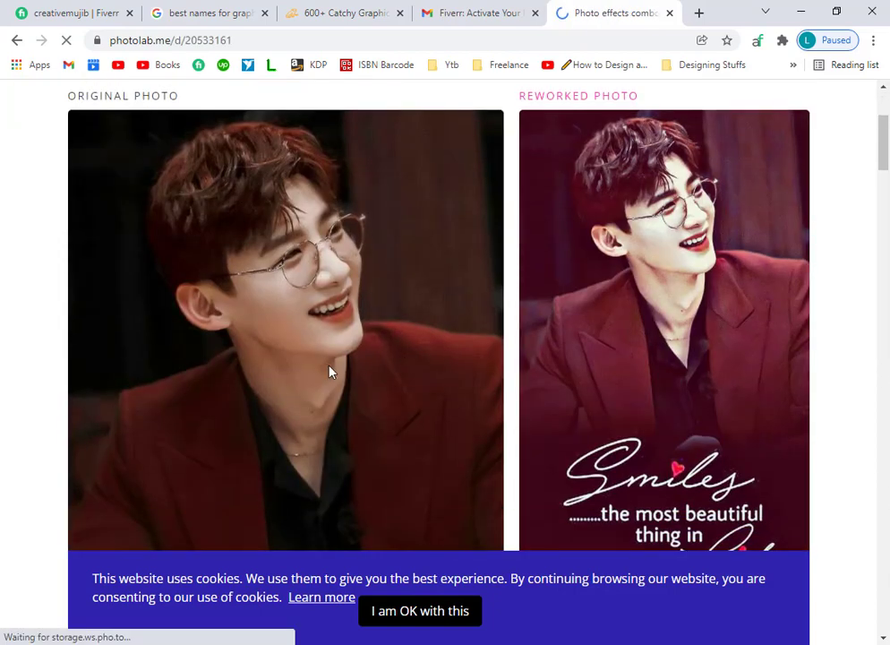
{"action": "scroll", "coordinate": [401, 370], "scroll_direction": "down", "scroll_amount": 4}
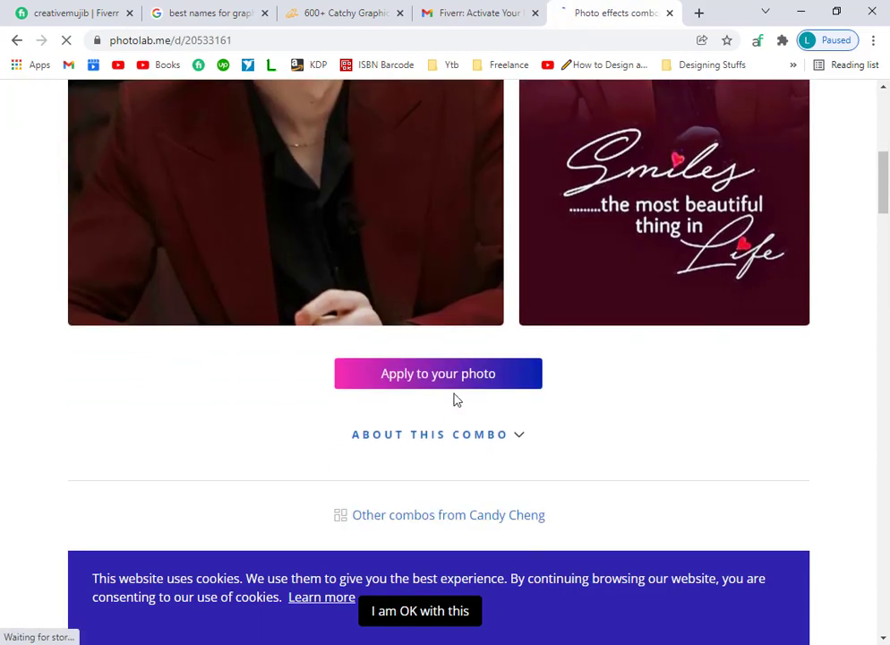
{"action": "left_click", "coordinate": [459, 381]}
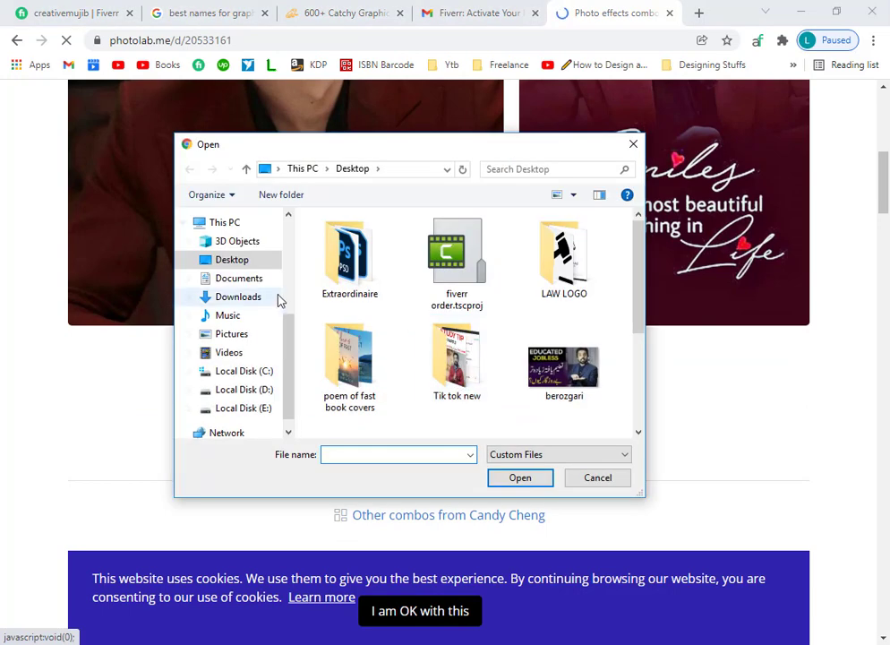
{"action": "left_click", "coordinate": [234, 296]}
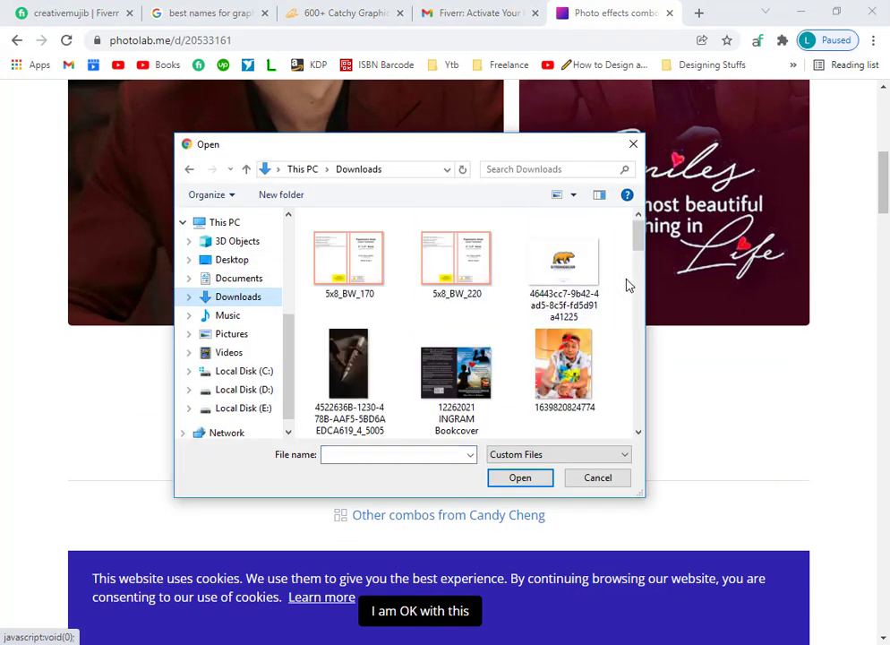
{"action": "left_click_drag", "start_coordinate": [637, 257], "coordinate": [648, 417]}
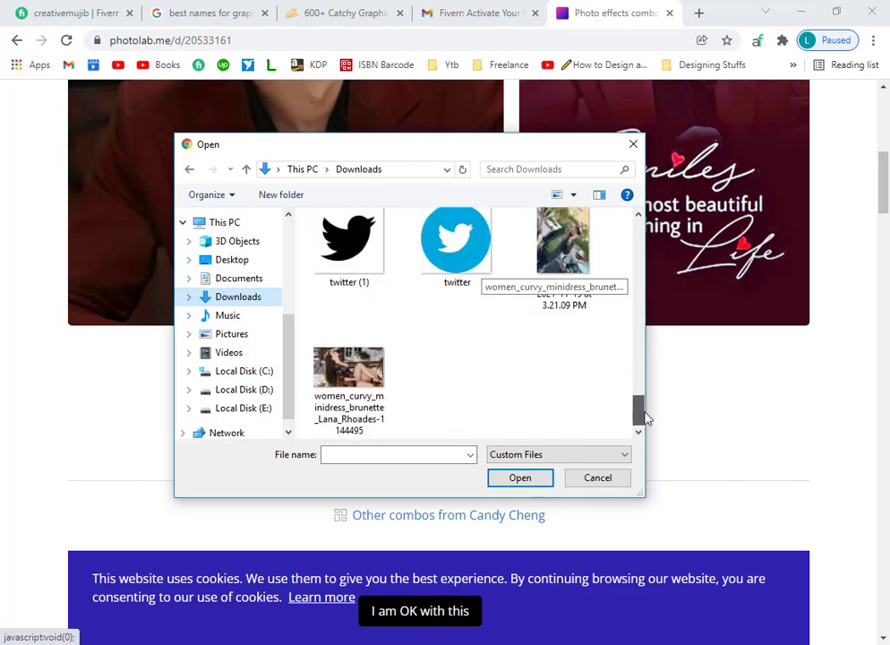
{"action": "double_click", "coordinate": [565, 246]}
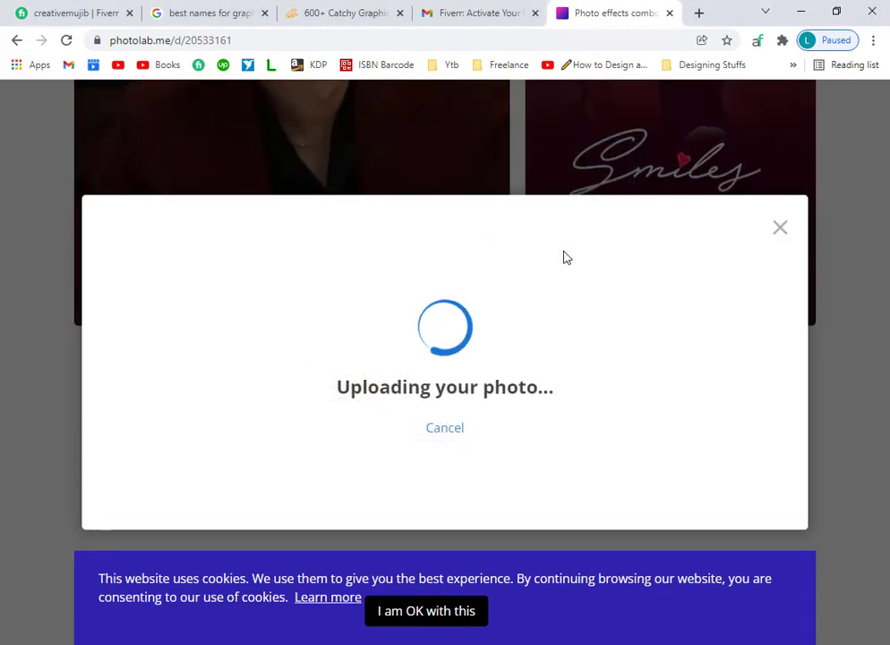
Accept the cookie notice, zoom and position the photo in the crop, and start processing.
{"action": "left_click", "coordinate": [437, 605]}
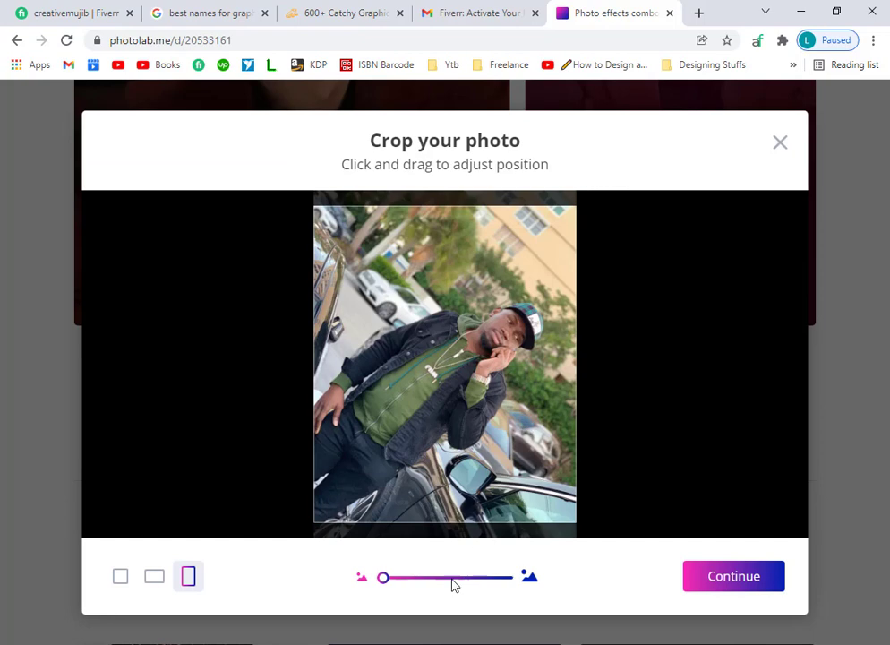
{"action": "left_click_drag", "start_coordinate": [383, 578], "coordinate": [410, 579]}
{"action": "left_click_drag", "start_coordinate": [522, 325], "coordinate": [466, 322]}
{"action": "left_click_drag", "start_coordinate": [410, 579], "coordinate": [431, 583]}
{"action": "left_click_drag", "start_coordinate": [493, 307], "coordinate": [502, 305]}
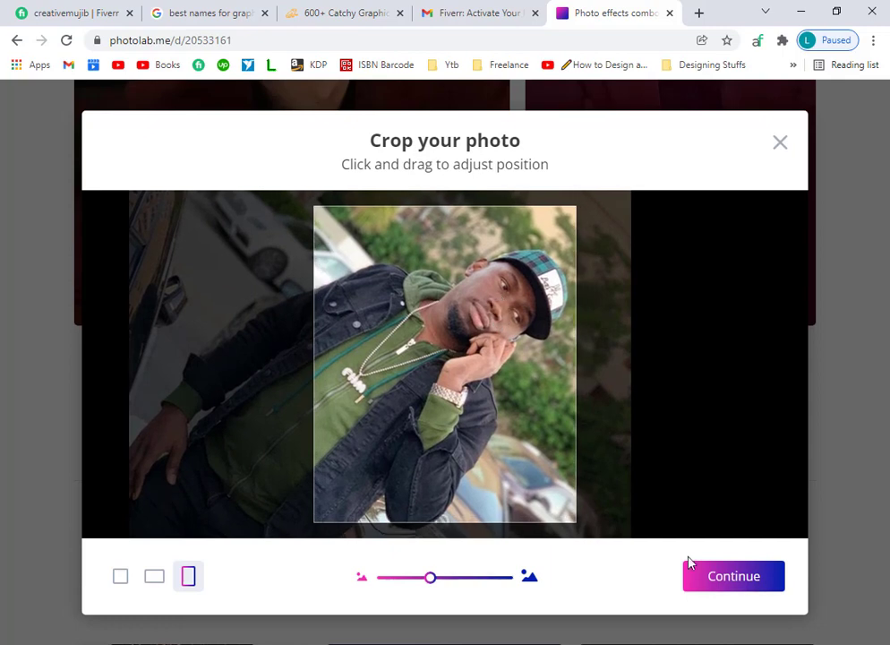
{"action": "left_click", "coordinate": [692, 566]}
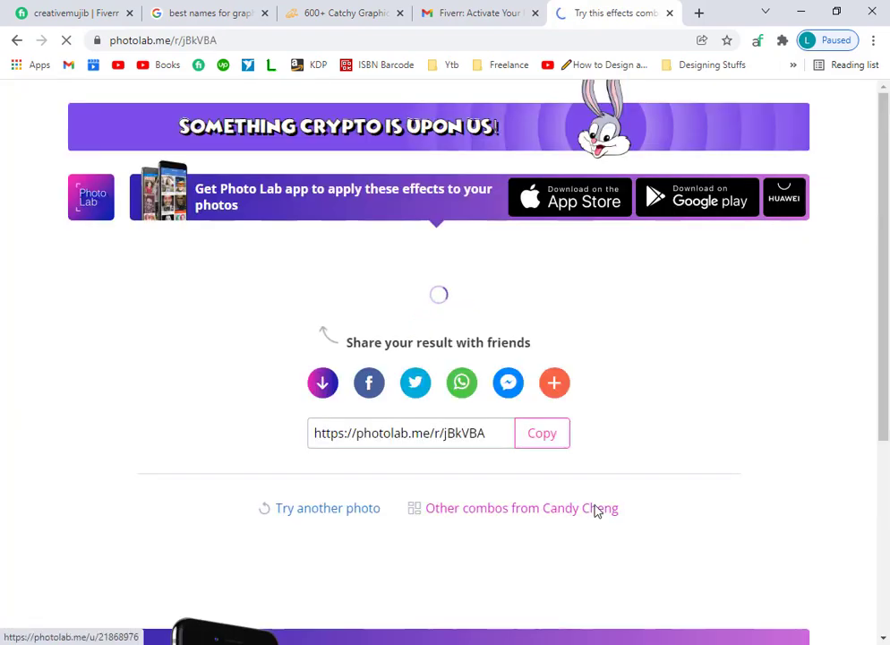
Review the Smiles result, browse the combos grid again, and return to the Fiverr tab.
{"action": "scroll", "coordinate": [594, 511], "scroll_direction": "up", "scroll_amount": 2}
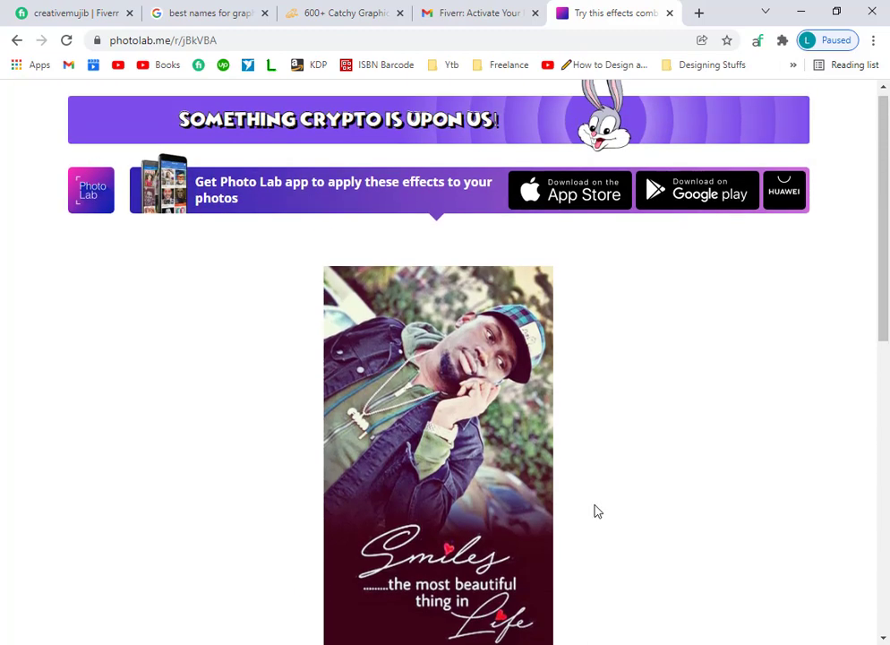
{"action": "scroll", "coordinate": [506, 509], "scroll_direction": "down", "scroll_amount": 2}
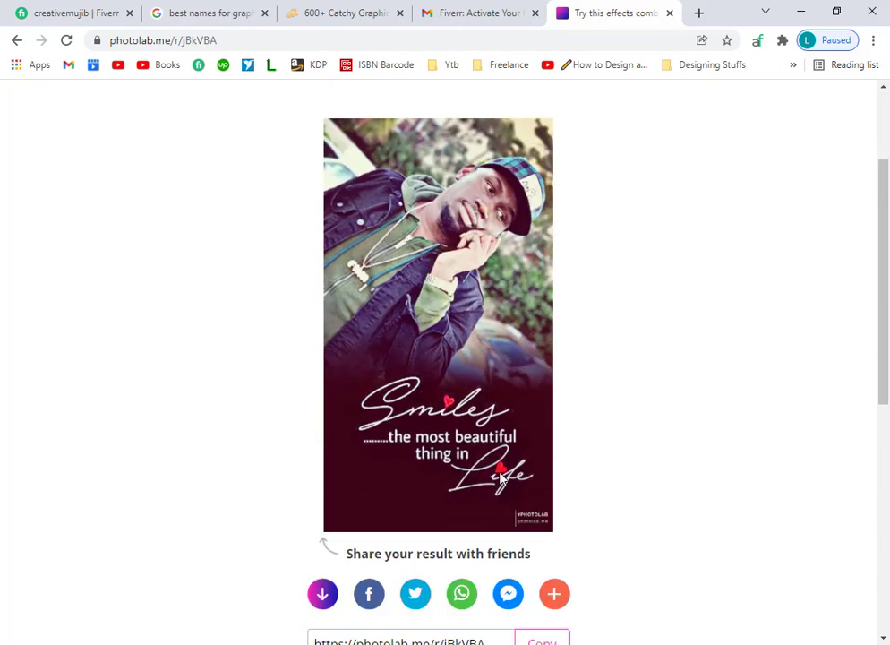
{"action": "scroll", "coordinate": [401, 266], "scroll_direction": "up", "scroll_amount": 2}
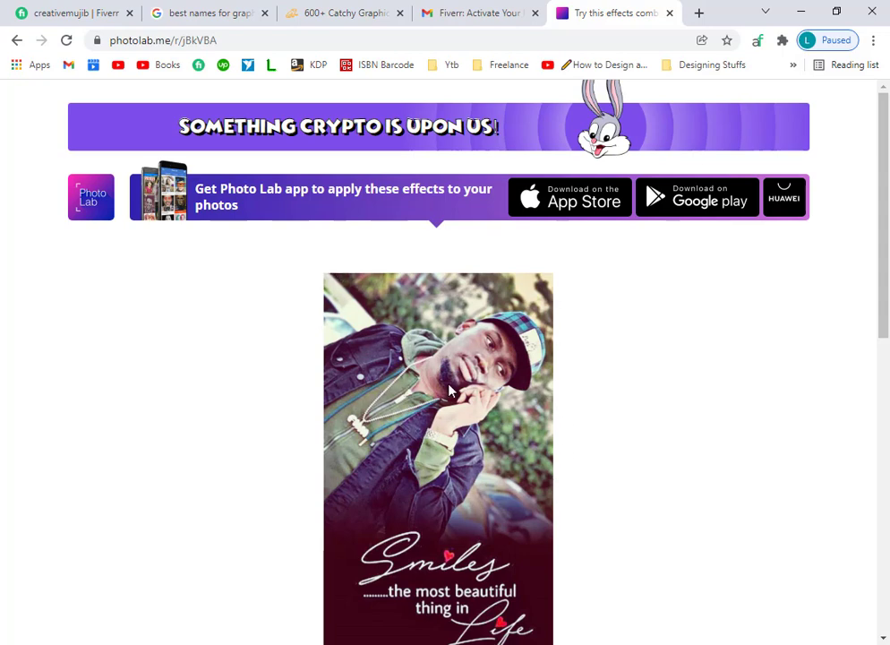
{"action": "left_click", "coordinate": [16, 41]}
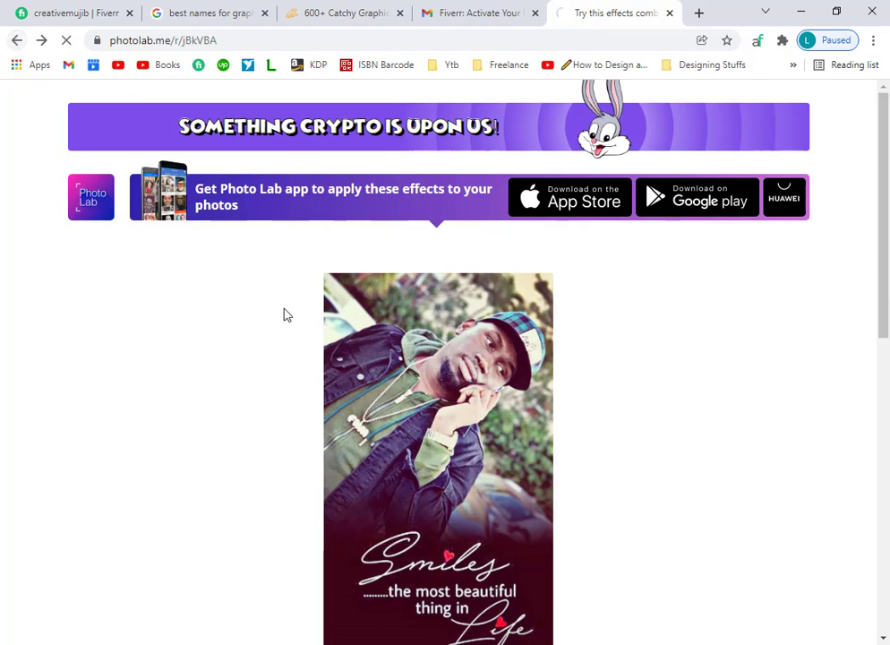
{"action": "scroll", "coordinate": [458, 552], "scroll_direction": "down", "scroll_amount": 3}
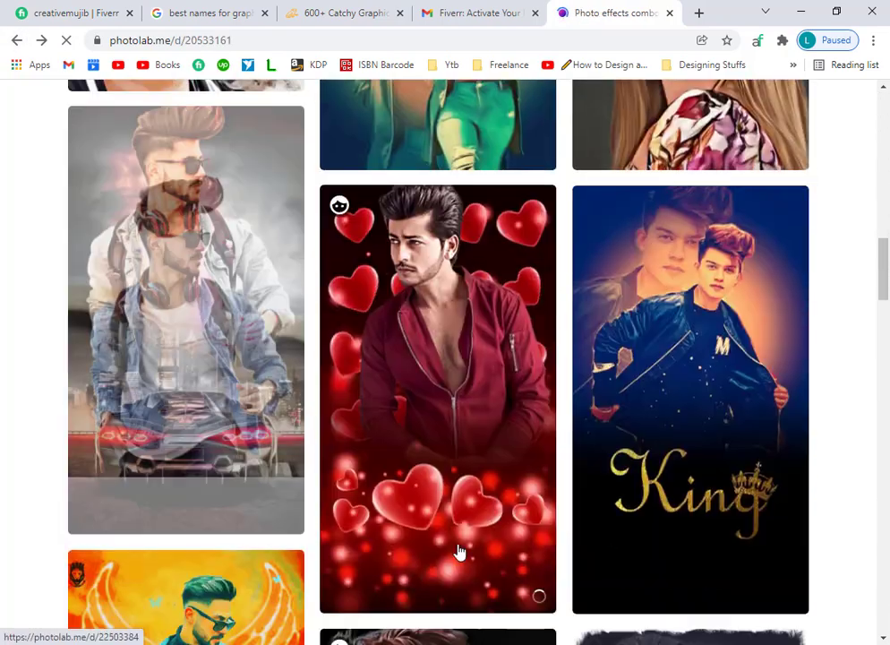
{"action": "scroll", "coordinate": [626, 543], "scroll_direction": "down", "scroll_amount": 7}
{"action": "scroll", "coordinate": [269, 491], "scroll_direction": "up", "scroll_amount": 2}
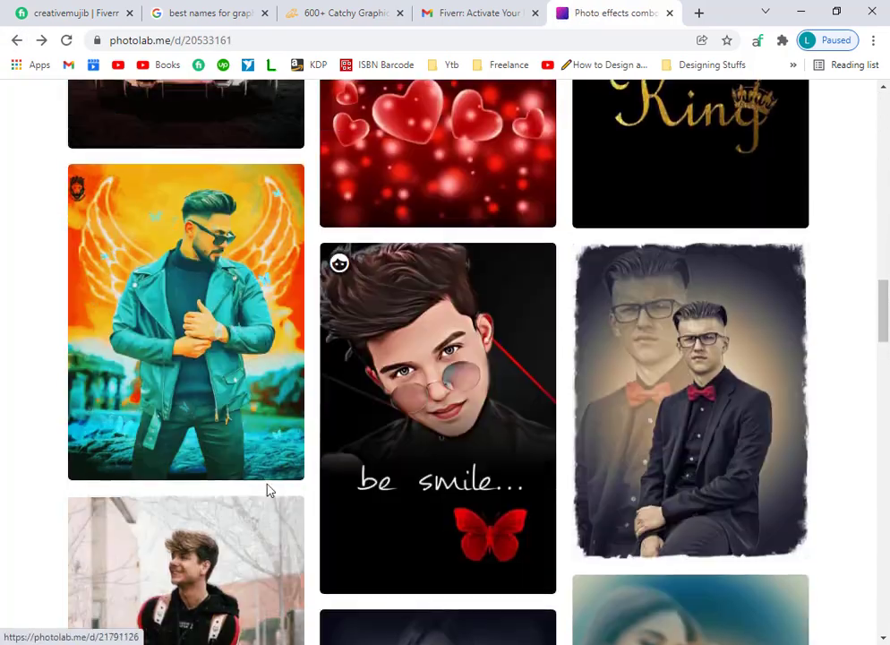
{"action": "scroll", "coordinate": [270, 491], "scroll_direction": "up", "scroll_amount": 6}
{"action": "key", "text": "ctrl+1"}
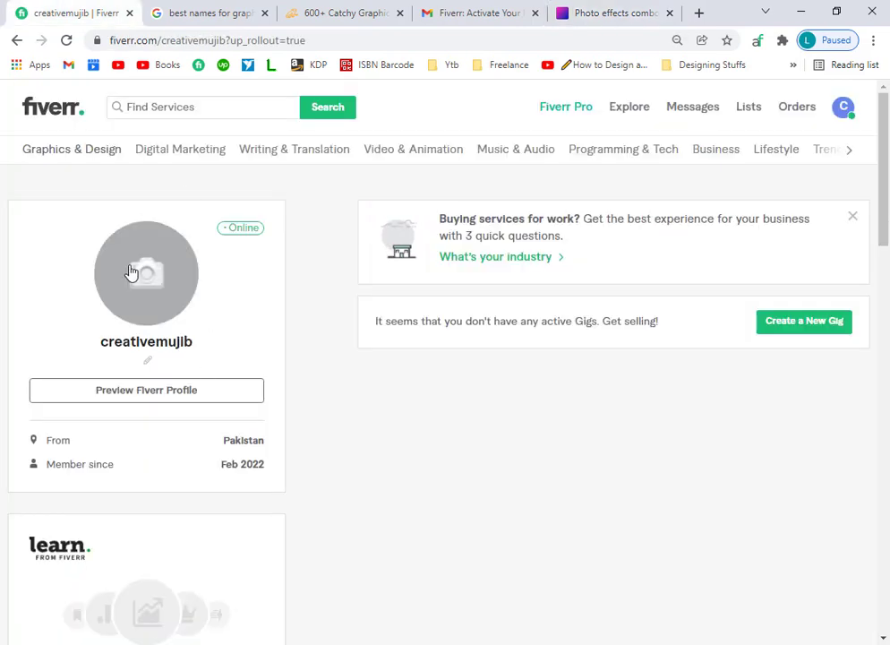
Cancel the profile photo upload and draft the story line 'I will convert you ider to to art'.
{"action": "left_click", "coordinate": [146, 274]}
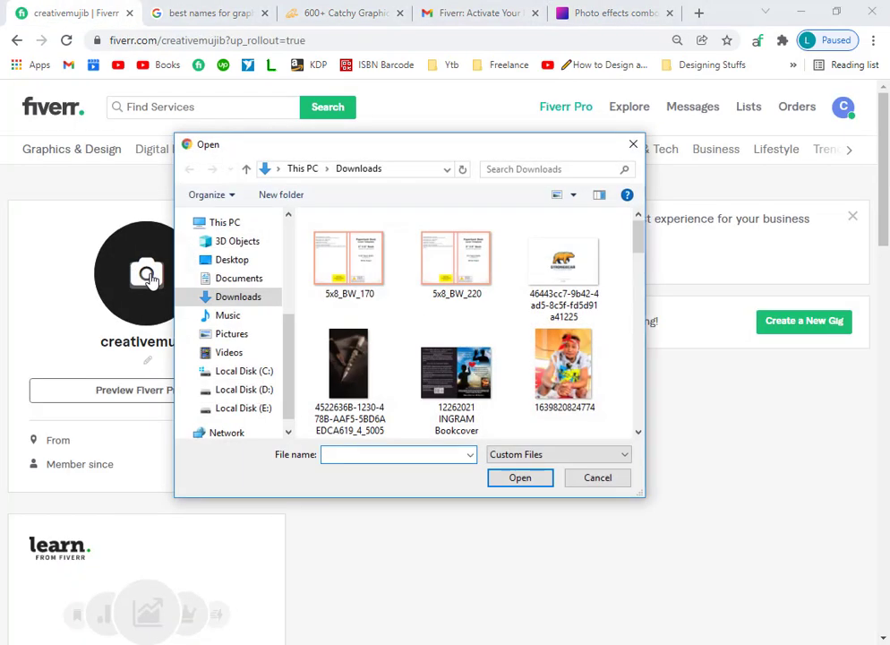
{"action": "left_click", "coordinate": [629, 144]}
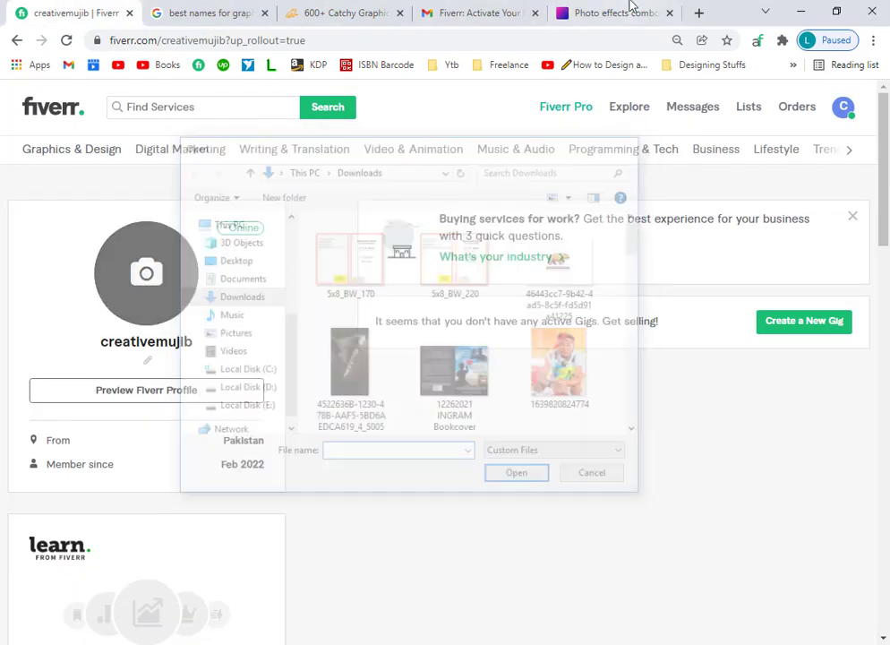
{"action": "left_click", "coordinate": [148, 361]}
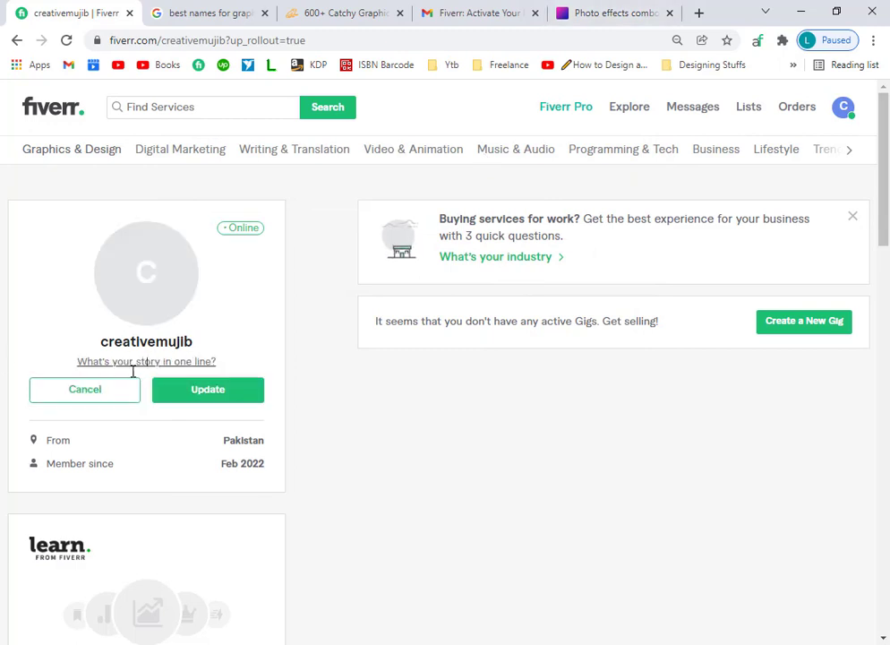
{"action": "left_click", "coordinate": [214, 363]}
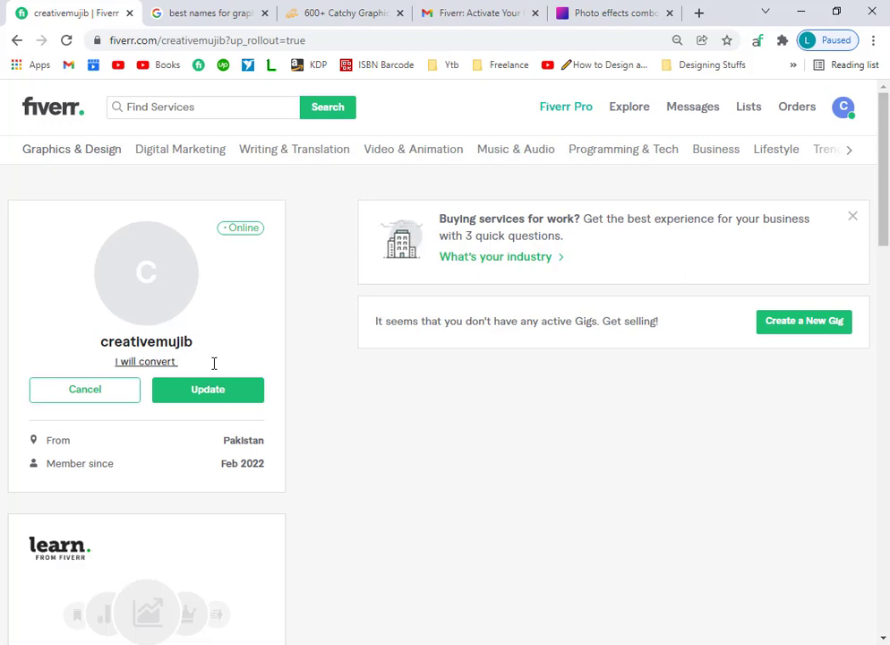
{"action": "type", "text": "I will convert you ider"}
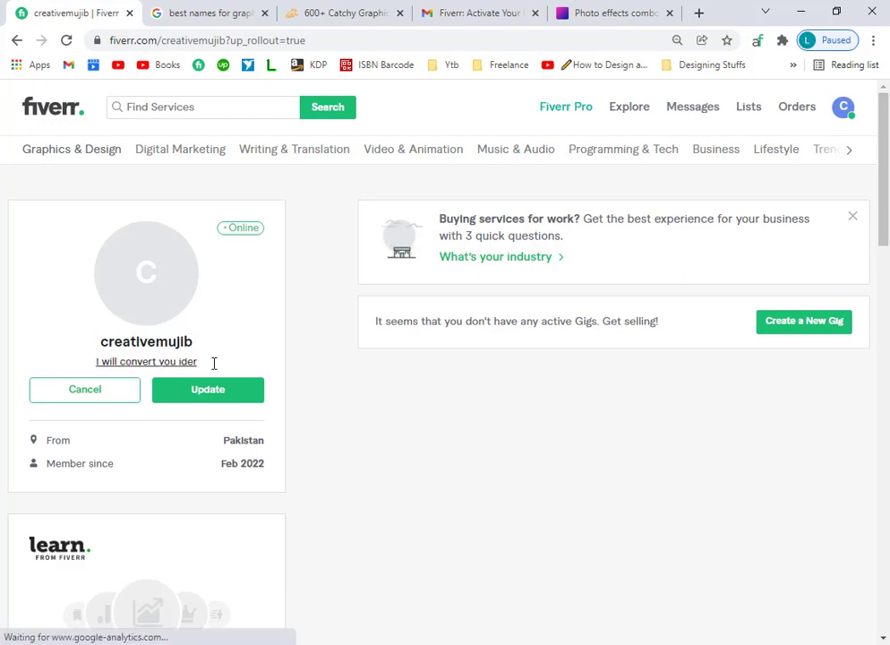
{"action": "key", "text": "BackSpace"}
{"action": "type", "text": "a to "}
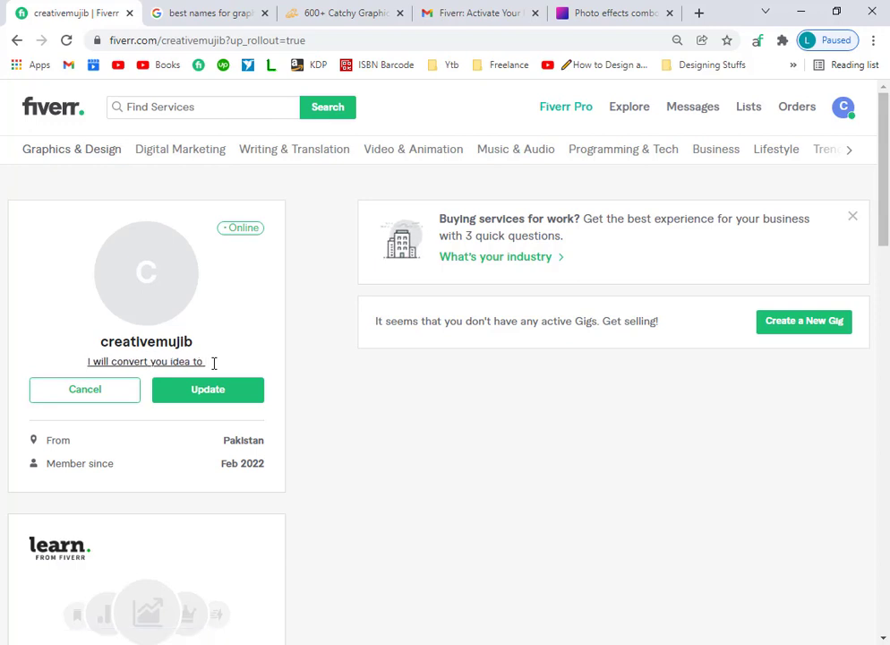
{"action": "key", "text": "BackSpace"}
{"action": "key", "text": "BackSpace"}
{"action": "key", "text": "BackSpace"}
{"action": "type", "text": "into ar"}
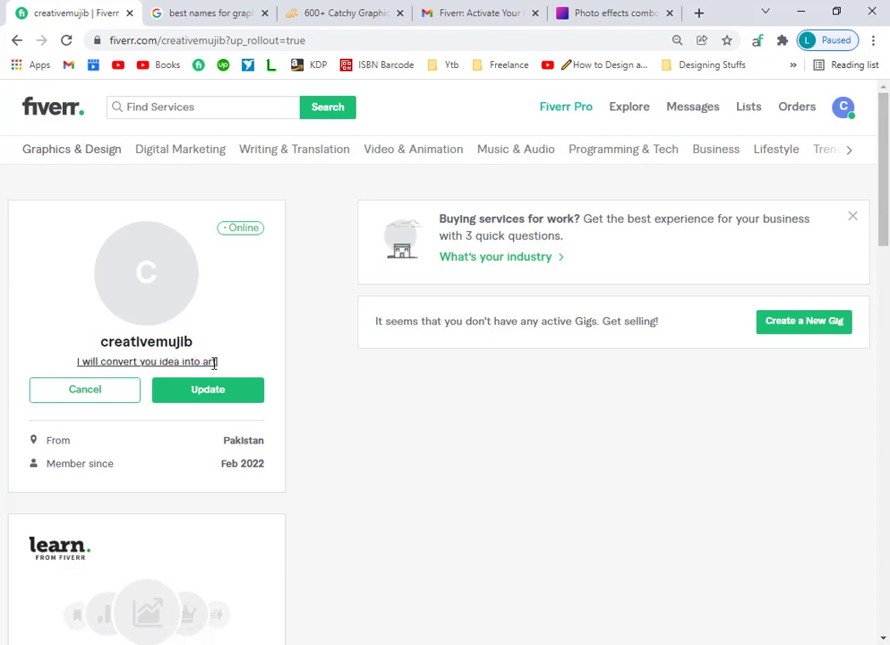
{"action": "type", "text": "t"}
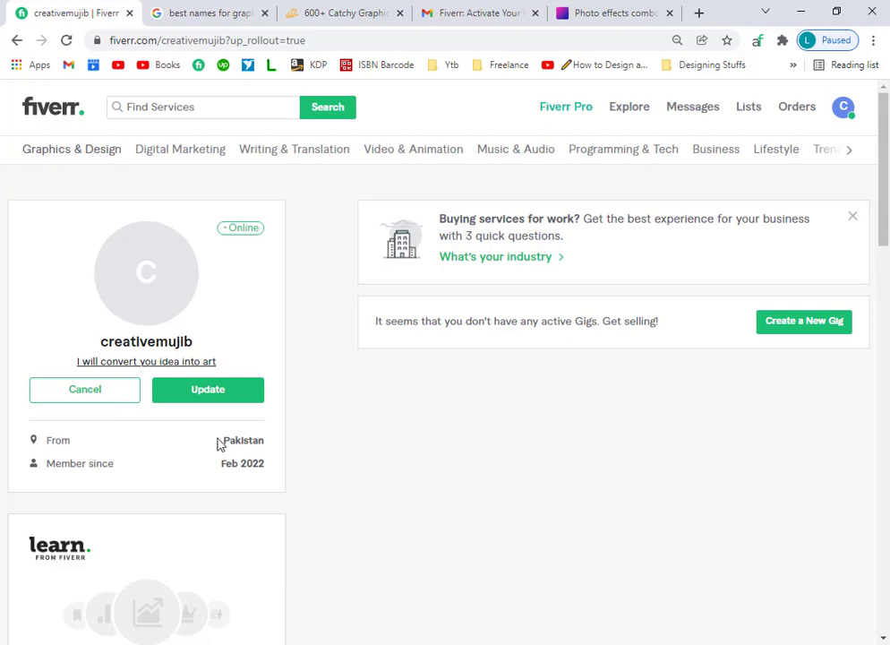
Rewrite the story as 'You imagine we will create', then erase it completely.
{"action": "left_click_drag", "start_coordinate": [229, 367], "coordinate": [121, 360]}
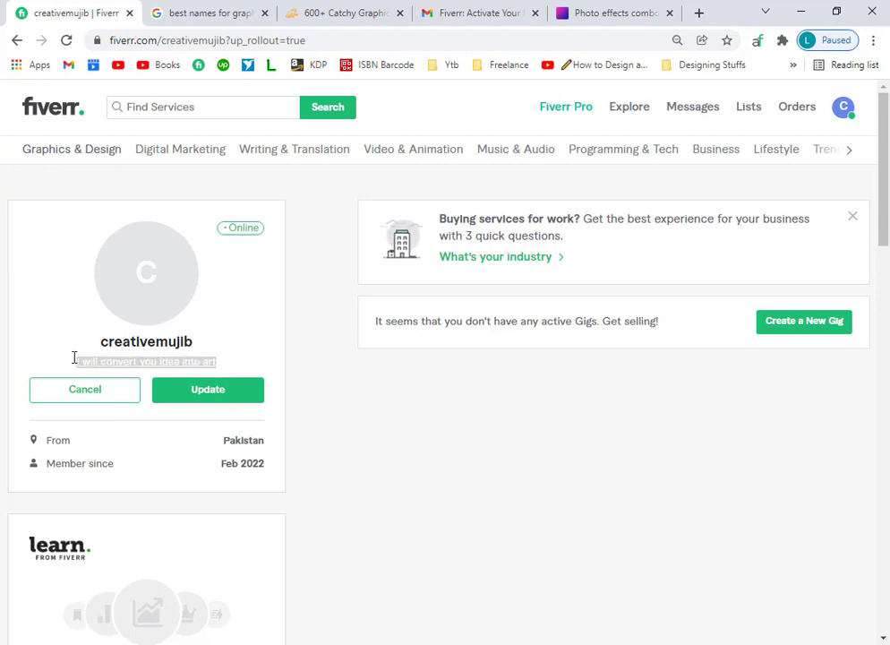
{"action": "type", "text": "You imagine we wi"}
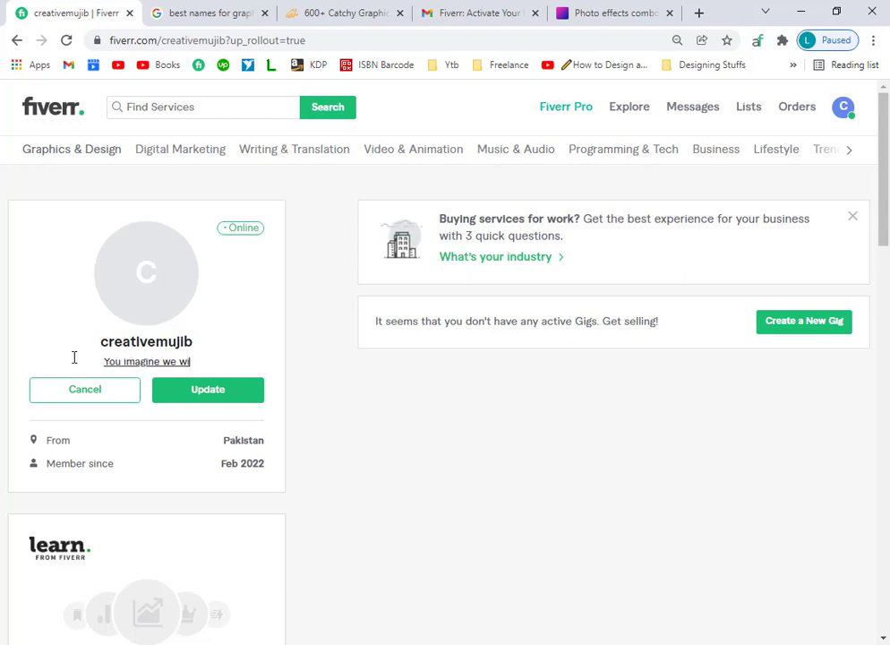
{"action": "type", "text": "ll create"}
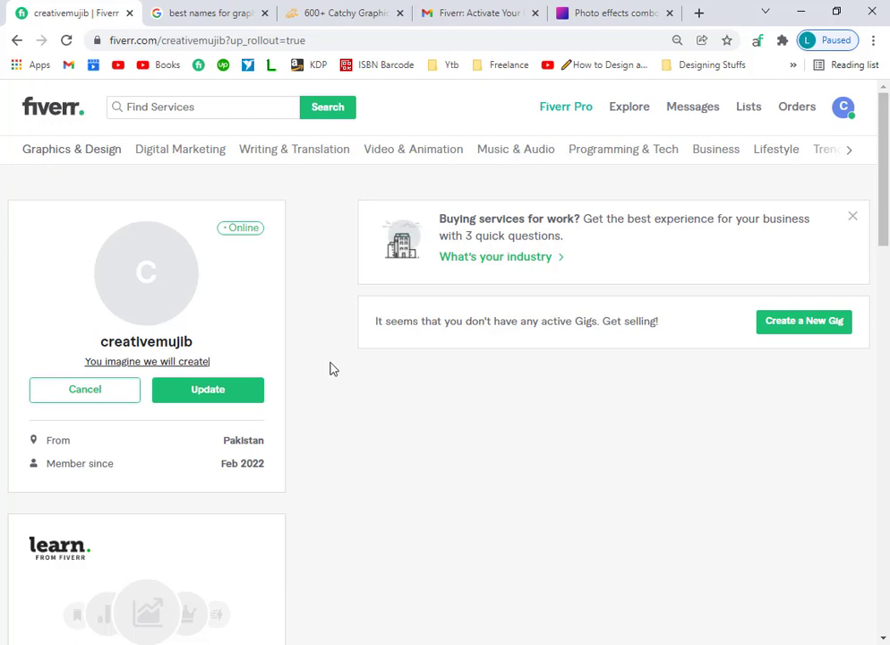
{"action": "left_click_drag", "start_coordinate": [214, 368], "coordinate": [113, 359]}
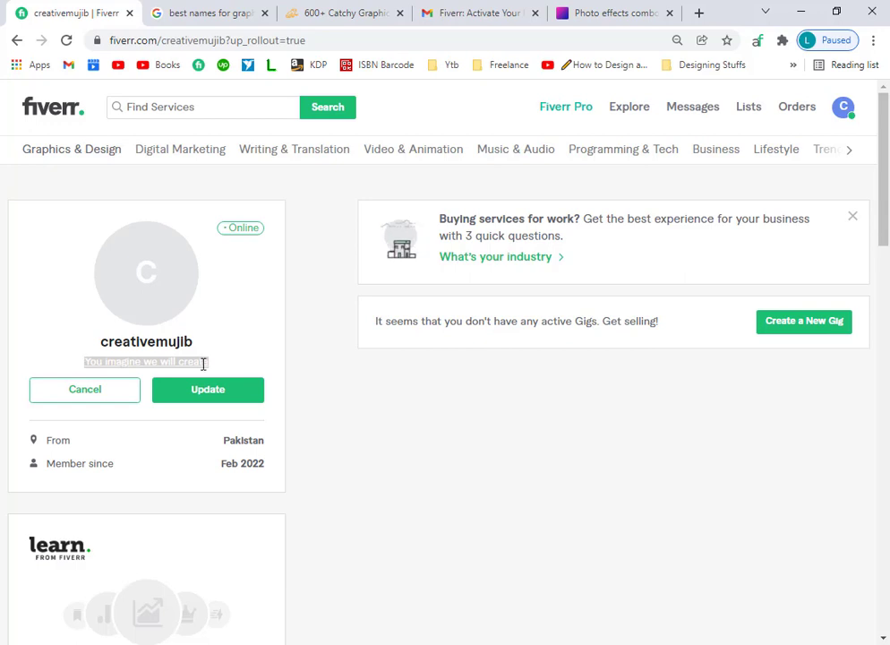
{"action": "key", "text": "BackSpace"}
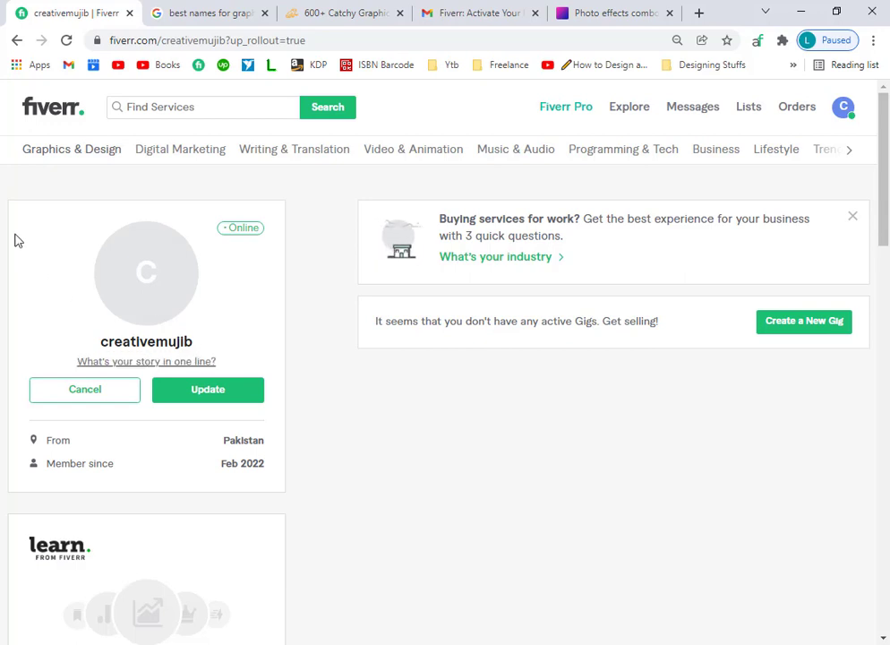
{"action": "right_click", "coordinate": [52, 107]}
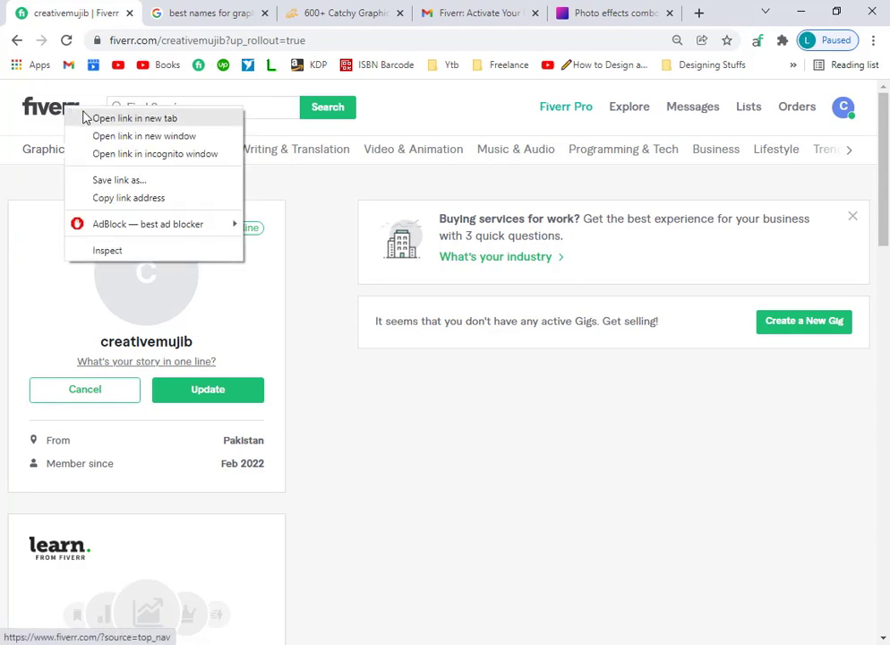
Open the Fiverr homepage in a new tab and search for 'social media post design'.
{"action": "left_click", "coordinate": [61, 117]}
{"action": "left_click", "coordinate": [148, 14]}
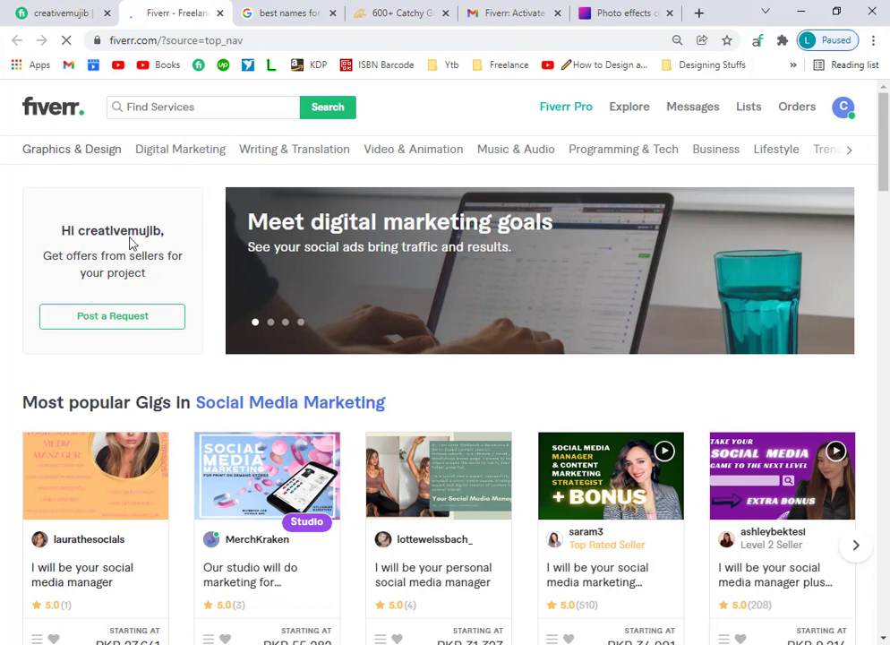
{"action": "left_click", "coordinate": [186, 108]}
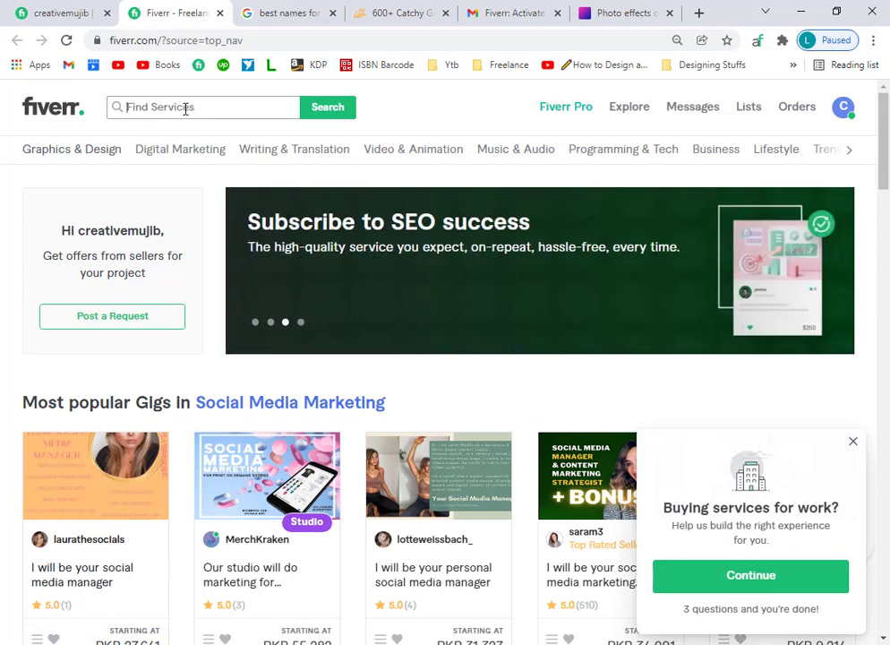
{"action": "type", "text": "social"}
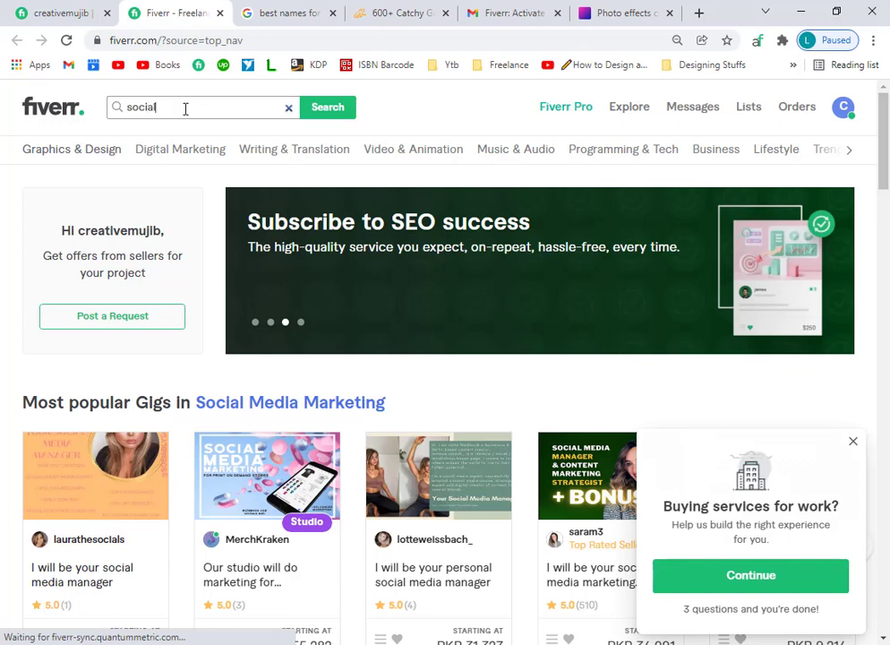
{"action": "type", "text": " me"}
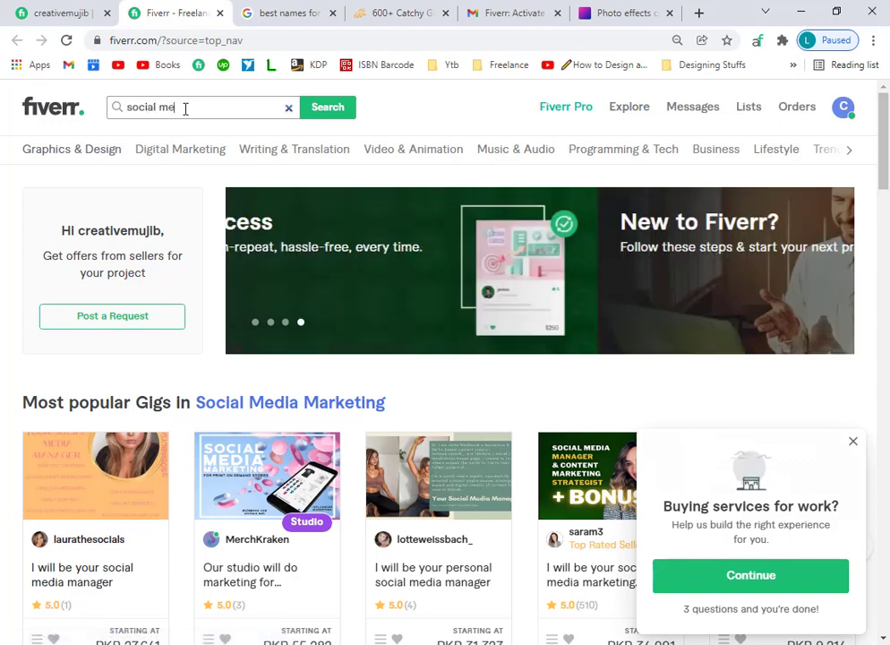
{"action": "type", "text": "dia post design"}
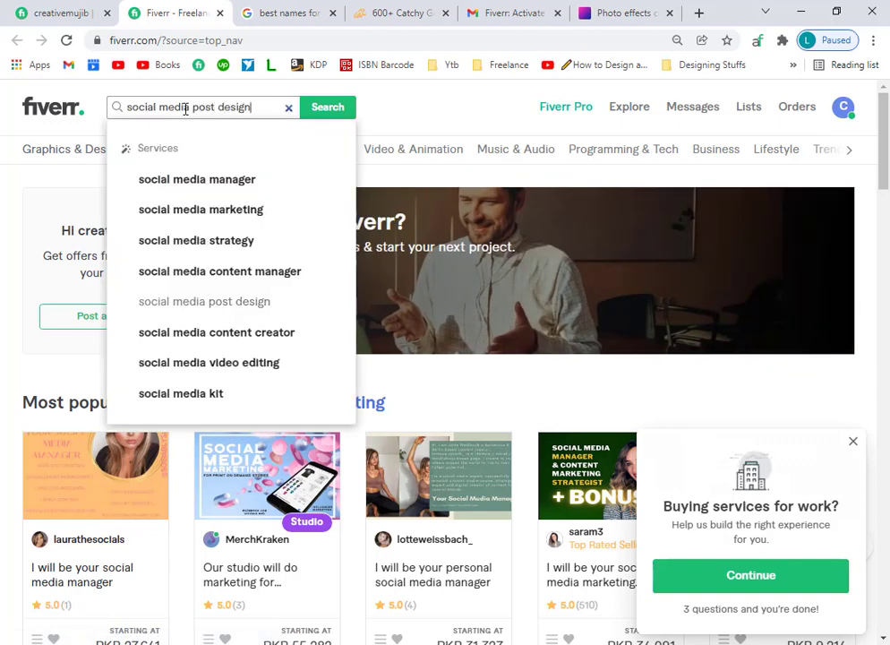
{"action": "key", "text": "Return"}
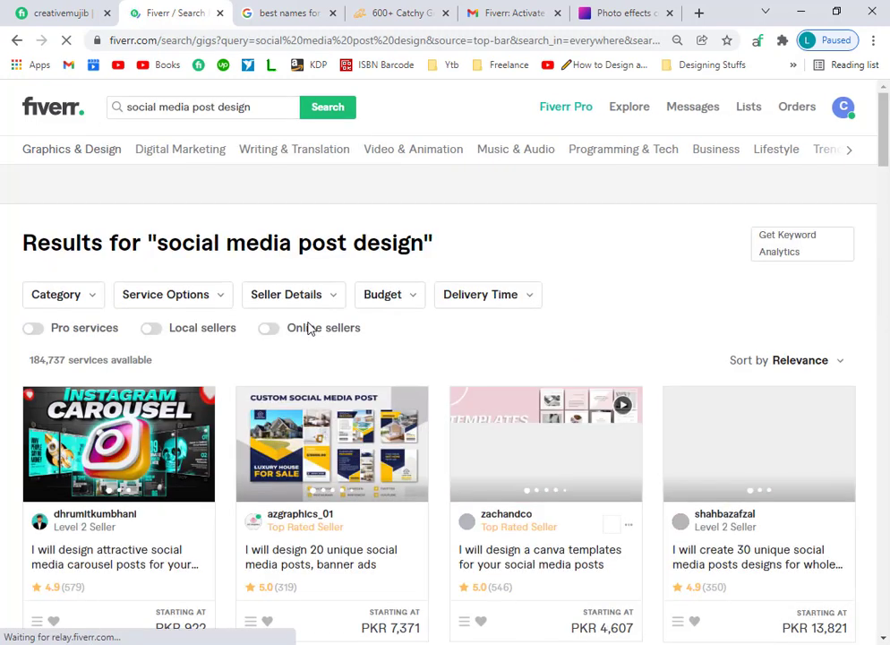
Open the first several result gigs, including the canva templates gig, in new tabs.
{"action": "scroll", "coordinate": [314, 335], "scroll_direction": "down", "scroll_amount": 2}
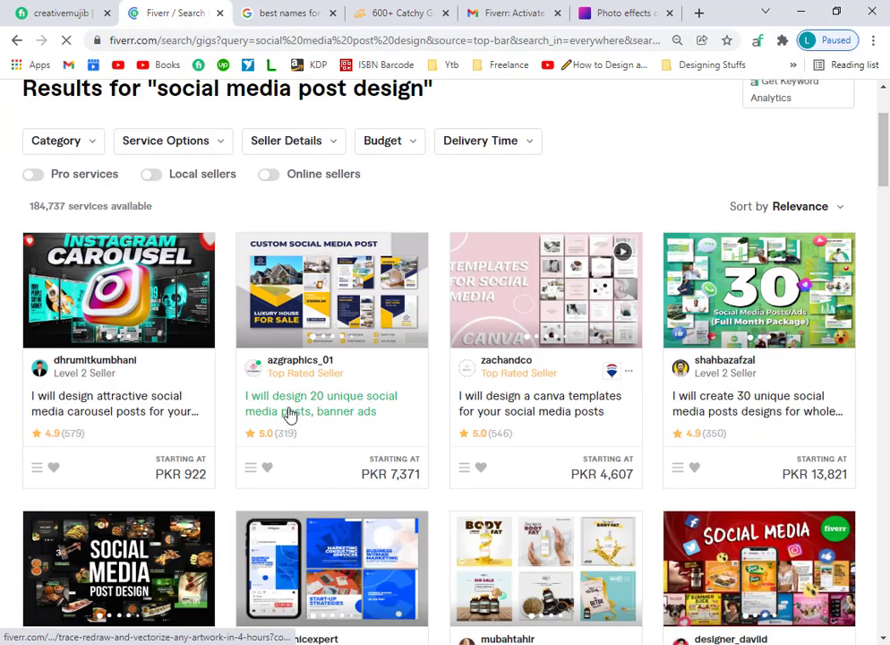
{"action": "right_click", "coordinate": [293, 410]}
{"action": "left_click", "coordinate": [349, 418]}
{"action": "right_click", "coordinate": [508, 408]}
{"action": "left_click", "coordinate": [524, 468]}
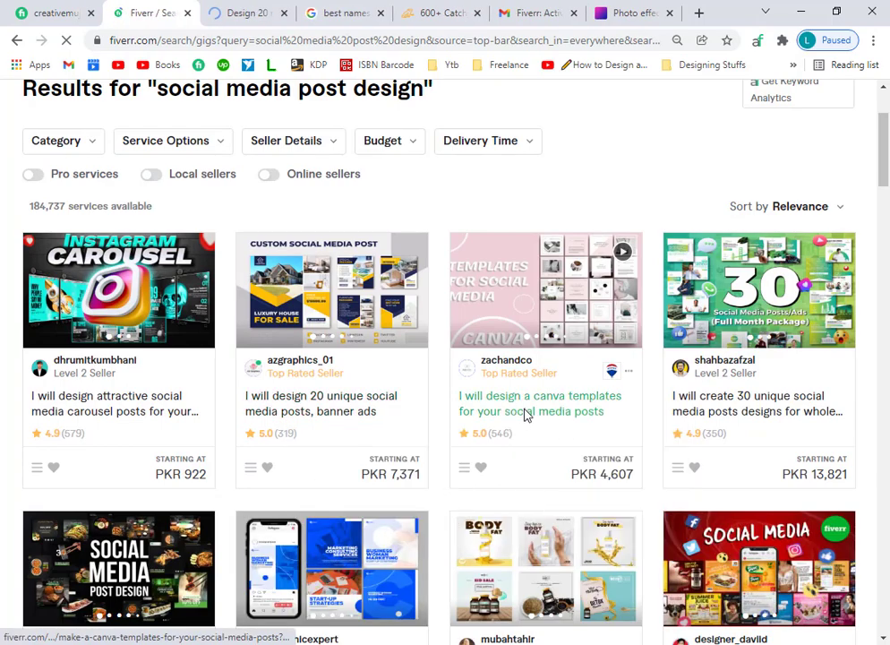
{"action": "scroll", "coordinate": [421, 439], "scroll_direction": "down", "scroll_amount": 3}
{"action": "right_click", "coordinate": [304, 382]}
{"action": "left_click", "coordinate": [340, 386]}
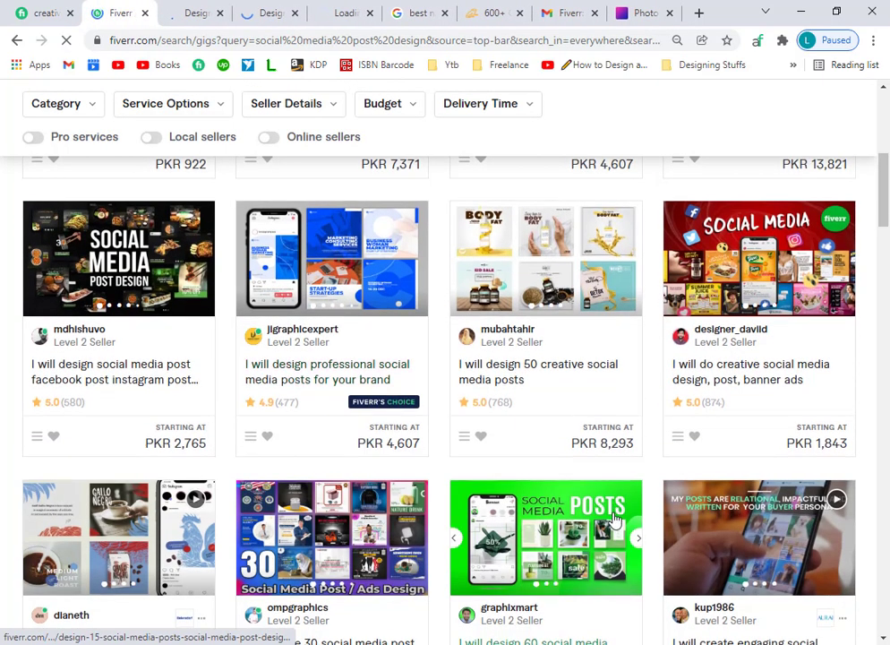
{"action": "scroll", "coordinate": [542, 468], "scroll_direction": "down", "scroll_amount": 5}
{"action": "right_click", "coordinate": [537, 464]}
{"action": "left_click", "coordinate": [551, 470]}
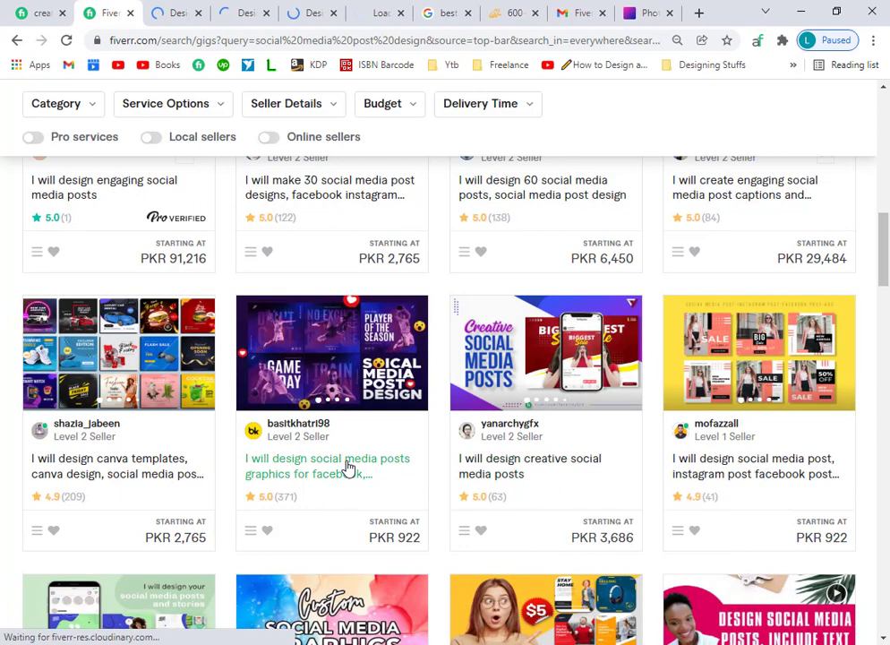
{"action": "right_click", "coordinate": [347, 471]}
{"action": "left_click", "coordinate": [367, 473]}
{"action": "right_click", "coordinate": [163, 472]}
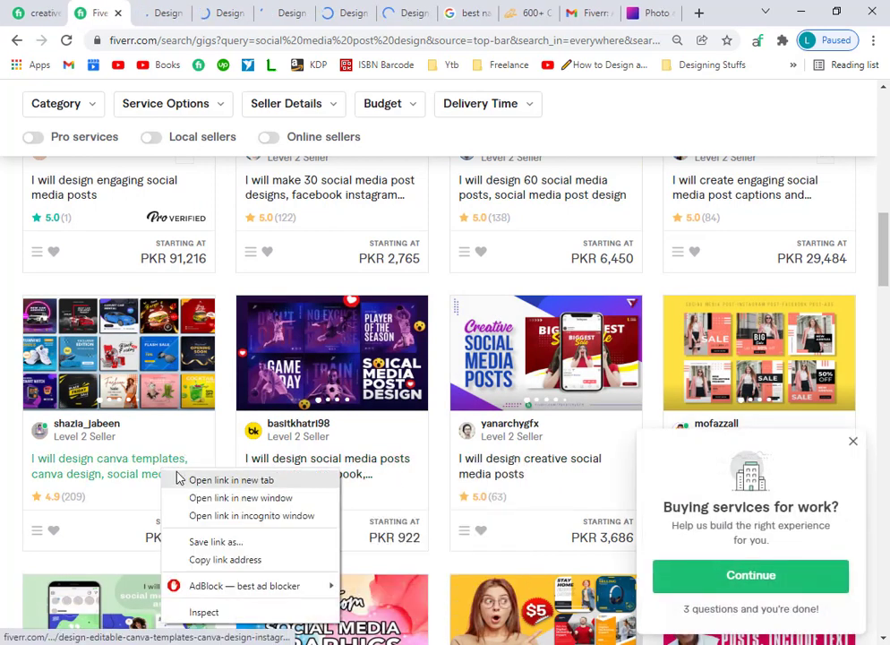
{"action": "left_click", "coordinate": [231, 480]}
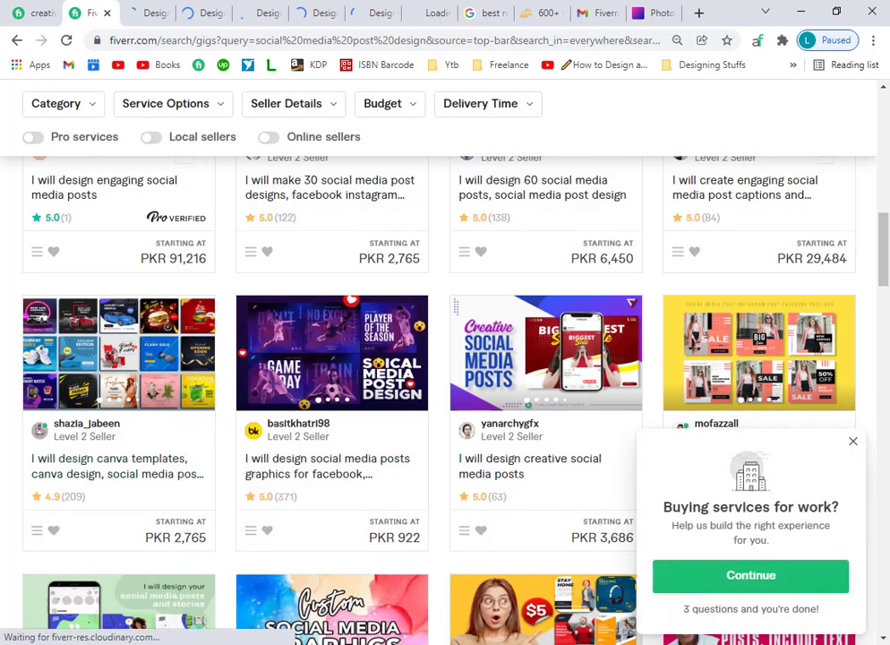
Open the creative design, 50 posts, canva posts and ads, and instagram gigs in new tabs.
{"action": "left_click", "coordinate": [853, 441]}
{"action": "scroll", "coordinate": [344, 546], "scroll_direction": "down", "scroll_amount": 3}
{"action": "scroll", "coordinate": [329, 541], "scroll_direction": "down", "scroll_amount": 3}
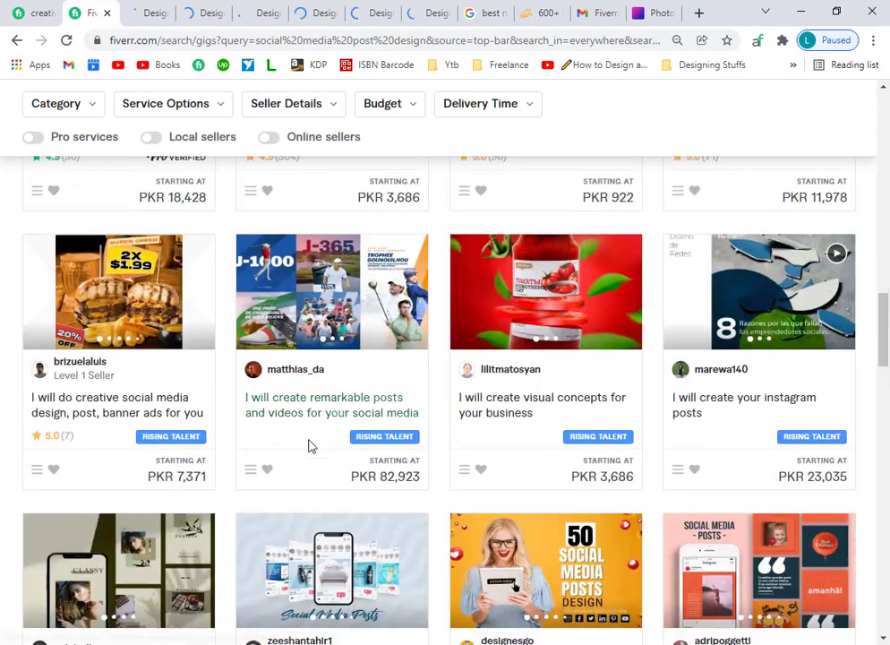
{"action": "right_click", "coordinate": [139, 407]}
{"action": "left_click", "coordinate": [197, 414]}
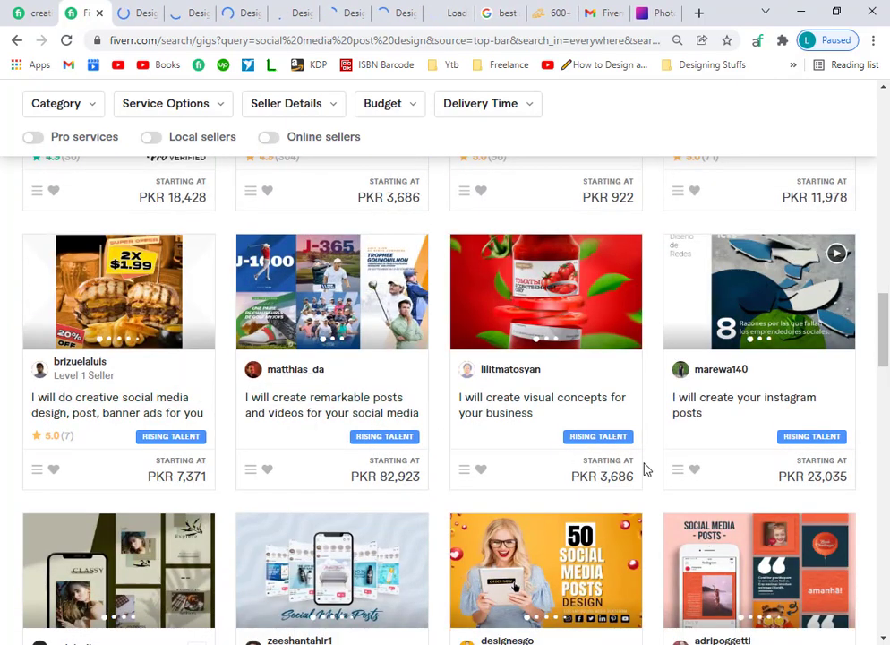
{"action": "scroll", "coordinate": [644, 466], "scroll_direction": "down", "scroll_amount": 3}
{"action": "right_click", "coordinate": [534, 387]}
{"action": "left_click", "coordinate": [551, 391]}
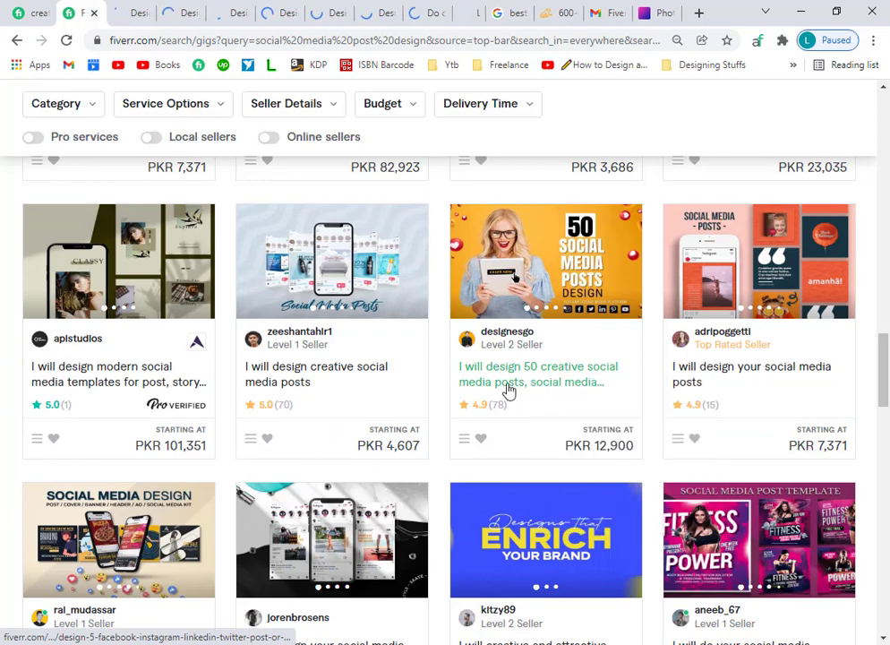
{"action": "scroll", "coordinate": [349, 445], "scroll_direction": "down", "scroll_amount": 2}
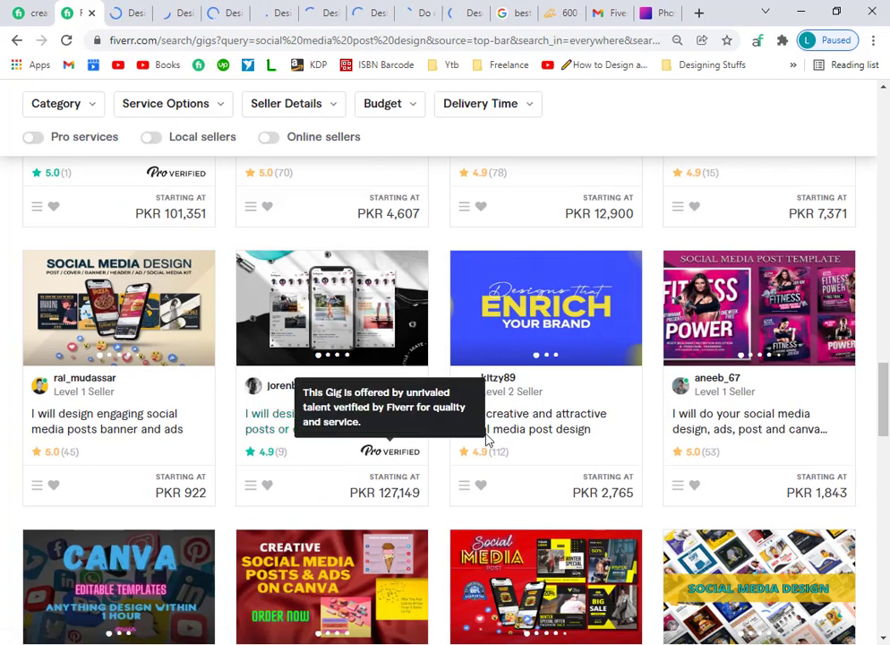
{"action": "right_click", "coordinate": [701, 421]}
{"action": "left_click", "coordinate": [730, 428]}
{"action": "scroll", "coordinate": [52, 440], "scroll_direction": "down", "scroll_amount": 3}
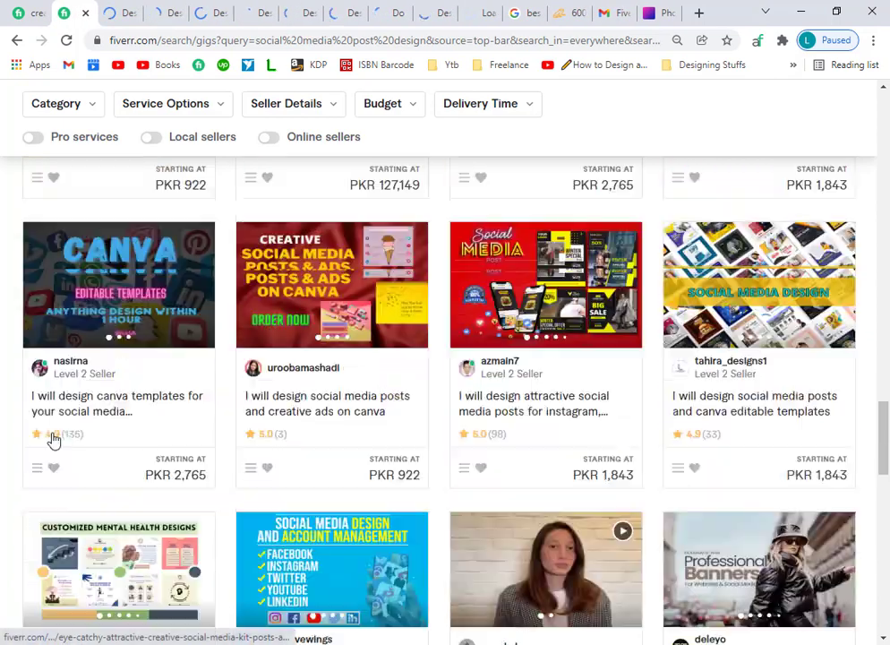
{"action": "right_click", "coordinate": [305, 398]}
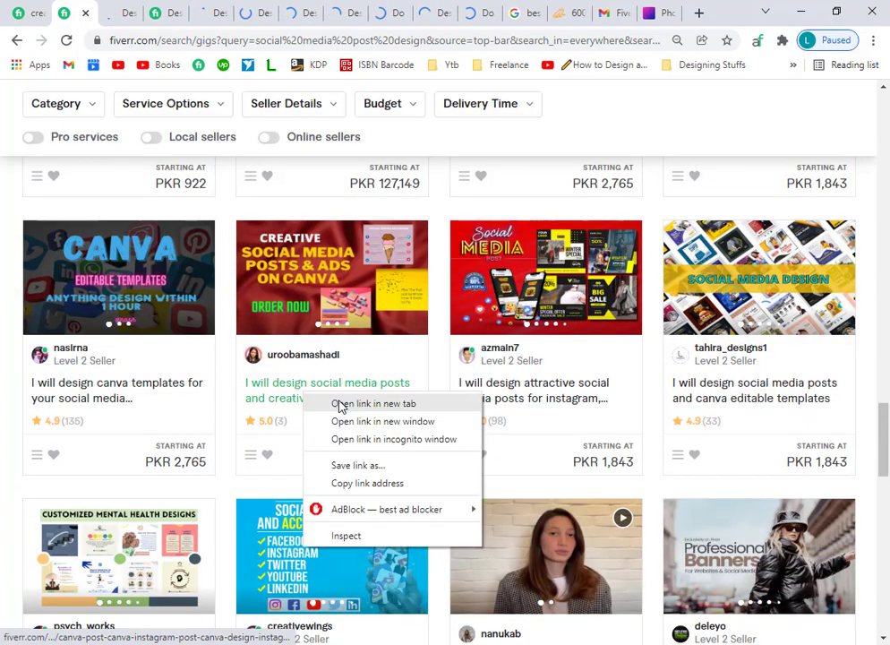
{"action": "left_click", "coordinate": [368, 403]}
{"action": "right_click", "coordinate": [557, 405]}
{"action": "left_click", "coordinate": [616, 406]}
{"action": "scroll", "coordinate": [394, 488], "scroll_direction": "down", "scroll_amount": 3}
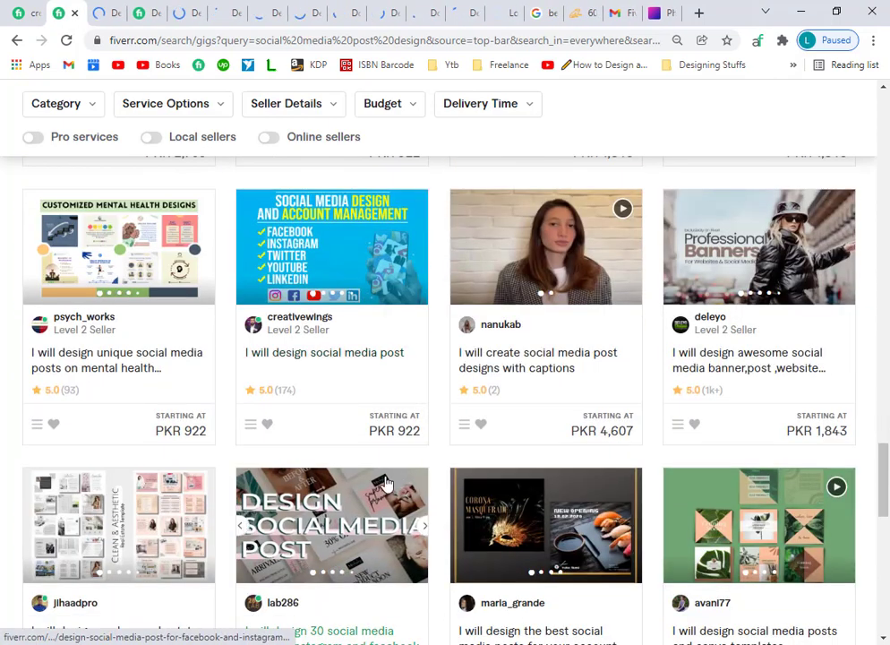
{"action": "key", "text": "ctrl+Tab"}
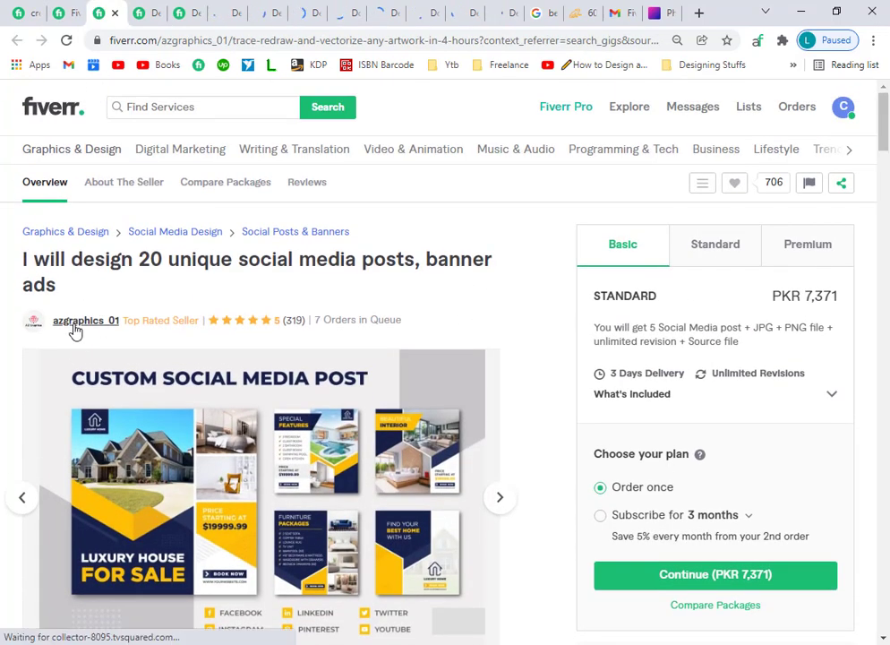
Review the first gig's About The Seller tagline and rating, then close the canva templates tab.
{"action": "left_click", "coordinate": [75, 324]}
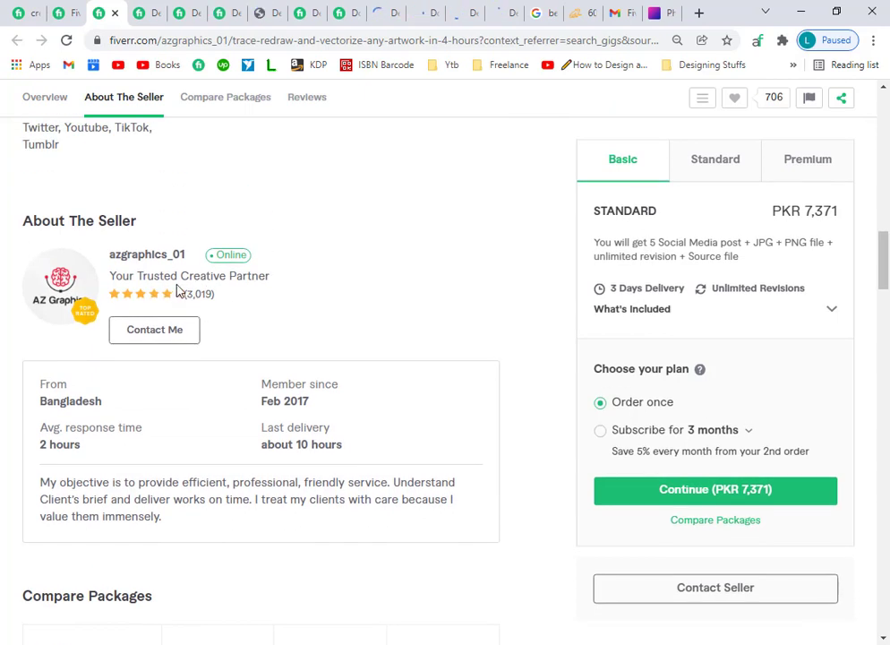
{"action": "left_click_drag", "start_coordinate": [276, 283], "coordinate": [187, 287]}
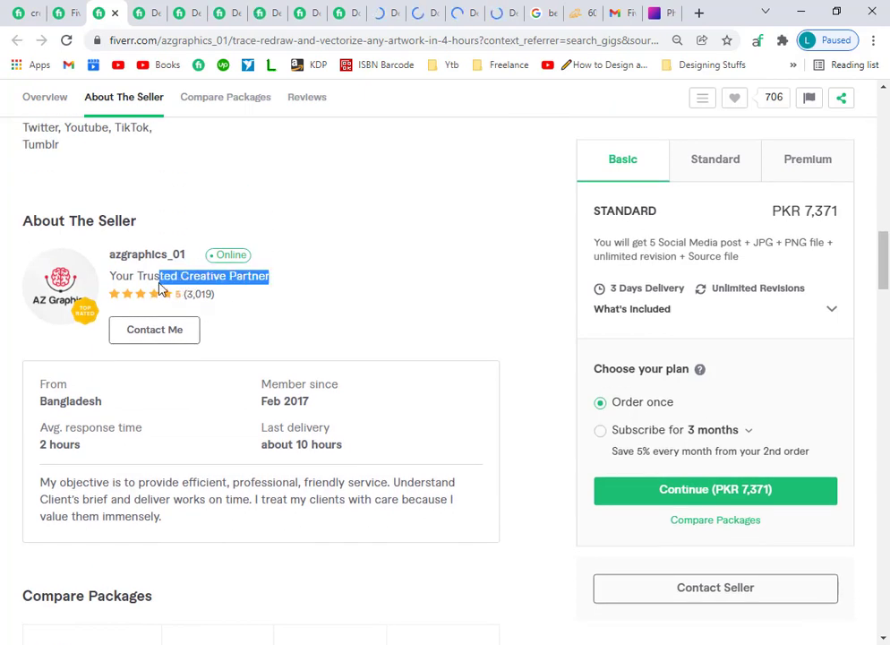
{"action": "left_click", "coordinate": [252, 305]}
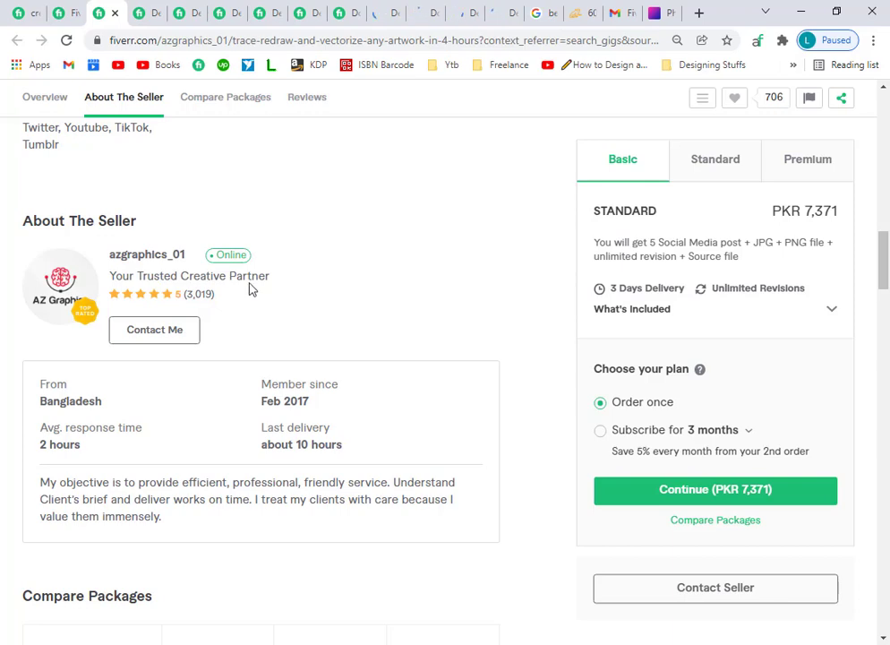
{"action": "left_click_drag", "start_coordinate": [175, 294], "coordinate": [219, 292]}
{"action": "key", "text": "ctrl+Tab"}
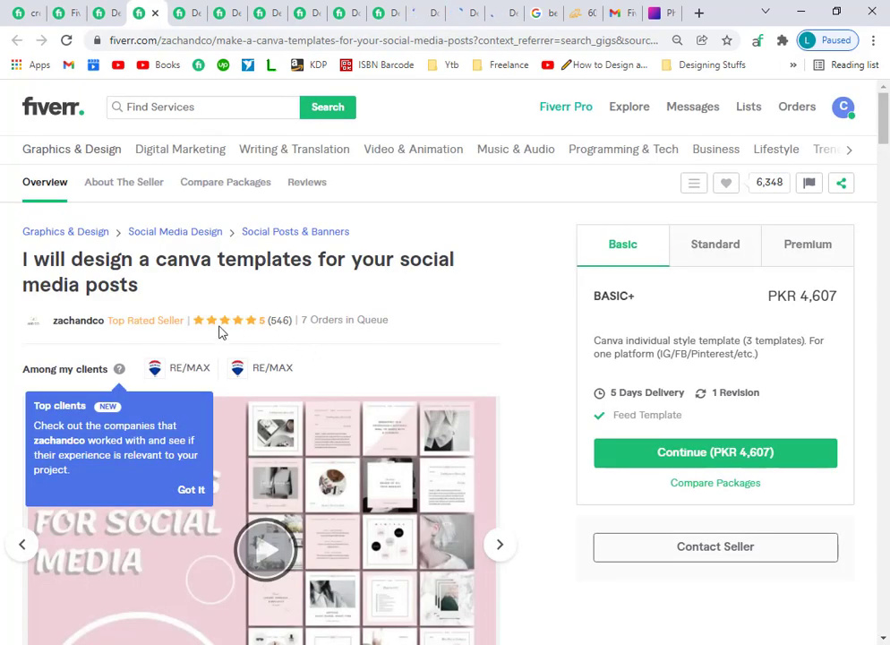
{"action": "scroll", "coordinate": [76, 335], "scroll_direction": "down", "scroll_amount": 15}
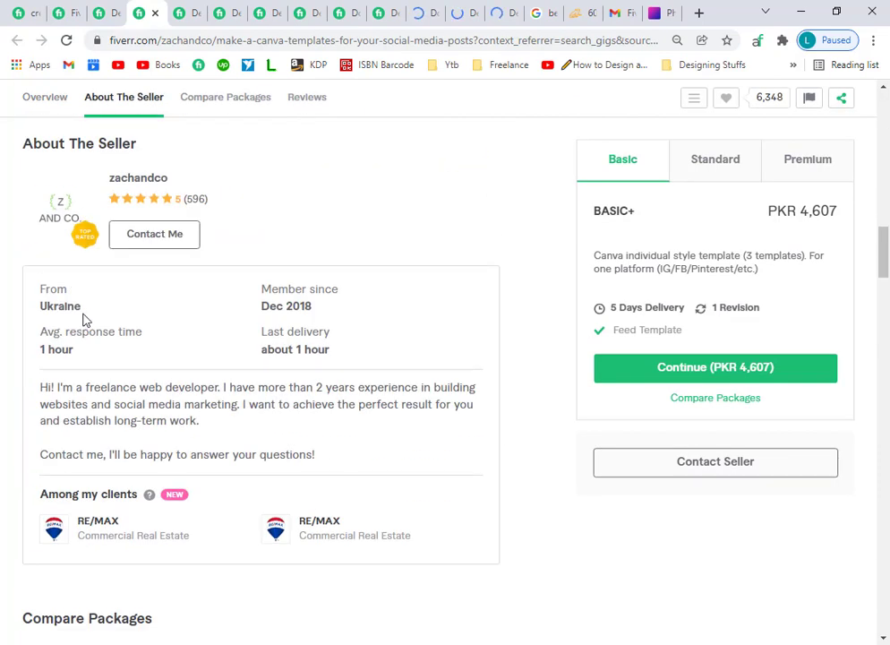
{"action": "scroll", "coordinate": [83, 320], "scroll_direction": "up", "scroll_amount": 5}
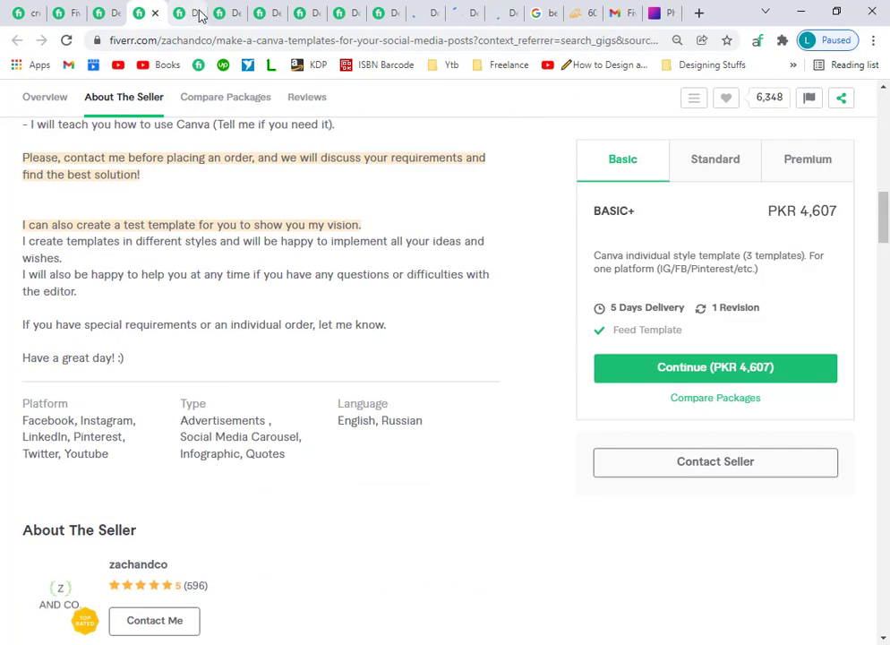
{"action": "left_click", "coordinate": [156, 15]}
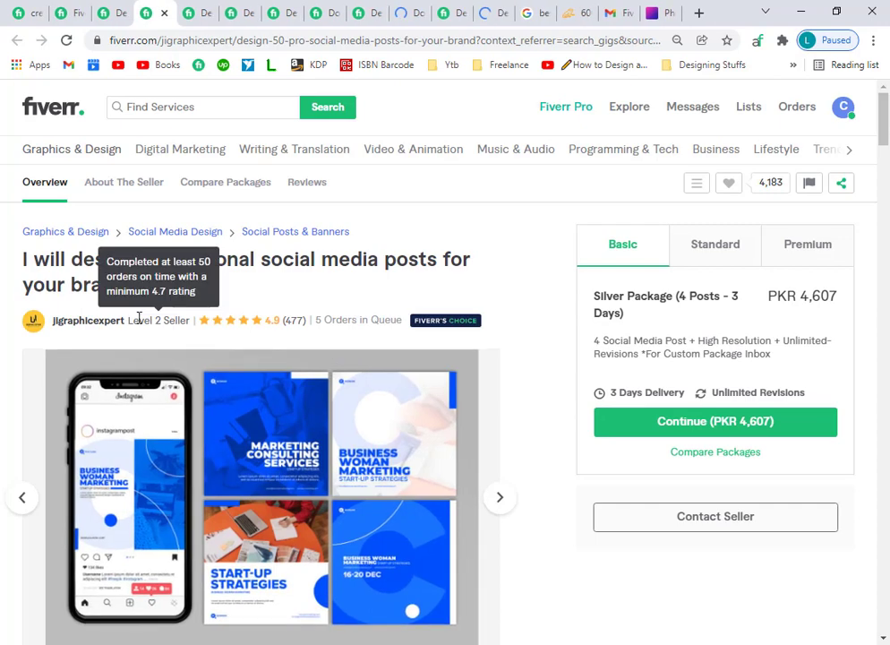
Compare the next gigs' seller taglines, such as 'Bringing ideas to life', closing tabs along the way.
{"action": "left_click", "coordinate": [89, 322]}
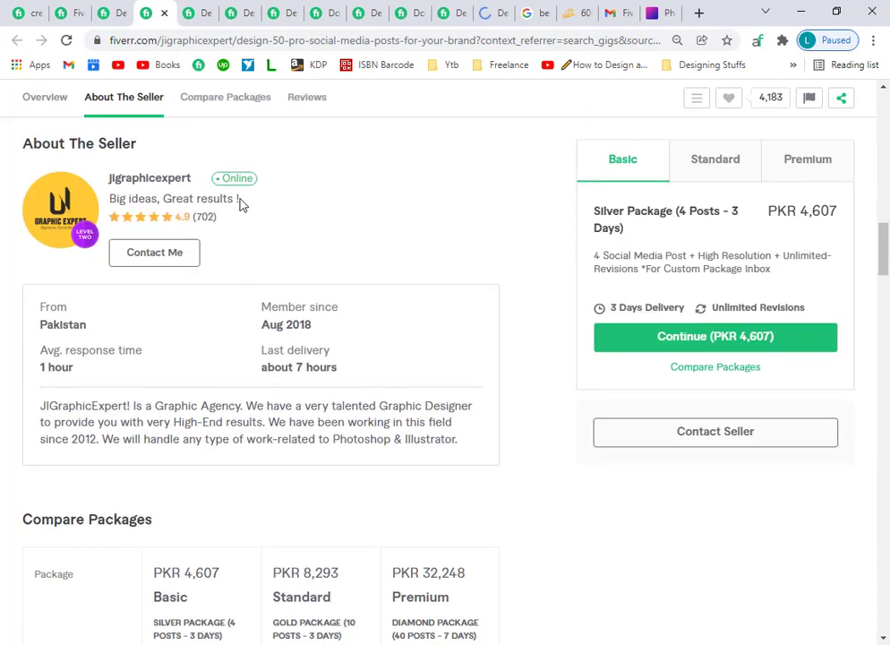
{"action": "left_click_drag", "start_coordinate": [240, 204], "coordinate": [168, 199]}
{"action": "left_click", "coordinate": [196, 12]}
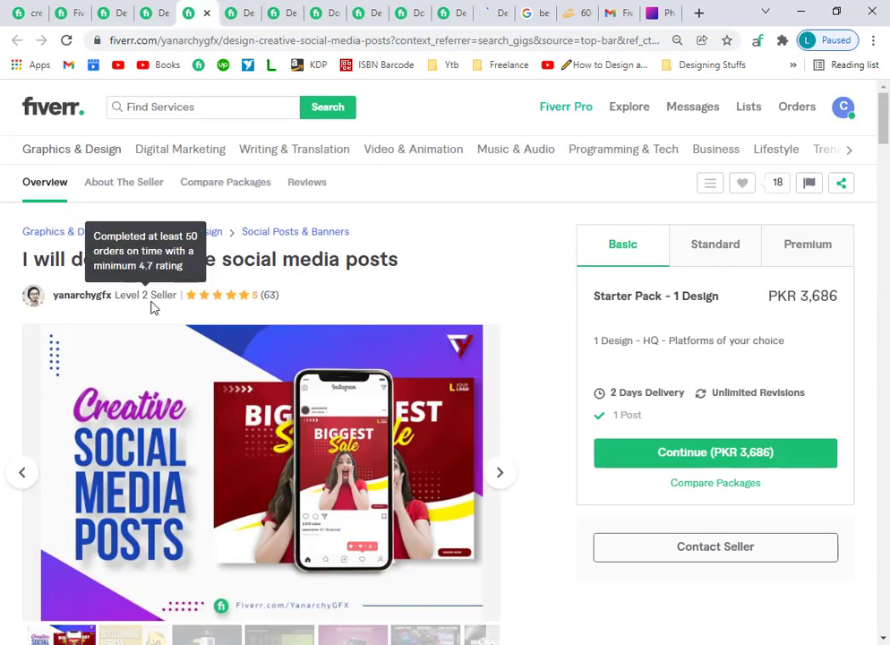
{"action": "left_click", "coordinate": [106, 298]}
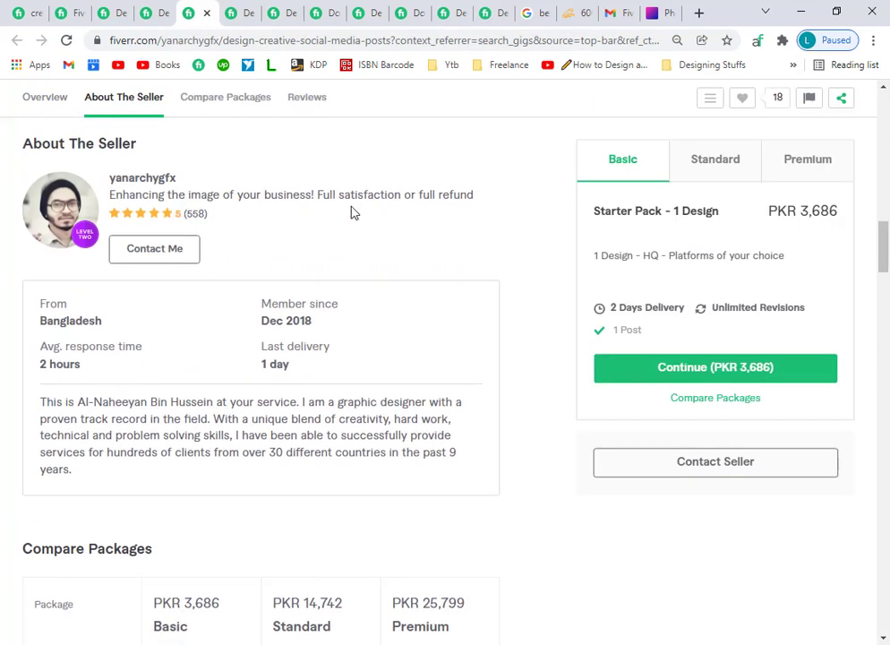
{"action": "left_click", "coordinate": [207, 13]}
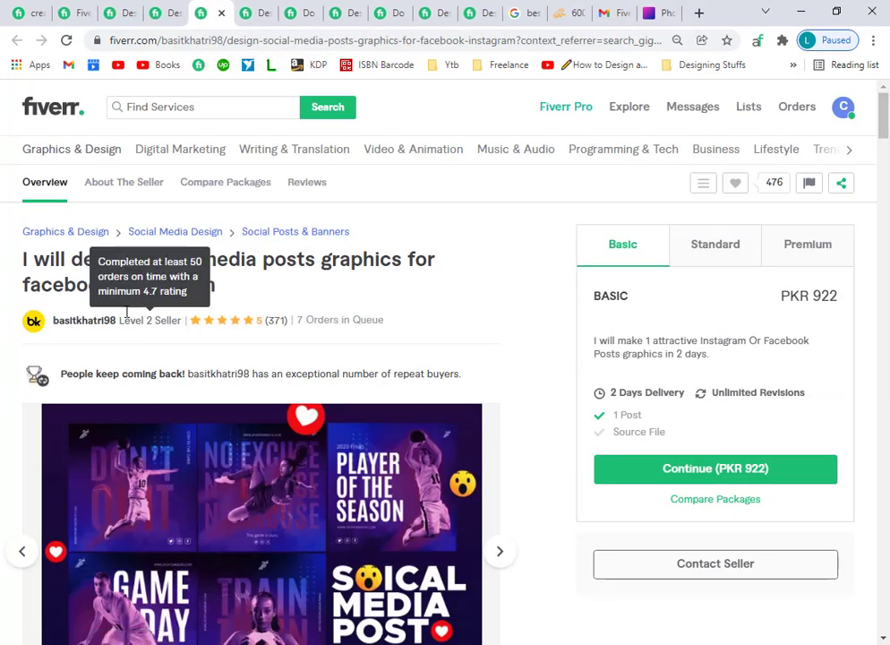
{"action": "left_click", "coordinate": [79, 323]}
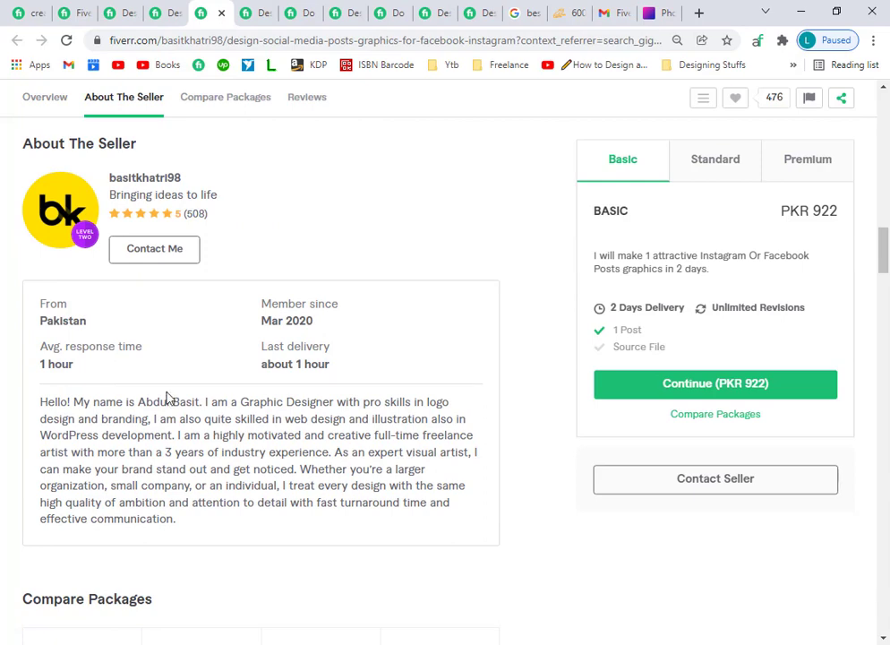
{"action": "scroll", "coordinate": [166, 397], "scroll_direction": "up", "scroll_amount": 3}
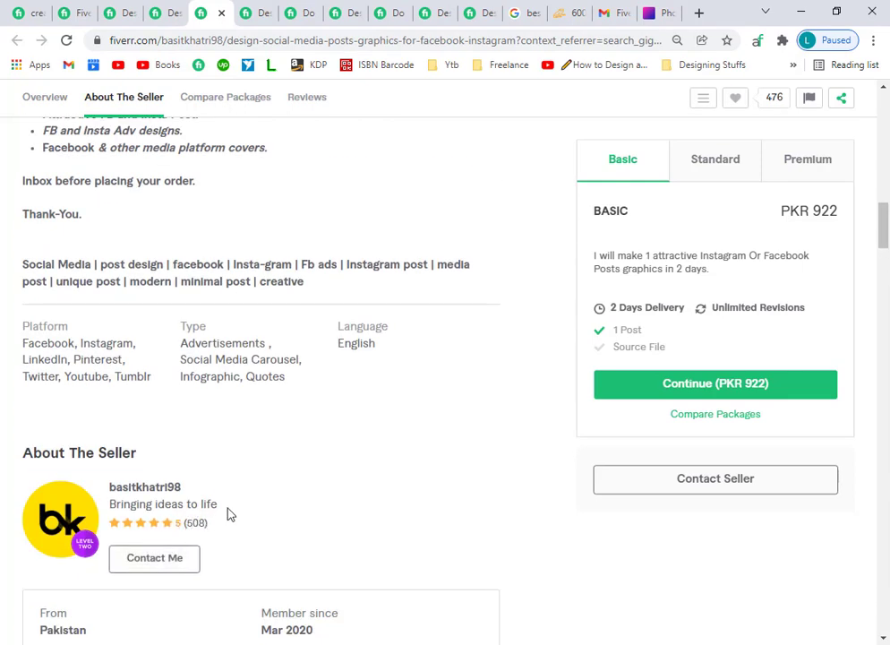
{"action": "left_click_drag", "start_coordinate": [222, 506], "coordinate": [117, 507]}
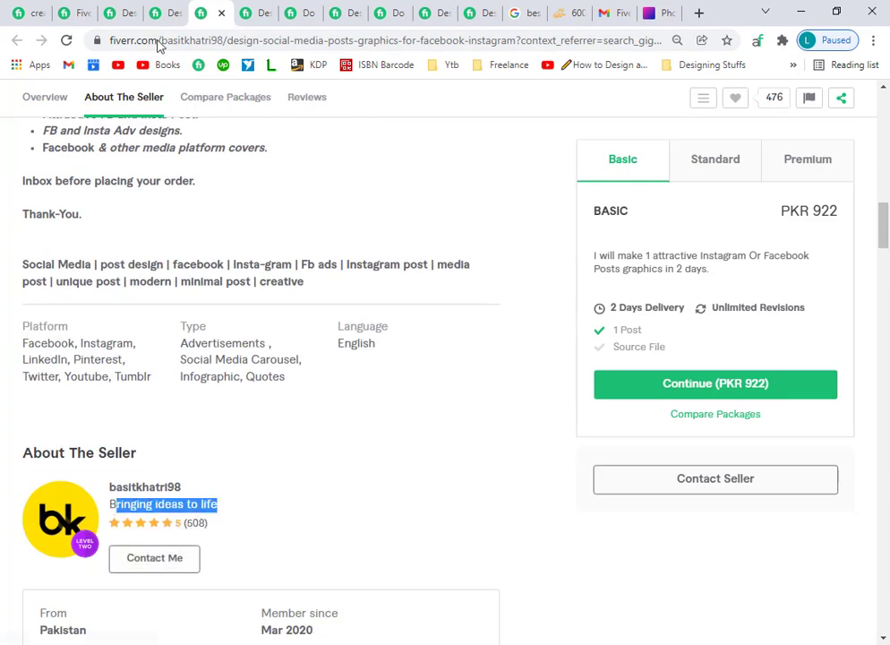
{"action": "left_click", "coordinate": [258, 11]}
{"action": "left_click", "coordinate": [99, 328]}
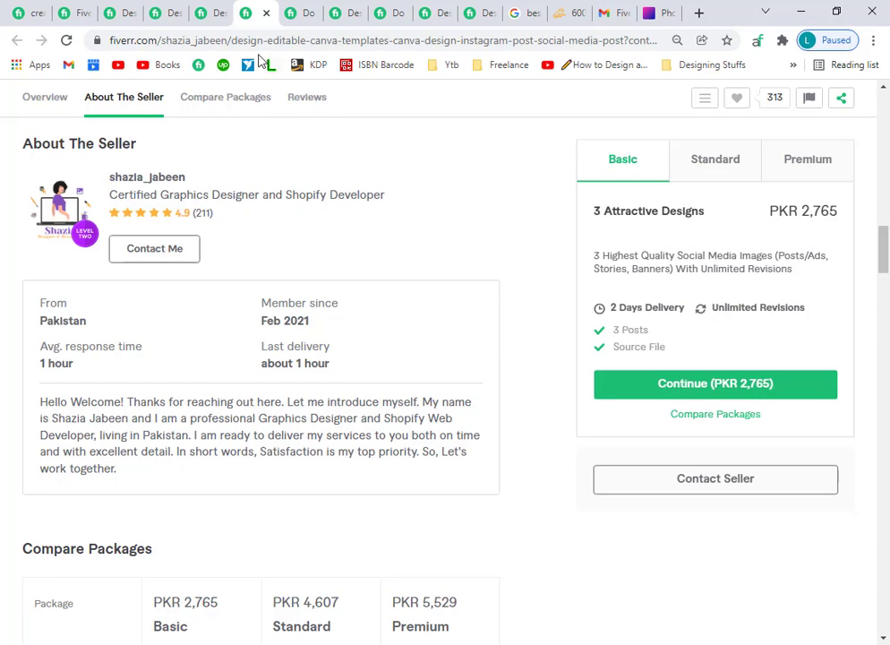
{"action": "left_click", "coordinate": [267, 14]}
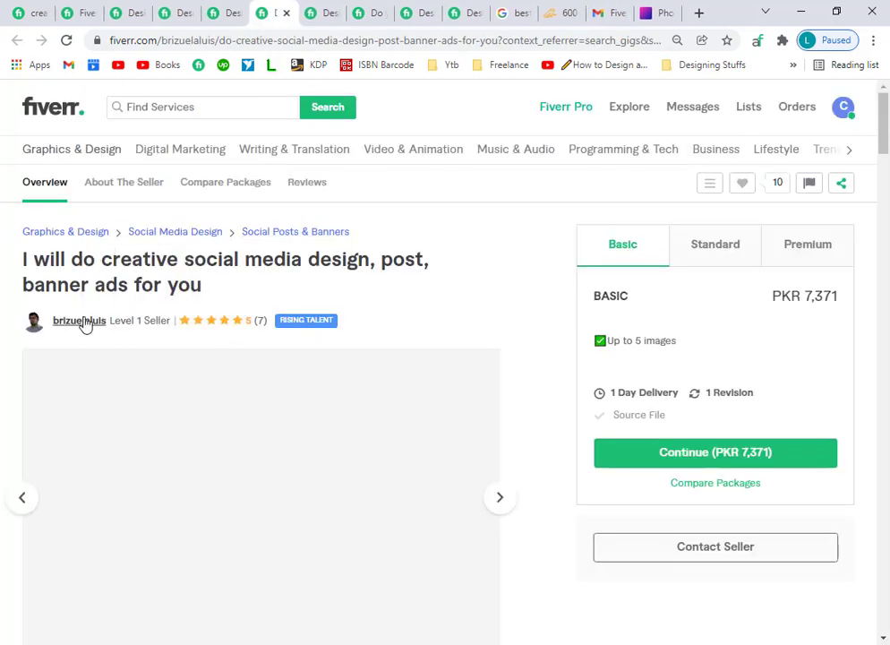
Read the 50 social media posts gig's About The Seller section, then close that tab.
{"action": "left_click", "coordinate": [80, 322]}
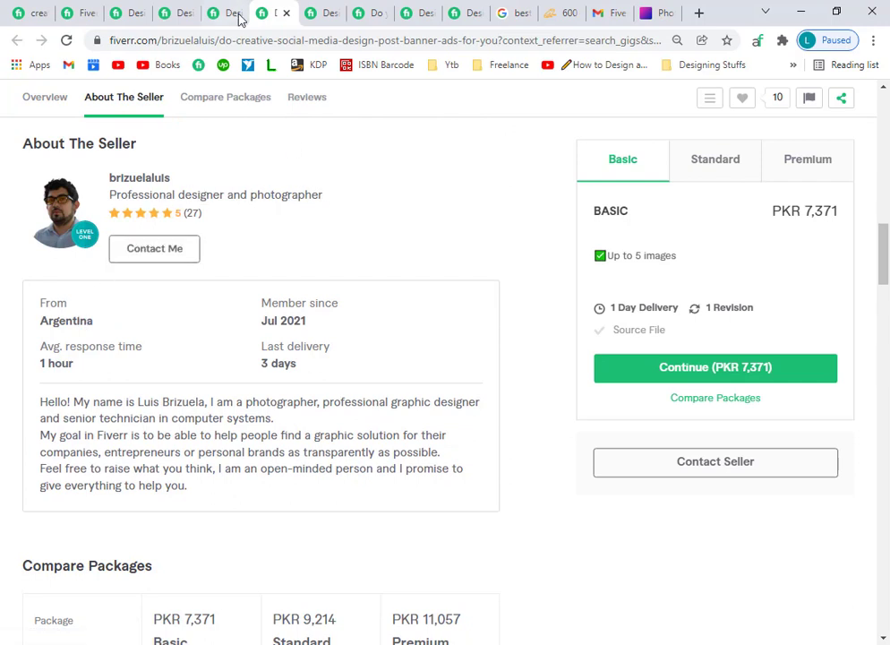
{"action": "scroll", "coordinate": [298, 397], "scroll_direction": "down", "scroll_amount": 1}
{"action": "scroll", "coordinate": [298, 396], "scroll_direction": "down", "scroll_amount": 2}
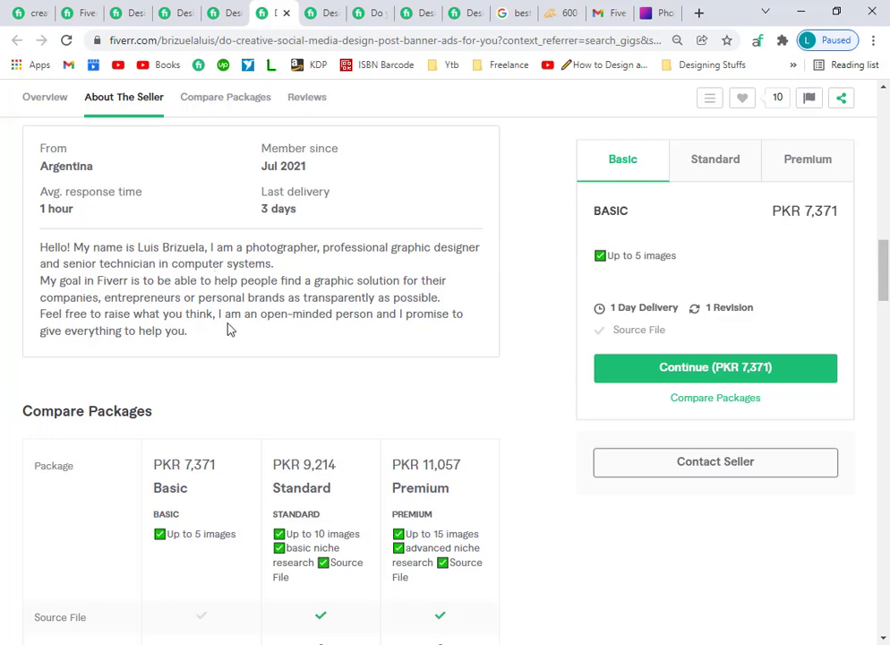
{"action": "left_click", "coordinate": [323, 12]}
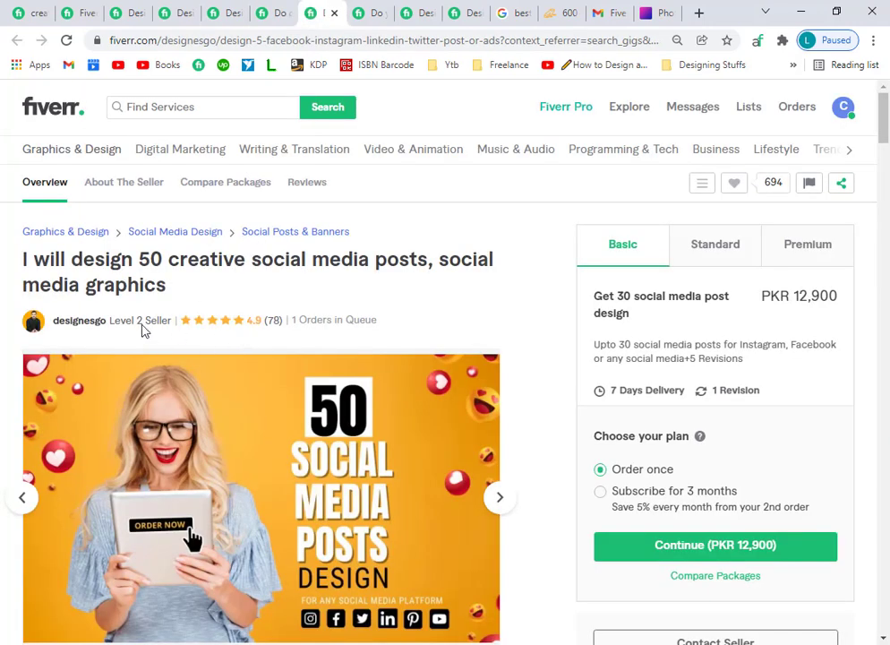
{"action": "left_click", "coordinate": [67, 324]}
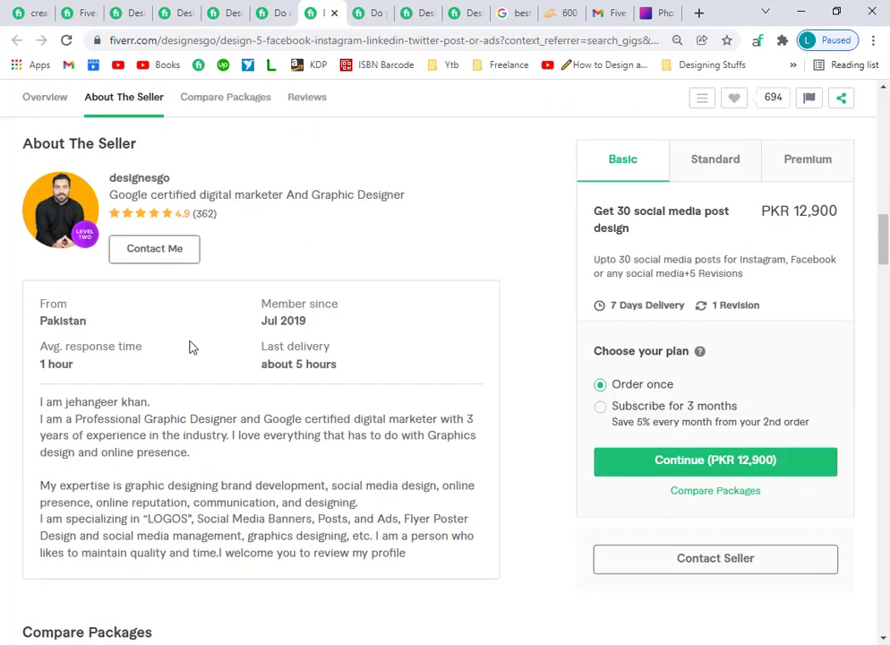
{"action": "scroll", "coordinate": [189, 348], "scroll_direction": "up", "scroll_amount": 5}
{"action": "scroll", "coordinate": [189, 256], "scroll_direction": "up", "scroll_amount": 2}
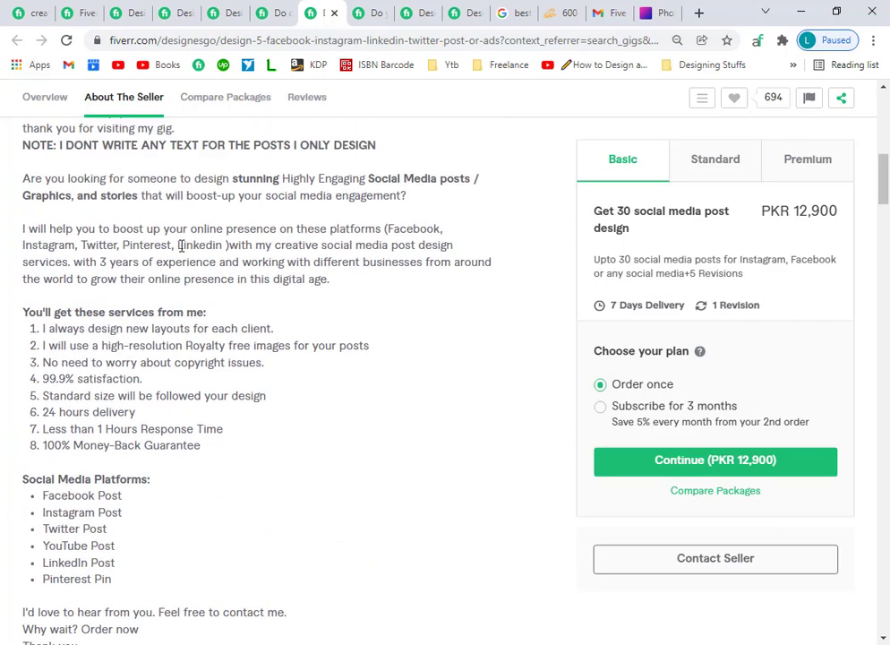
{"action": "scroll", "coordinate": [182, 245], "scroll_direction": "up", "scroll_amount": 8}
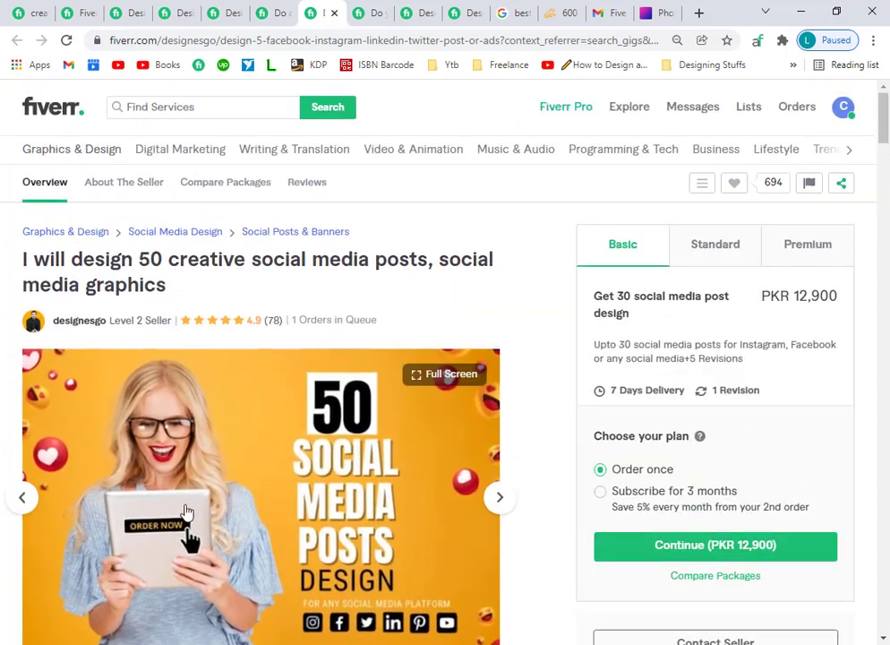
{"action": "scroll", "coordinate": [185, 509], "scroll_direction": "down", "scroll_amount": 15}
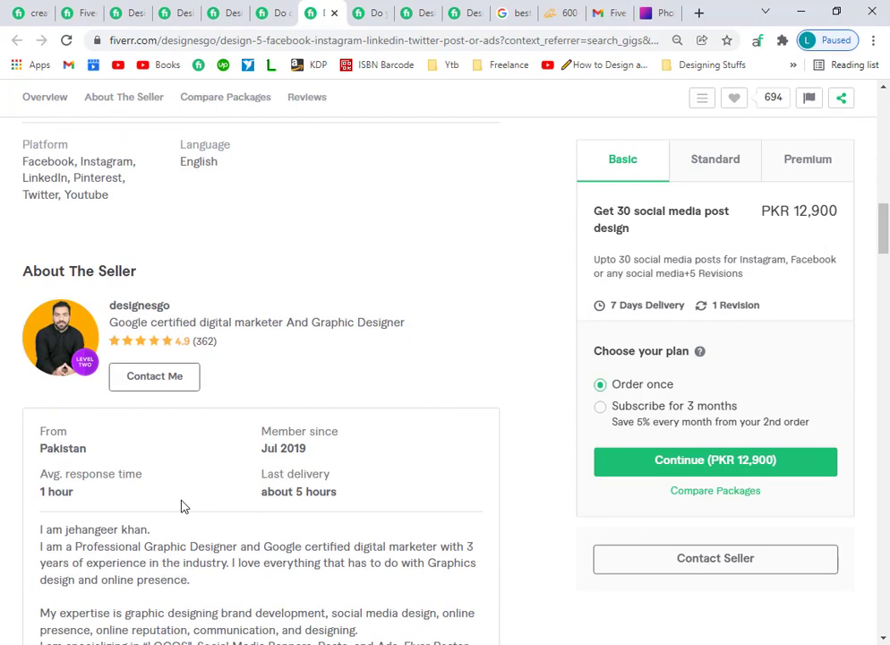
{"action": "scroll", "coordinate": [180, 501], "scroll_direction": "down", "scroll_amount": 3}
{"action": "scroll", "coordinate": [224, 296], "scroll_direction": "up", "scroll_amount": 2}
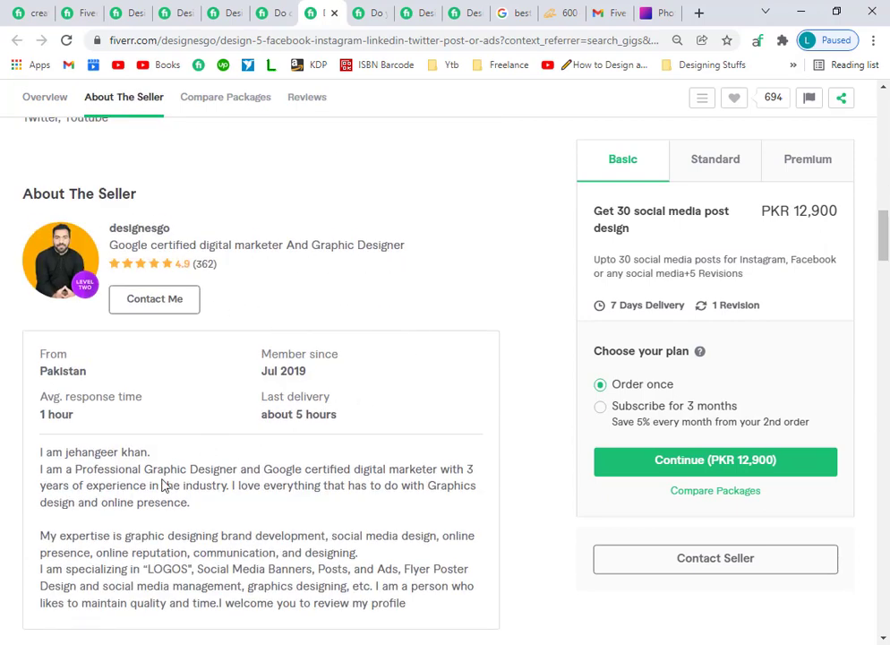
{"action": "scroll", "coordinate": [163, 486], "scroll_direction": "down", "scroll_amount": 1}
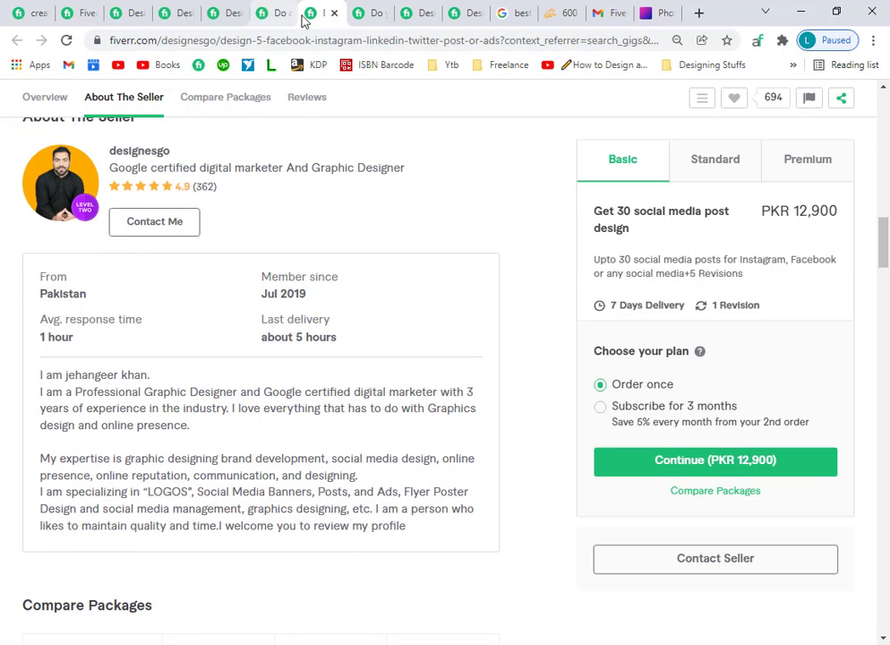
{"action": "left_click", "coordinate": [334, 13]}
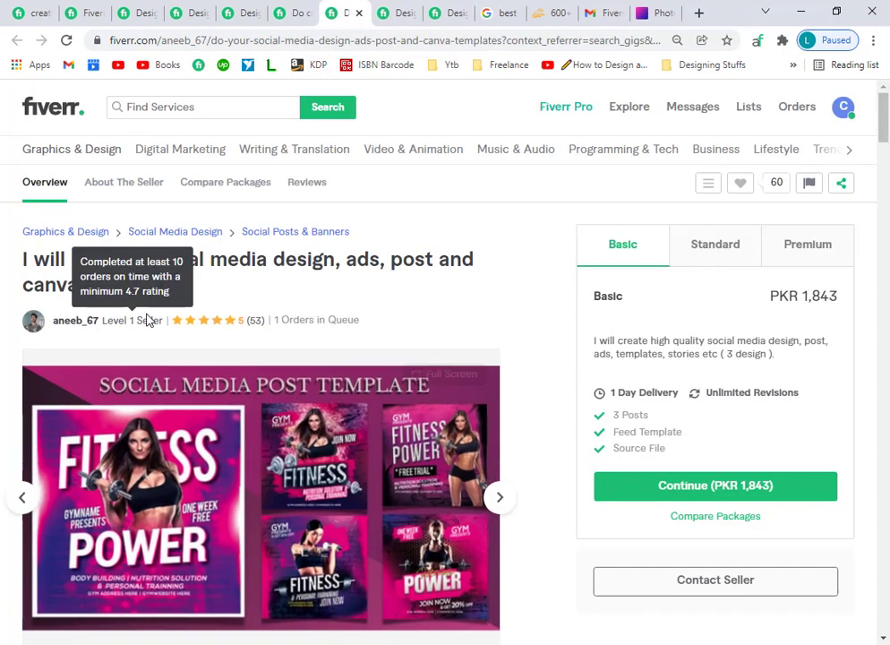
Select and copy a seller's whole About paragraph.
{"action": "left_click", "coordinate": [73, 320]}
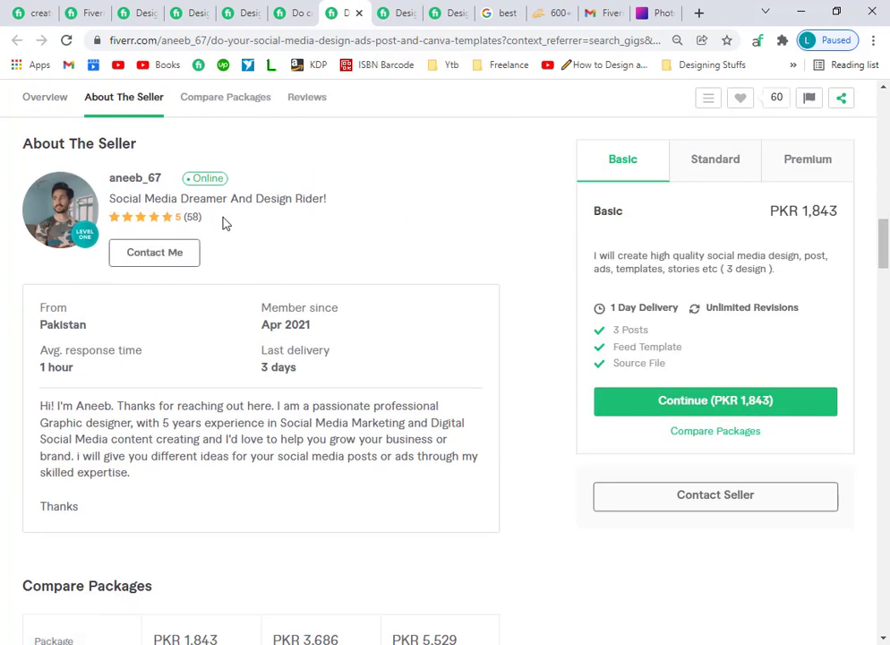
{"action": "scroll", "coordinate": [246, 453], "scroll_direction": "down", "scroll_amount": 3}
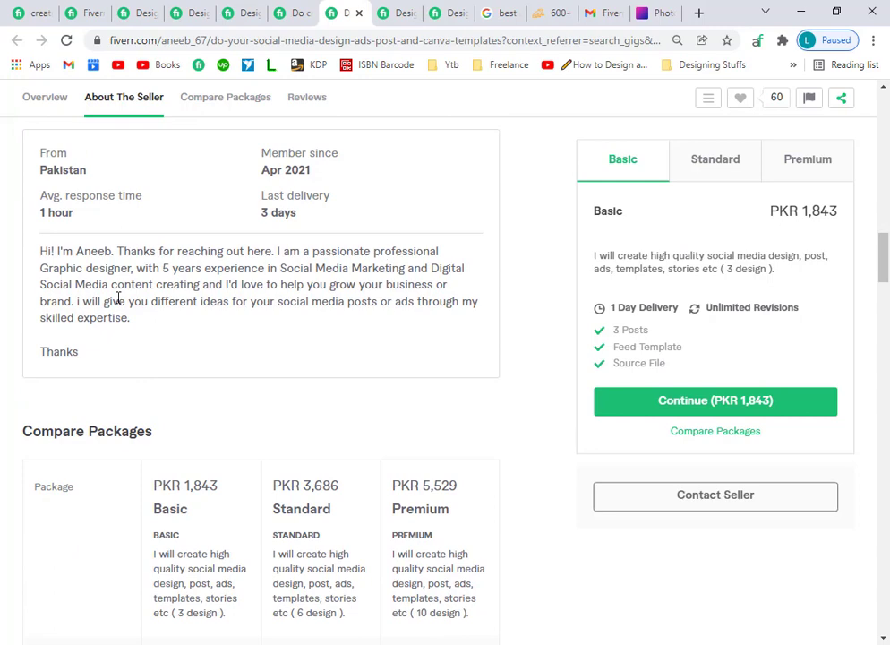
{"action": "left_click_drag", "start_coordinate": [85, 364], "coordinate": [65, 252]}
{"action": "right_click", "coordinate": [87, 254]}
{"action": "left_click", "coordinate": [120, 263]}
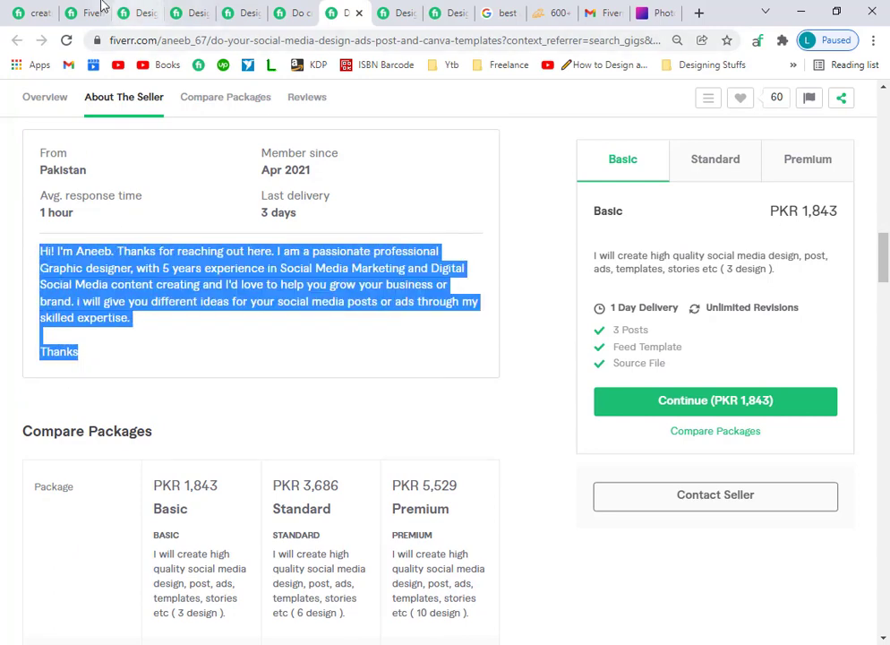
Paste the copied About text into the profile Description.
{"action": "left_click", "coordinate": [25, 12]}
{"action": "scroll", "coordinate": [234, 434], "scroll_direction": "down", "scroll_amount": 8}
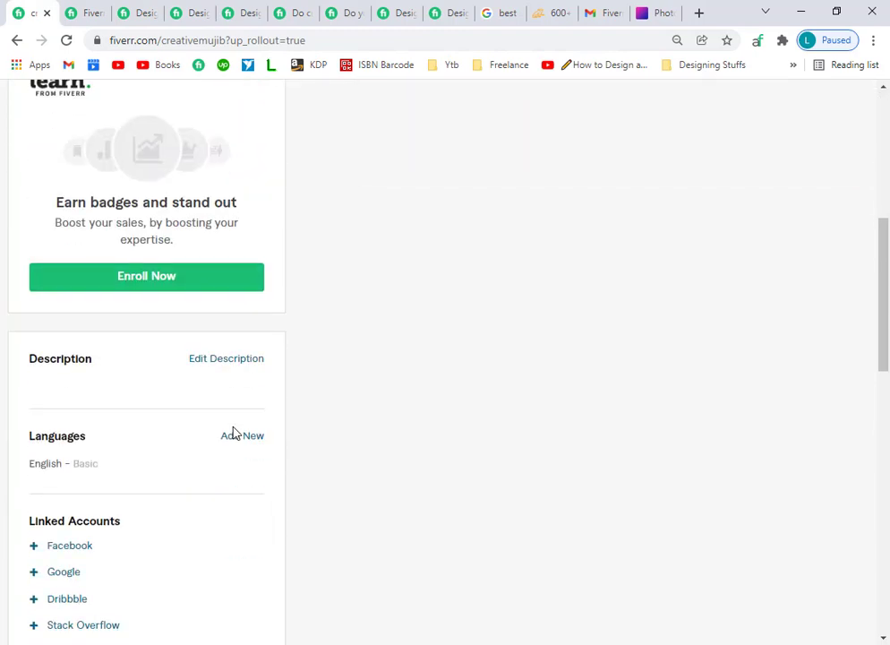
{"action": "scroll", "coordinate": [201, 240], "scroll_direction": "up", "scroll_amount": 1}
{"action": "left_click", "coordinate": [214, 204]}
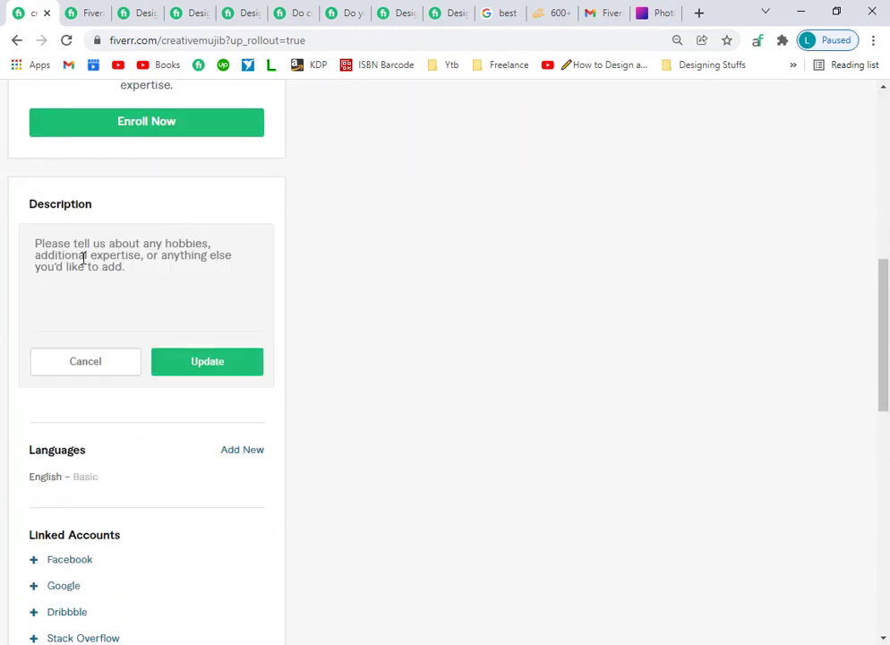
{"action": "key", "text": "ctrl+v"}
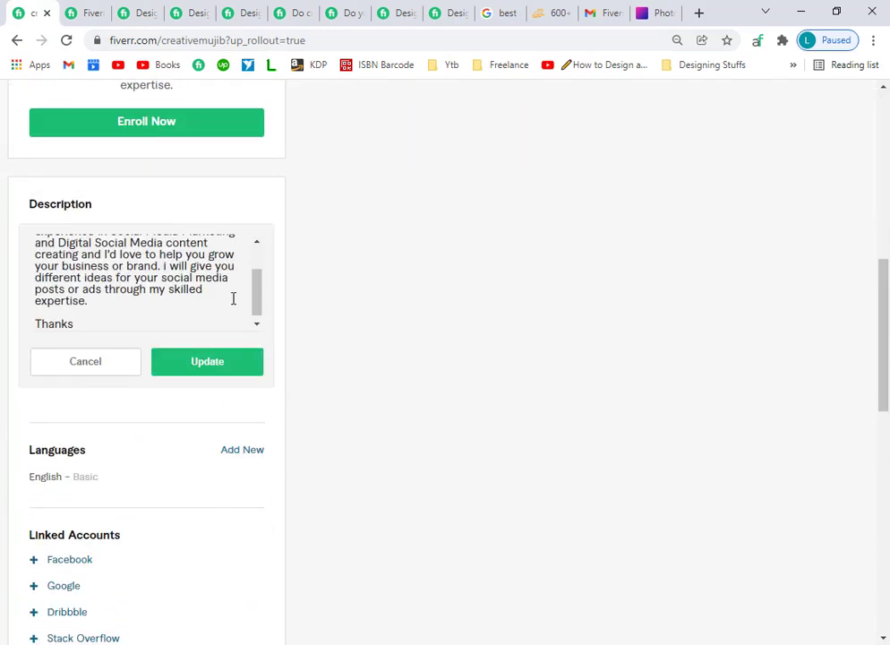
Replace the other seller's name with the user's own name and adjust the years to 3.
{"action": "scroll", "coordinate": [290, 302], "scroll_direction": "up", "scroll_amount": 2}
{"action": "left_click_drag", "start_coordinate": [256, 449], "coordinate": [253, 410]}
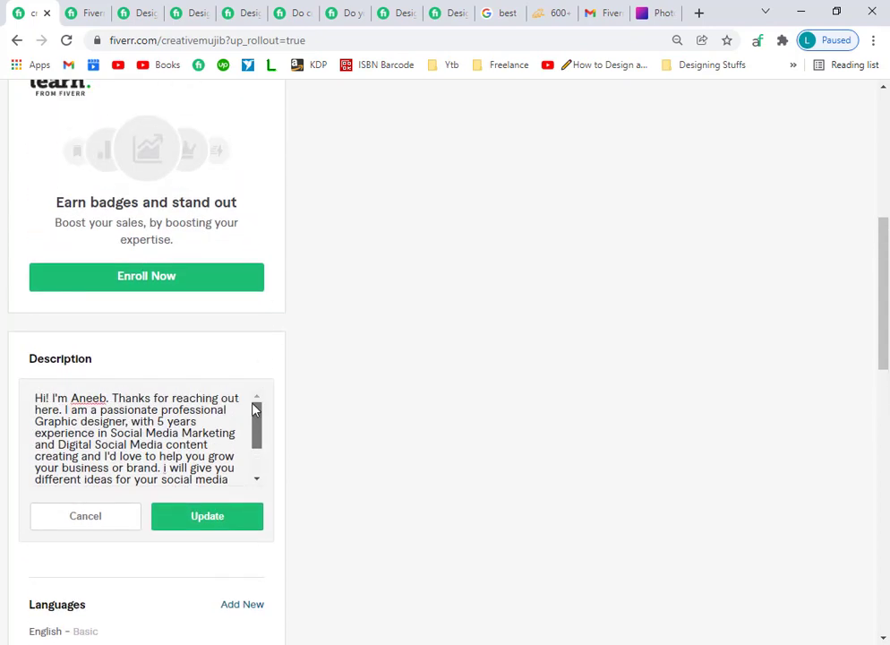
{"action": "left_click_drag", "start_coordinate": [105, 397], "coordinate": [79, 398]}
{"action": "type", "text": "Mujib"}
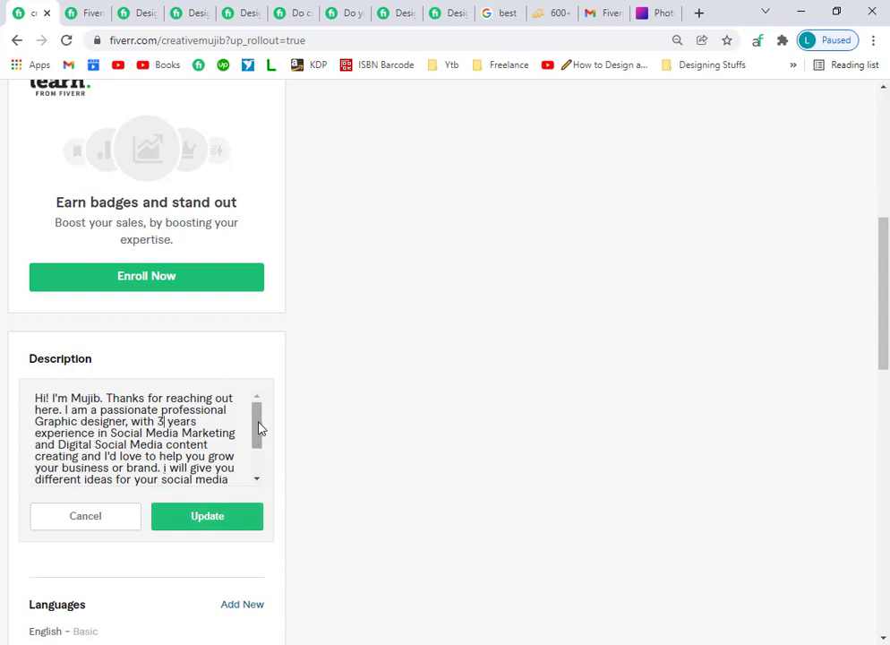
{"action": "left_click_drag", "start_coordinate": [258, 427], "coordinate": [260, 438]}
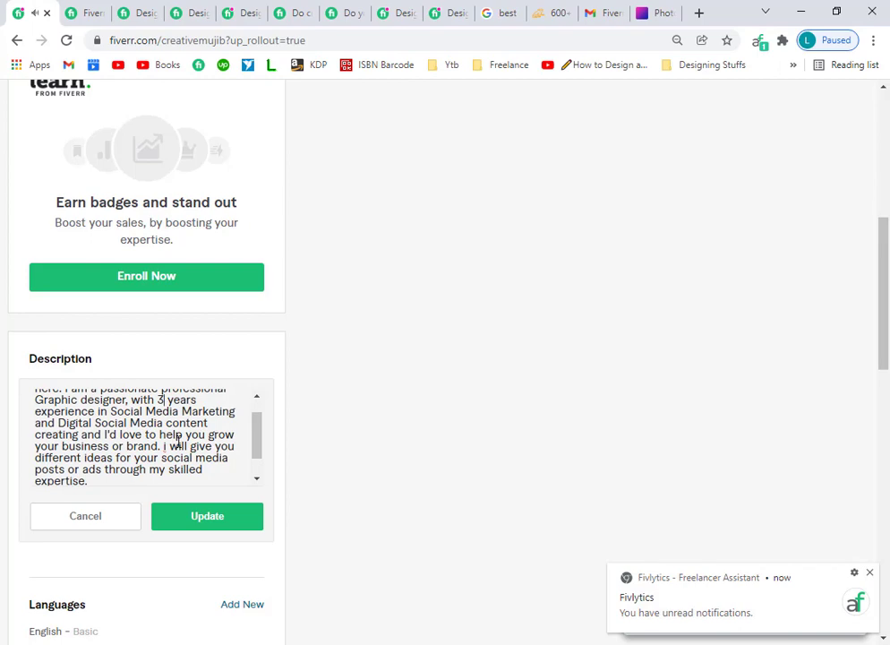
{"action": "left_click", "coordinate": [253, 11]}
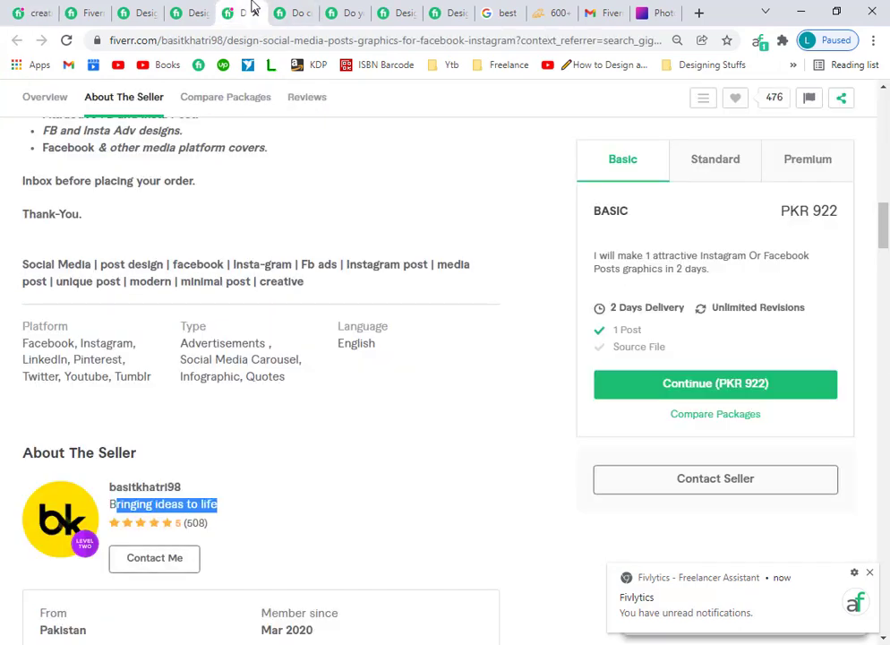
{"action": "left_click", "coordinate": [38, 11]}
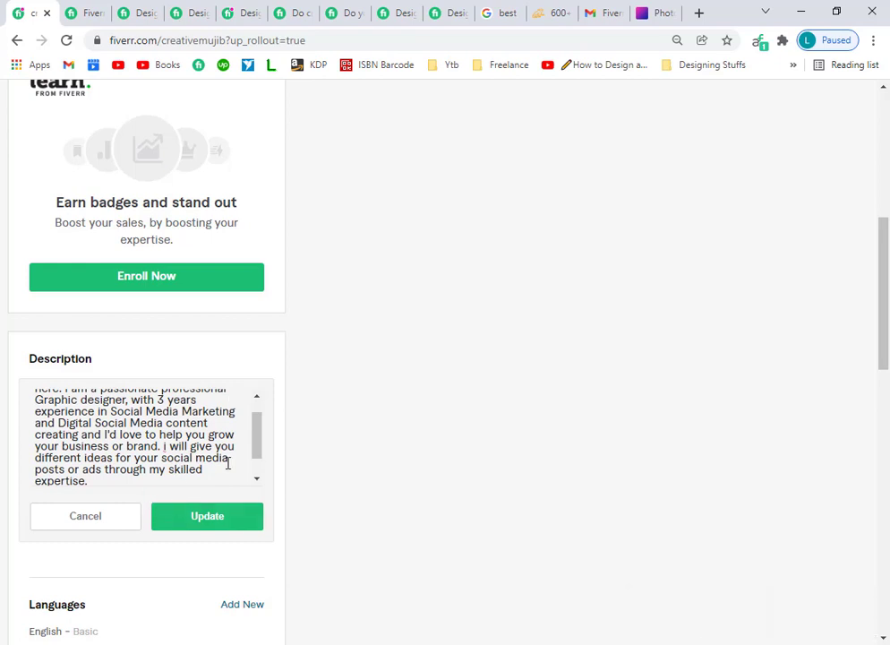
{"action": "mouse_move", "coordinate": [257, 432]}
{"action": "left_mouse_down"}
{"action": "mouse_move", "coordinate": [257, 450]}
{"action": "mouse_move", "coordinate": [255, 412]}
{"action": "mouse_move", "coordinate": [249, 434]}
{"action": "left_mouse_up"}
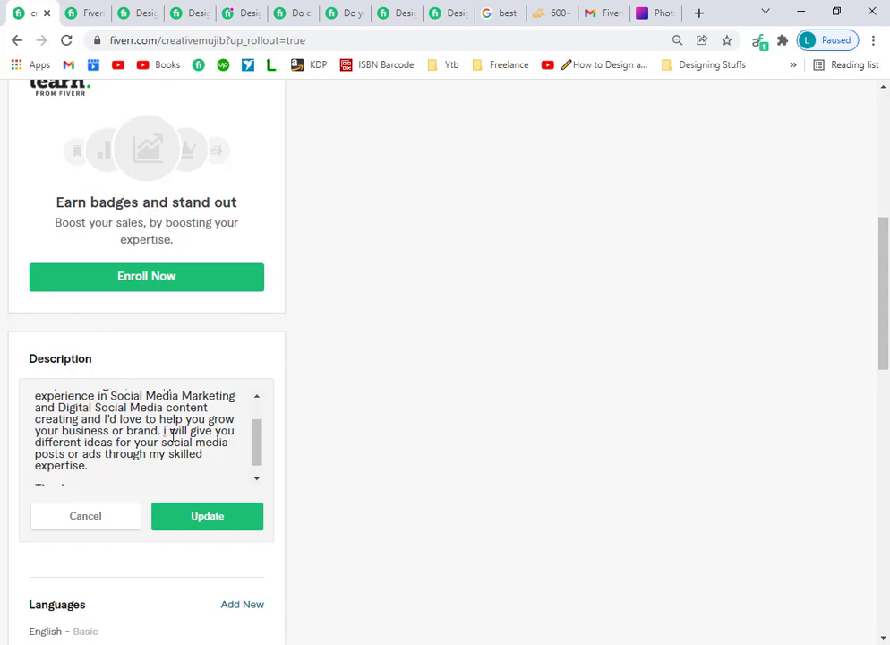
{"action": "left_click", "coordinate": [228, 12]}
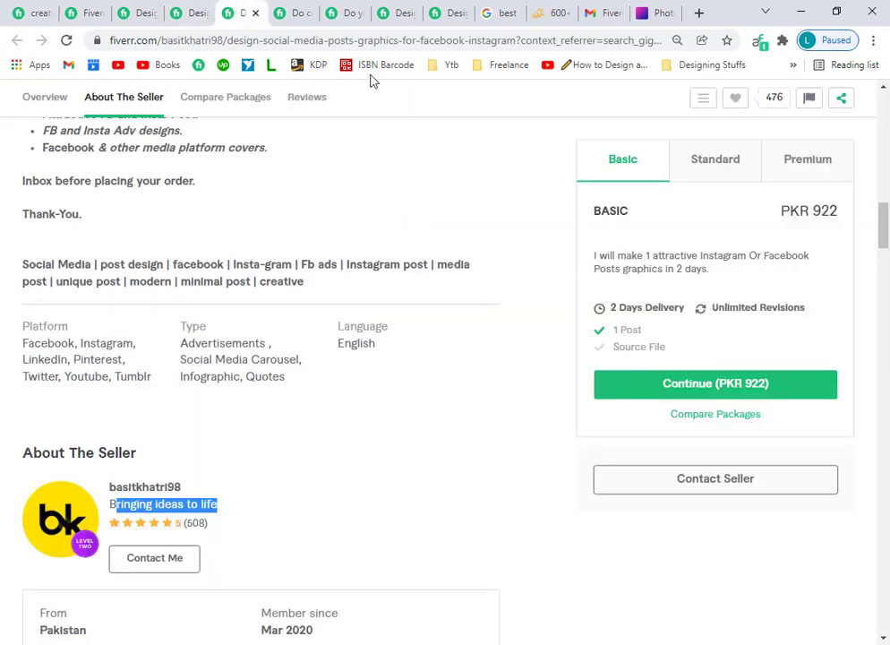
Browse the other designers' gig tabs and select one seller's objective paragraph.
{"action": "left_click", "coordinate": [345, 11]}
{"action": "left_click", "coordinate": [439, 10]}
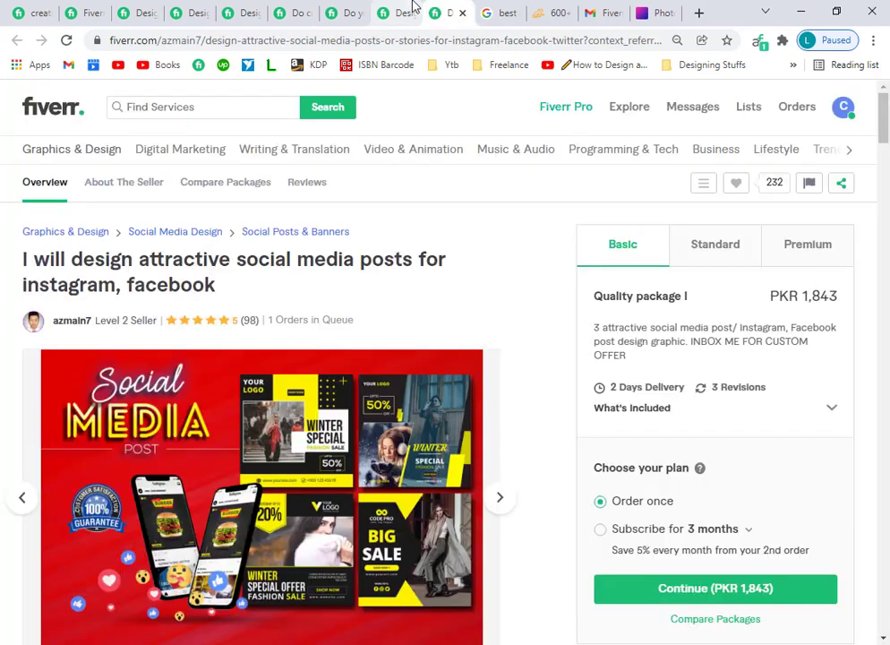
{"action": "scroll", "coordinate": [77, 341], "scroll_direction": "down", "scroll_amount": 10}
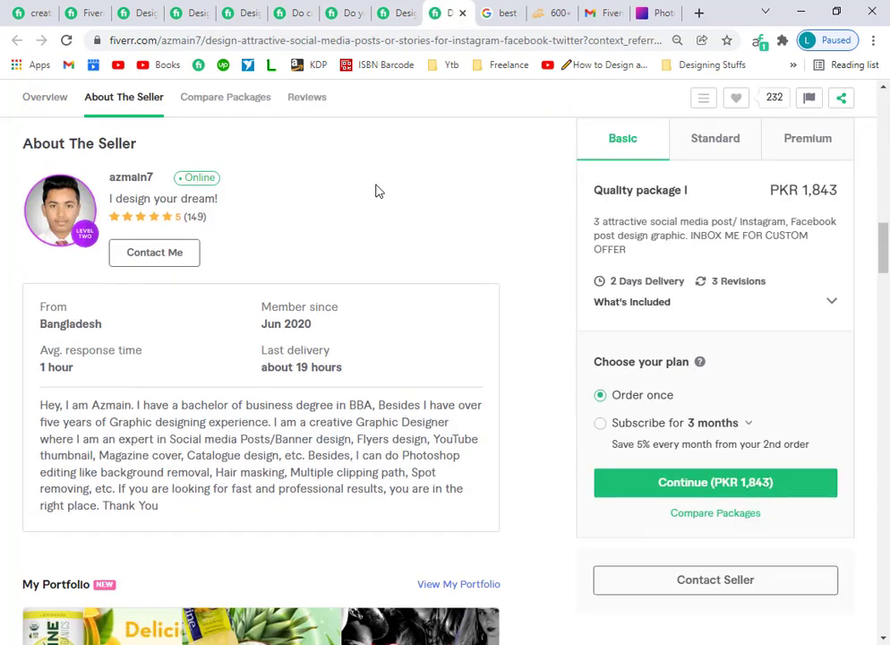
{"action": "left_click", "coordinate": [488, 12]}
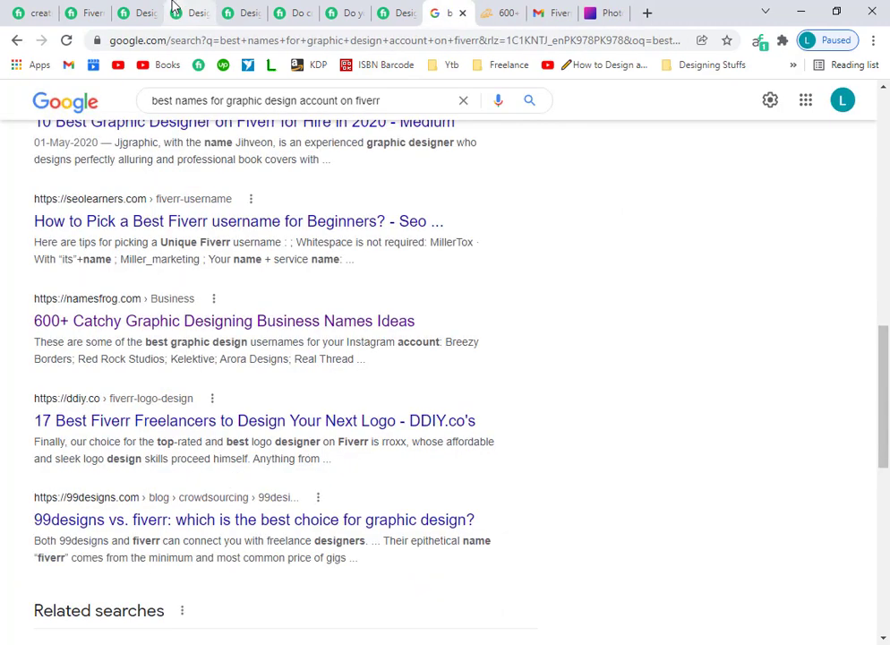
{"action": "left_click", "coordinate": [134, 12]}
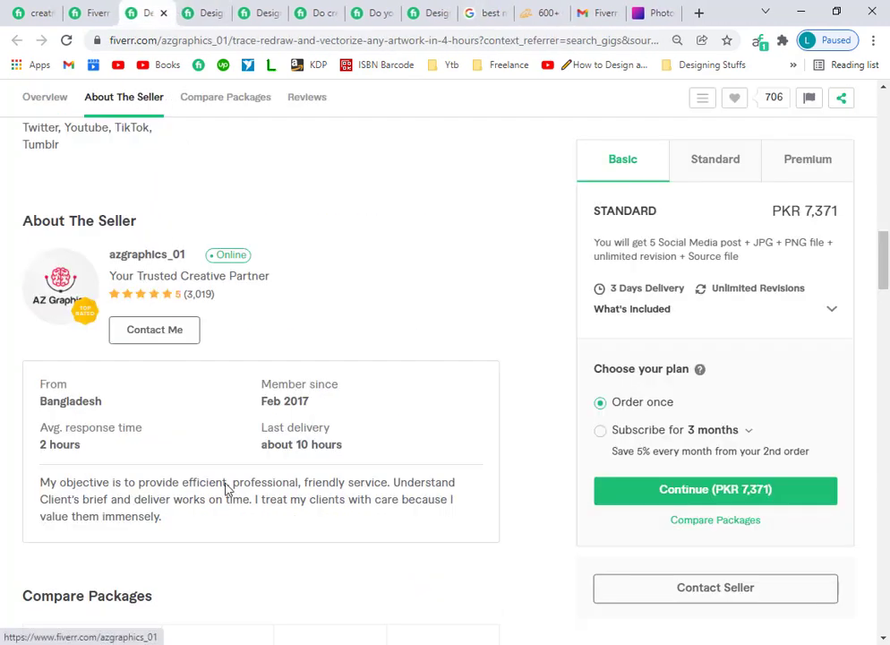
{"action": "scroll", "coordinate": [139, 572], "scroll_direction": "down", "scroll_amount": 1}
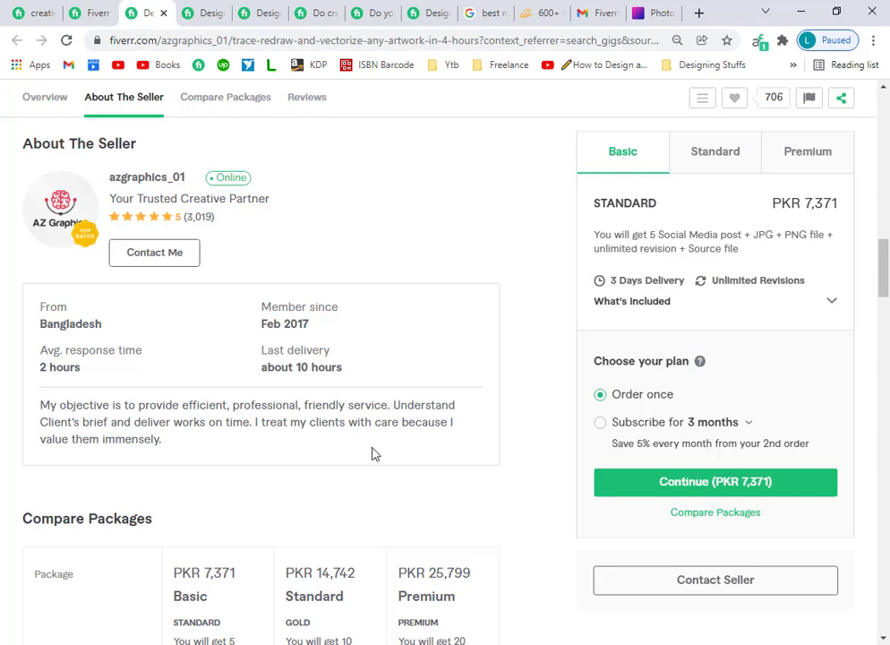
{"action": "left_click_drag", "start_coordinate": [173, 453], "coordinate": [48, 415]}
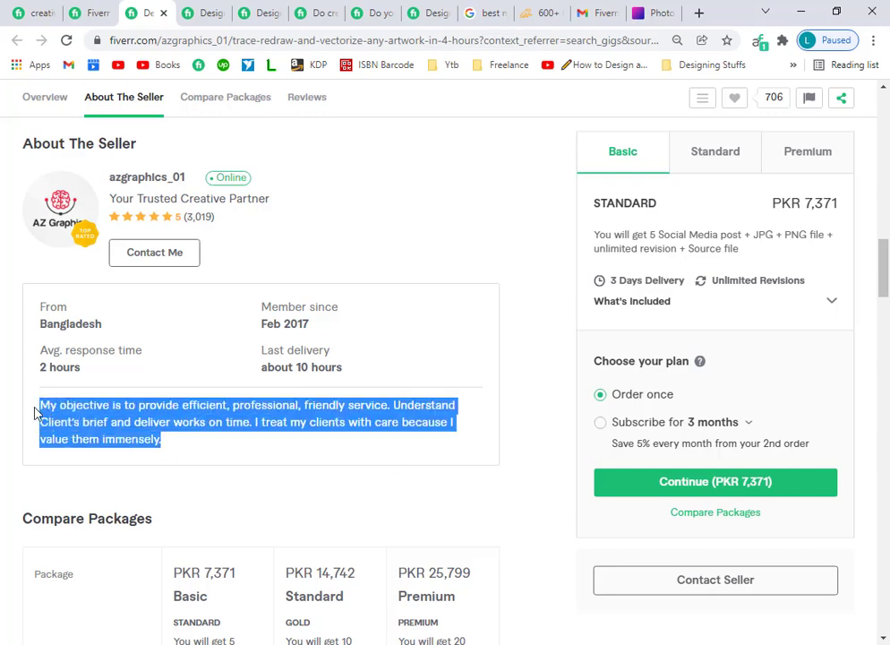
{"action": "left_click", "coordinate": [102, 11]}
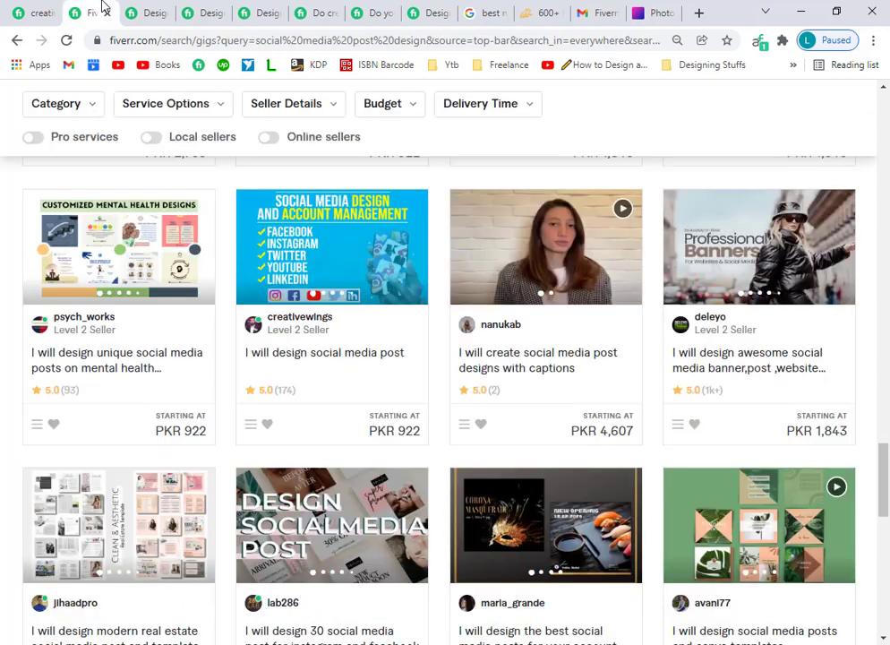
{"action": "left_click", "coordinate": [27, 11]}
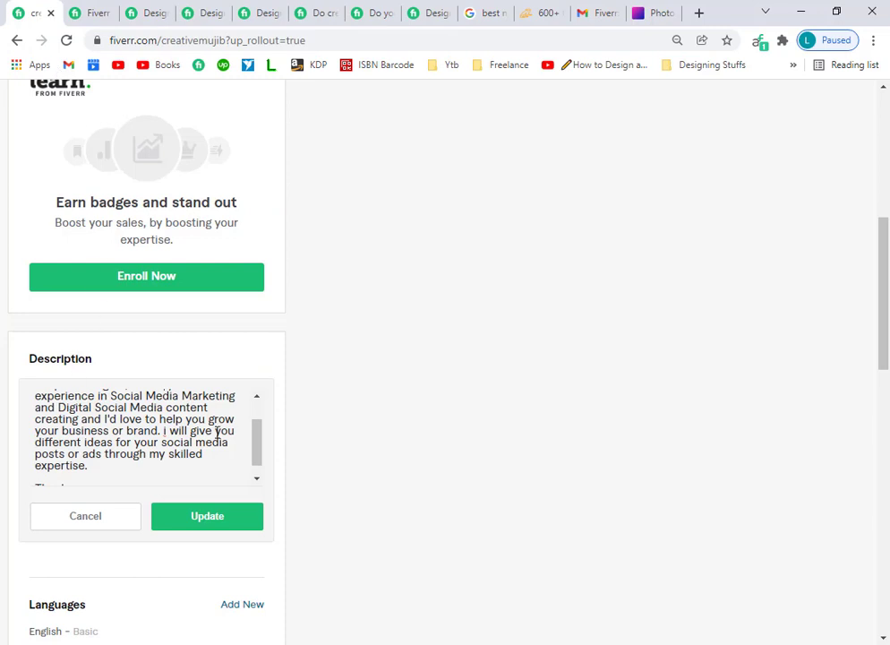
Delete the description text from 'Social Media Marketing' onward.
{"action": "left_click_drag", "start_coordinate": [258, 454], "coordinate": [258, 411]}
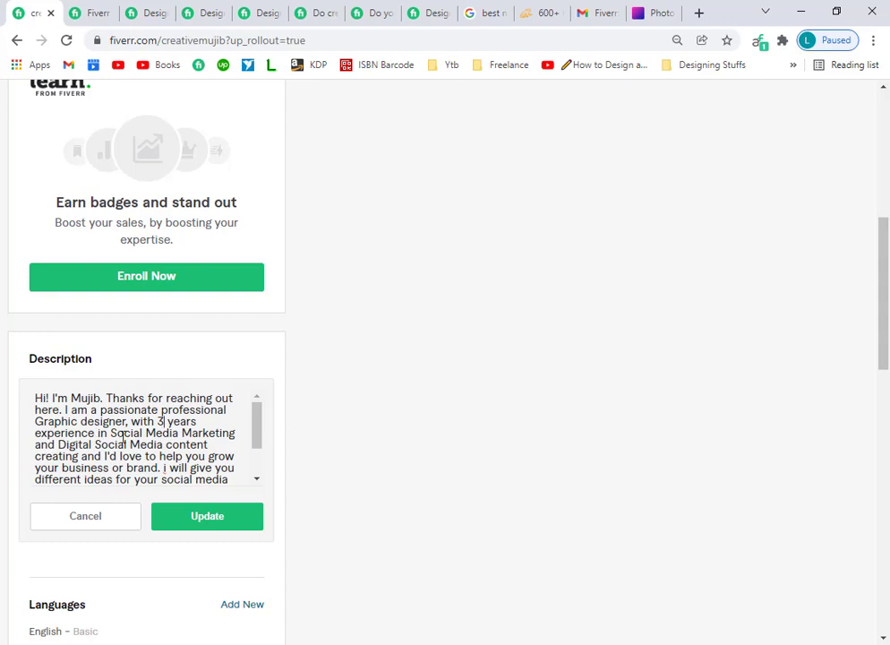
{"action": "left_click_drag", "start_coordinate": [111, 434], "coordinate": [247, 492]}
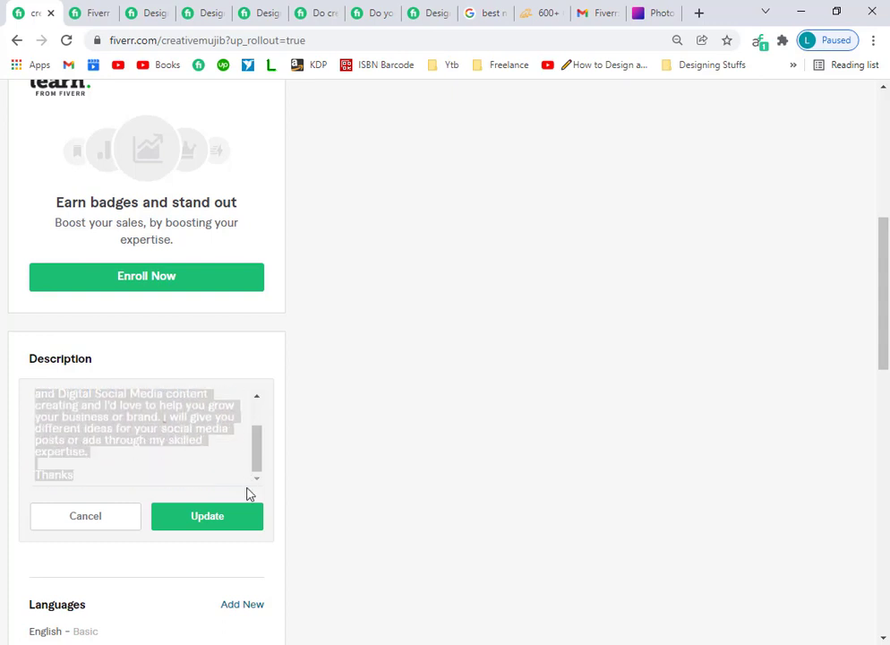
{"action": "key", "text": "BackSpace"}
{"action": "scroll", "coordinate": [181, 530], "scroll_direction": "up", "scroll_amount": 2}
{"action": "scroll", "coordinate": [113, 448], "scroll_direction": "down", "scroll_amount": 2}
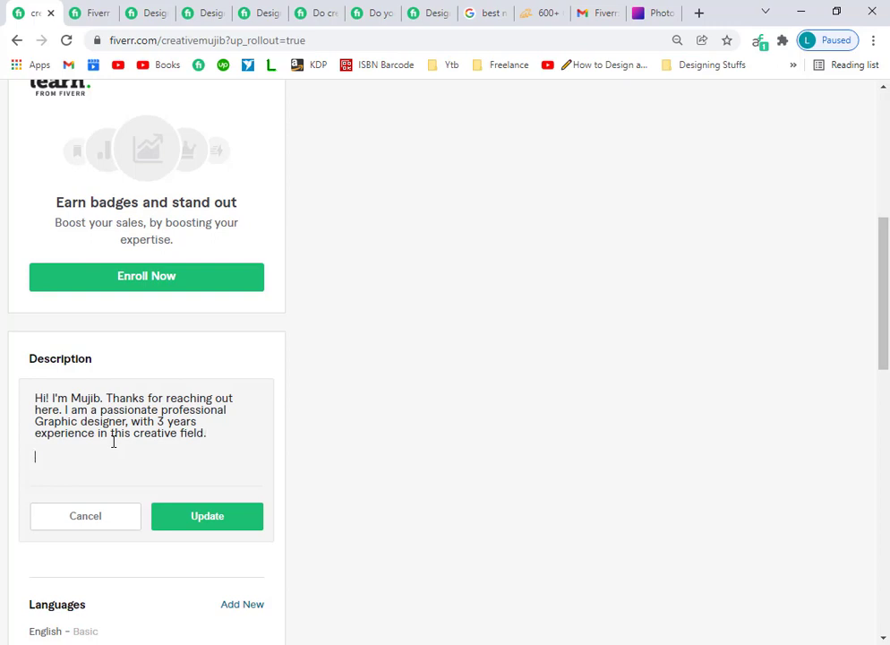
Paste the seller's objective paragraph into the Description and save it with Update.
{"action": "left_click", "coordinate": [146, 10]}
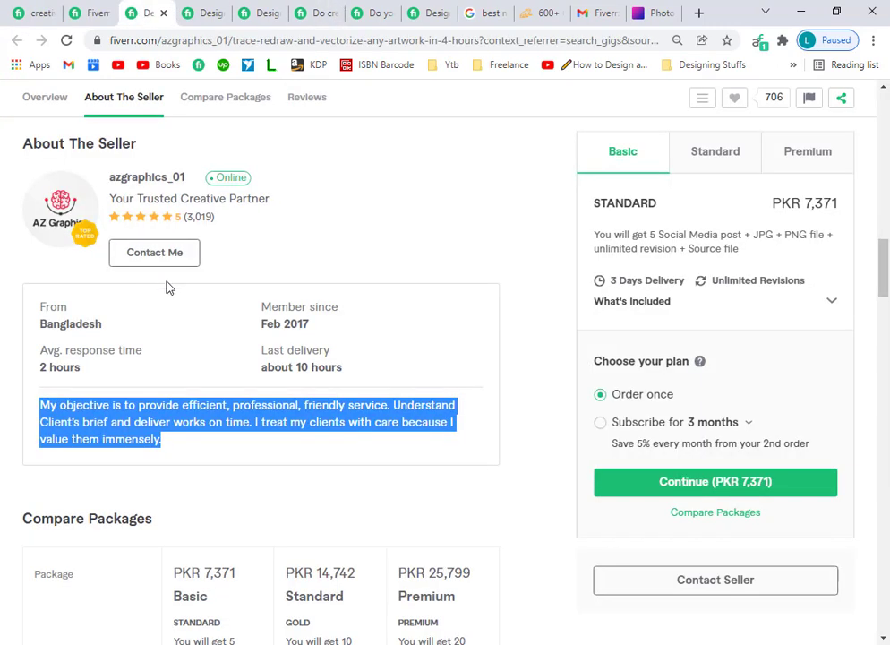
{"action": "left_click", "coordinate": [34, 7]}
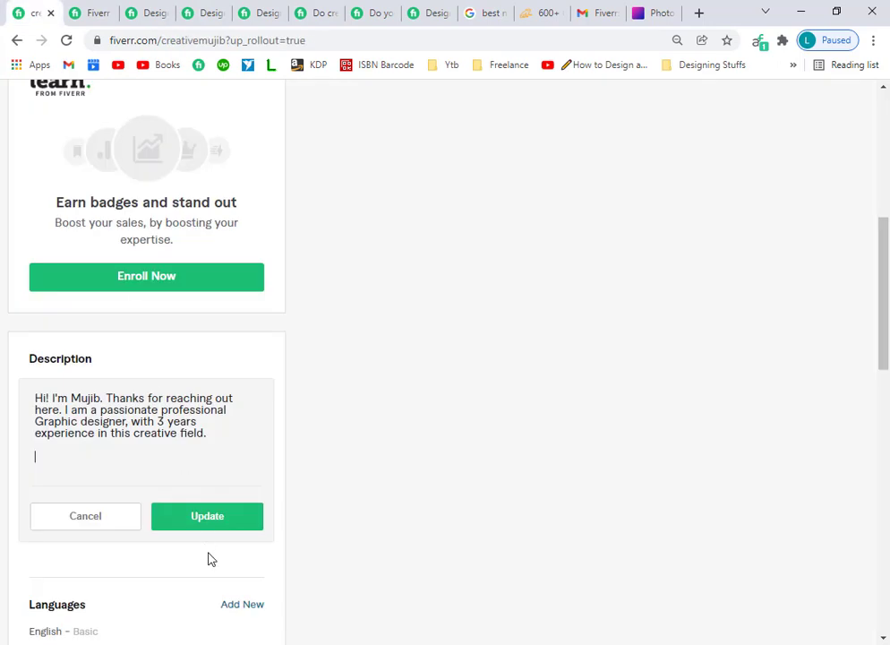
{"action": "type", "text": "My objective is to provide efficient, professional, friendly service. Understand Client's brief and deliver works on time. I treat my clients with care because I value them immensely."}
{"action": "left_click_drag", "start_coordinate": [254, 455], "coordinate": [262, 434]}
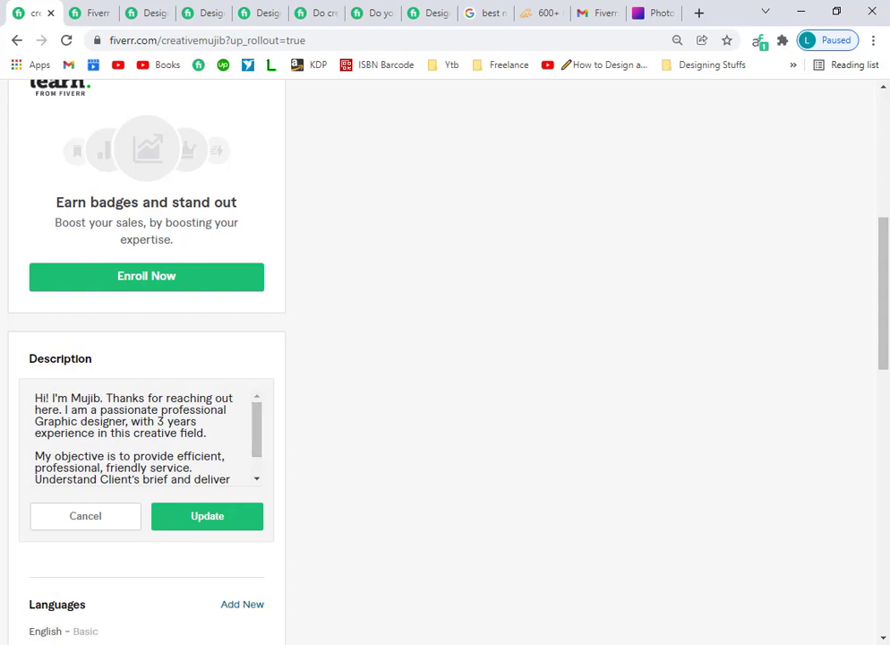
{"action": "scroll", "coordinate": [260, 418], "scroll_direction": "down", "scroll_amount": 1}
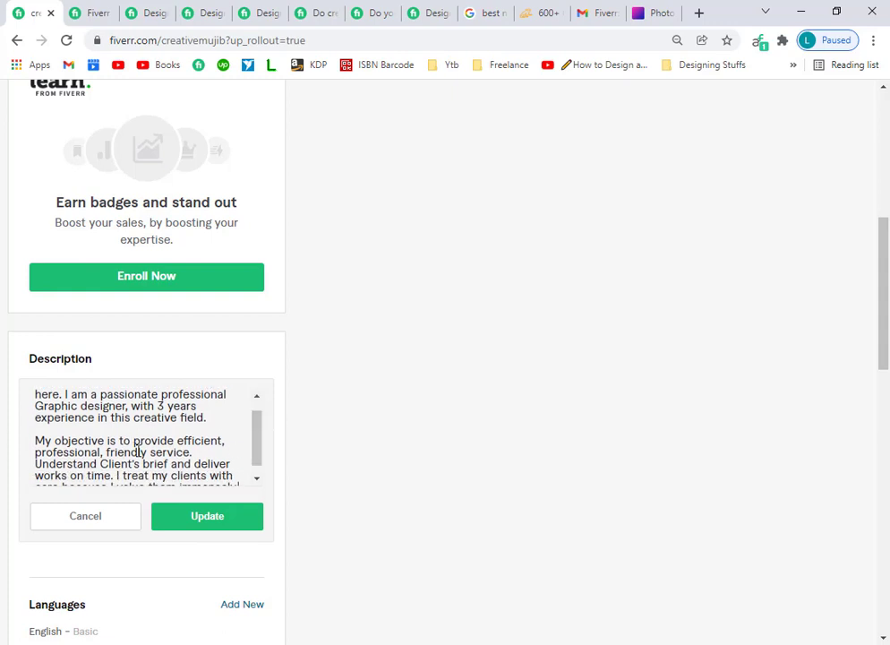
{"action": "scroll", "coordinate": [261, 459], "scroll_direction": "down", "scroll_amount": 1}
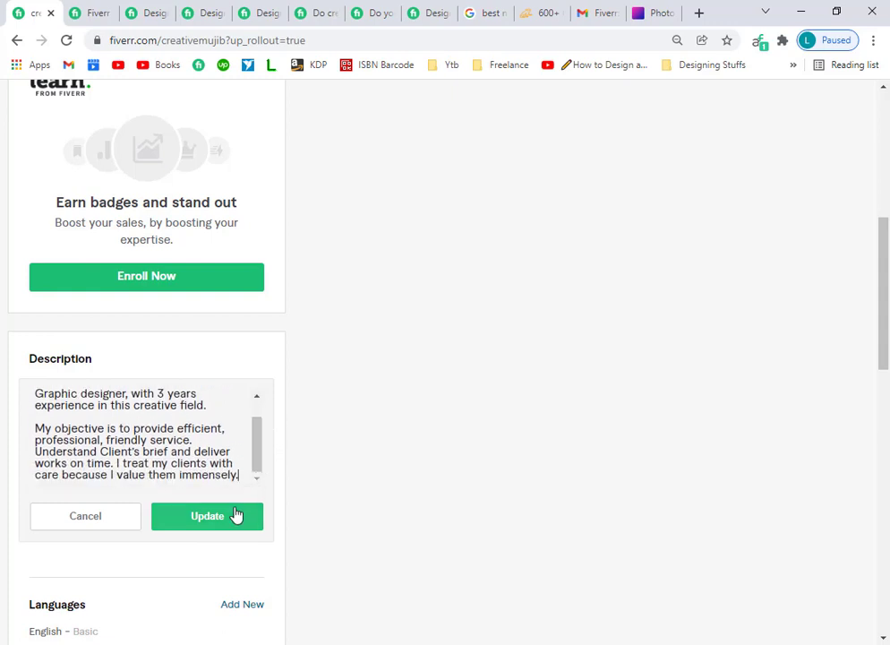
{"action": "left_click", "coordinate": [236, 518]}
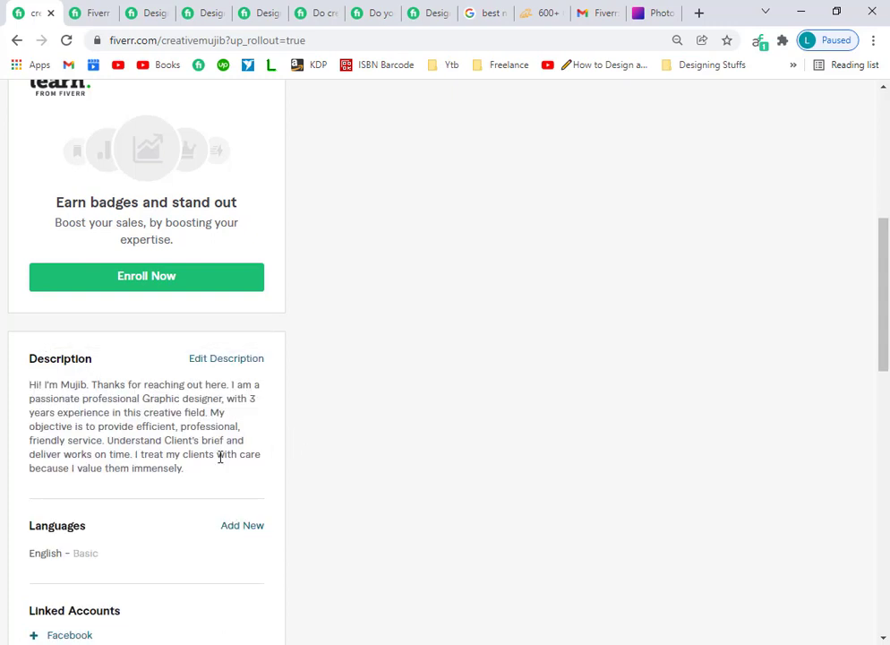
{"action": "scroll", "coordinate": [308, 589], "scroll_direction": "down", "scroll_amount": 2}
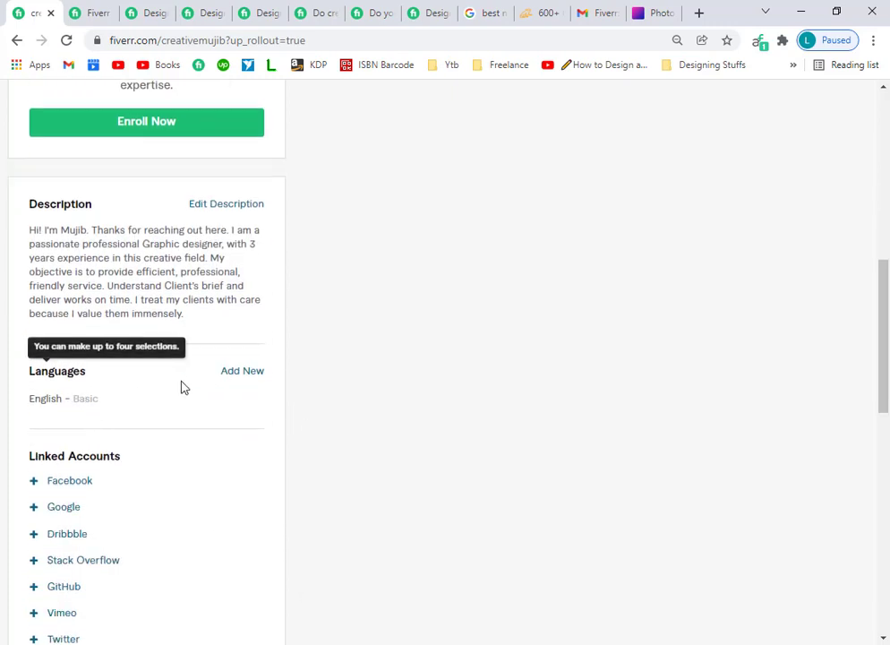
Change the English language level from Basic to Fluent and update it.
{"action": "left_click", "coordinate": [106, 403]}
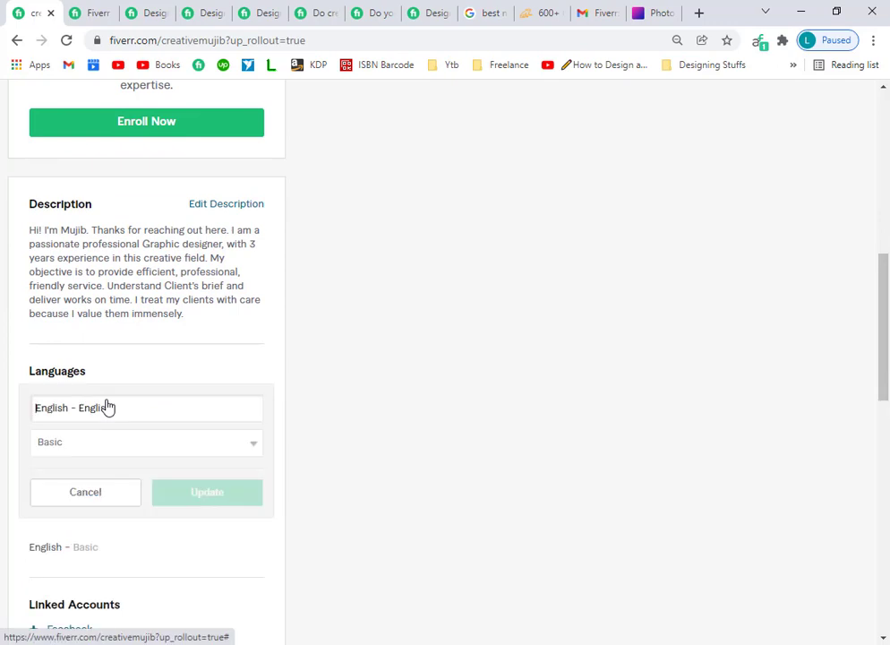
{"action": "left_click", "coordinate": [147, 448]}
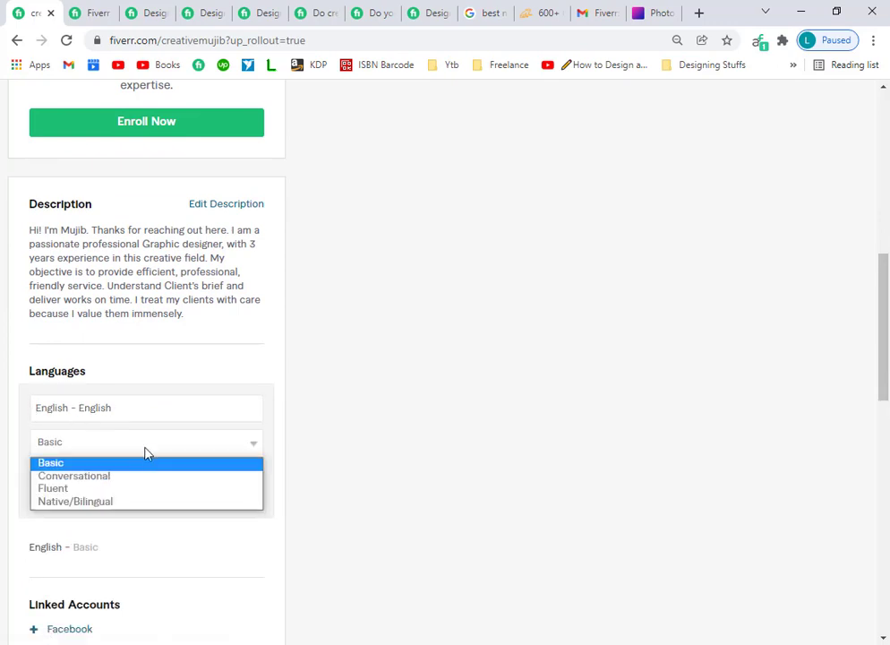
{"action": "left_click", "coordinate": [68, 489]}
{"action": "left_click", "coordinate": [232, 497]}
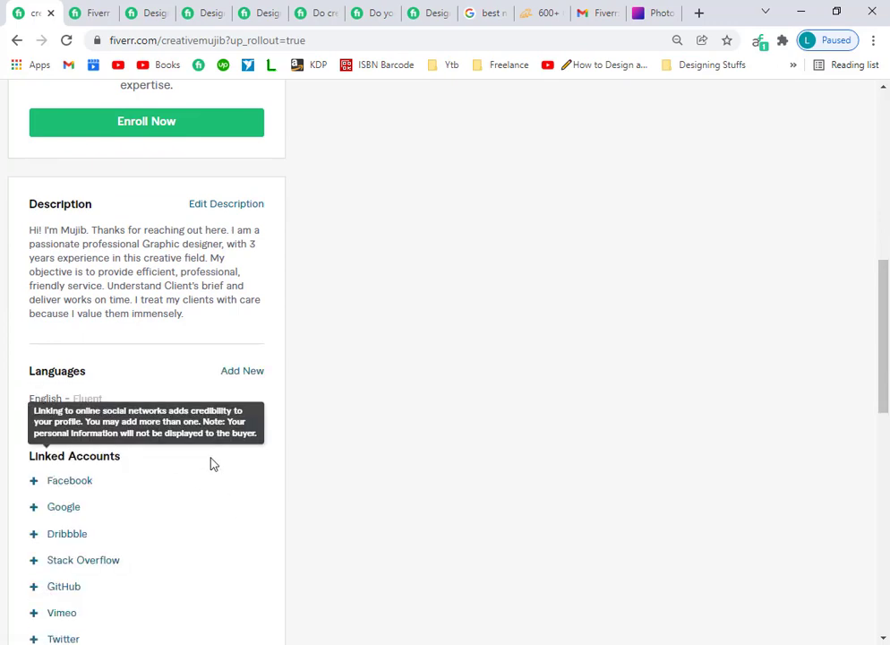
{"action": "scroll", "coordinate": [215, 458], "scroll_direction": "down", "scroll_amount": 3}
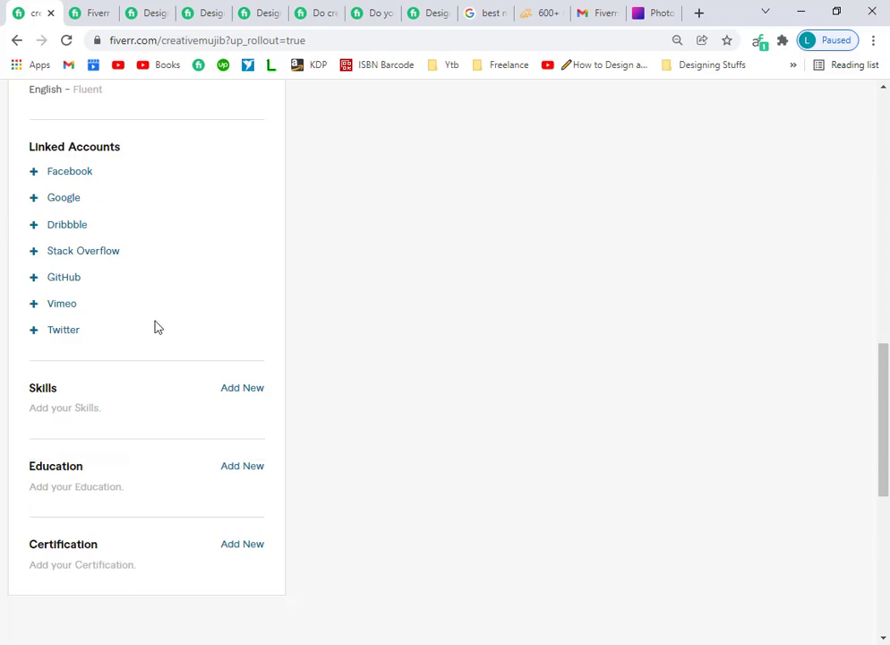
{"action": "scroll", "coordinate": [272, 445], "scroll_direction": "up", "scroll_amount": 3}
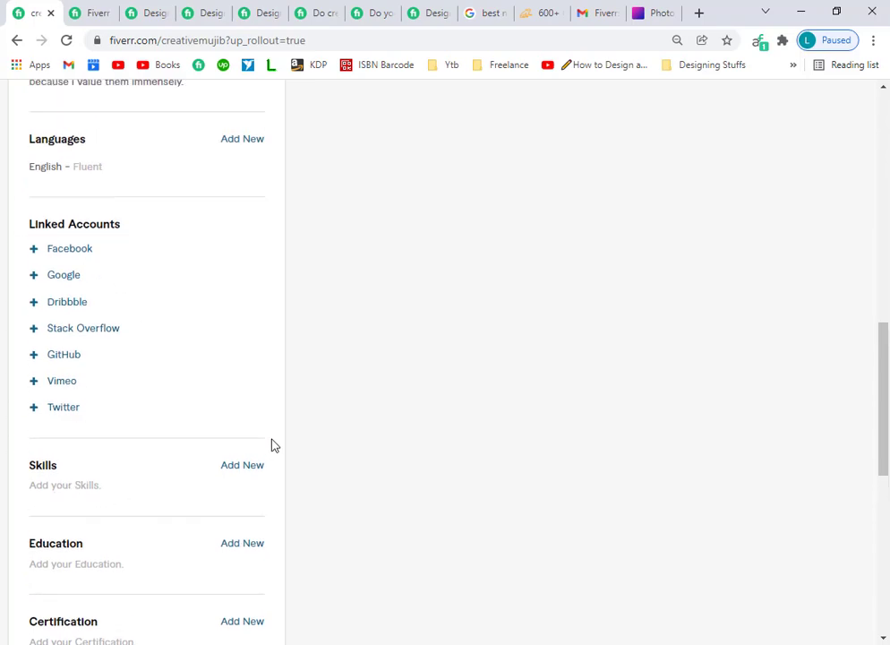
{"action": "scroll", "coordinate": [249, 404], "scroll_direction": "up", "scroll_amount": 7}
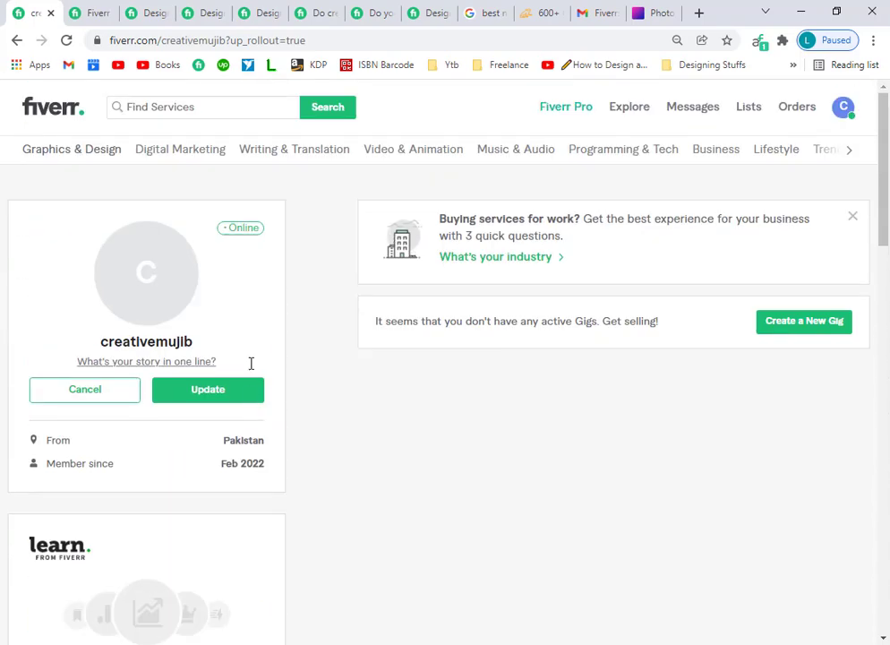
Save 'i will create' as the one-line story under the username.
{"action": "left_click", "coordinate": [160, 362]}
{"action": "type", "text": "I"}
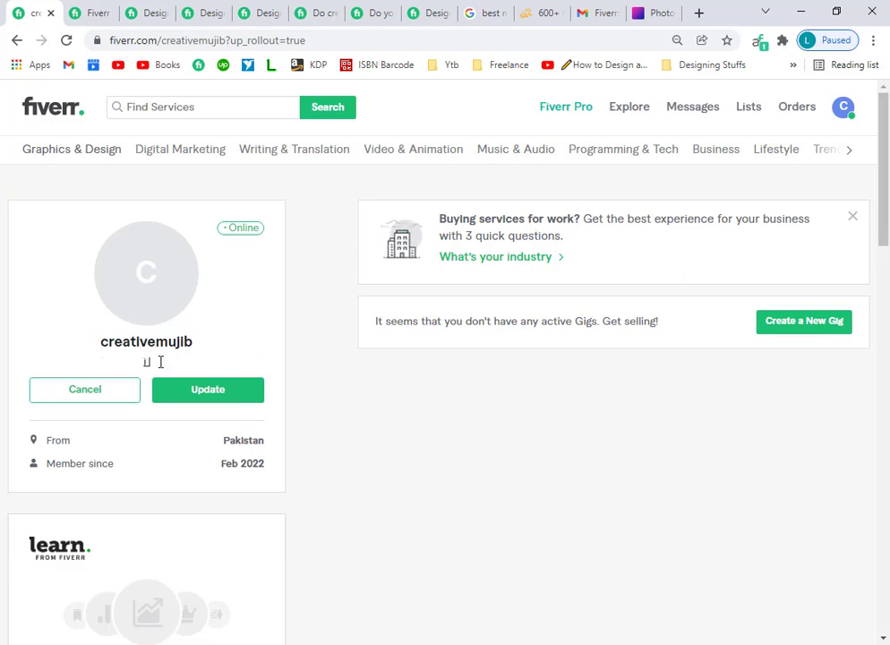
{"action": "type", "text": " will creat"}
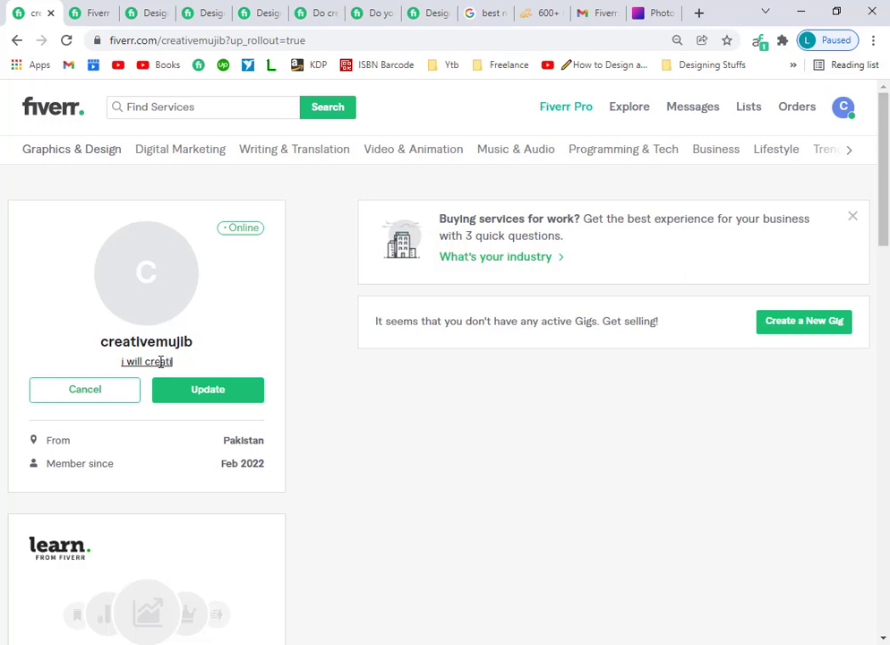
{"action": "type", "text": "e"}
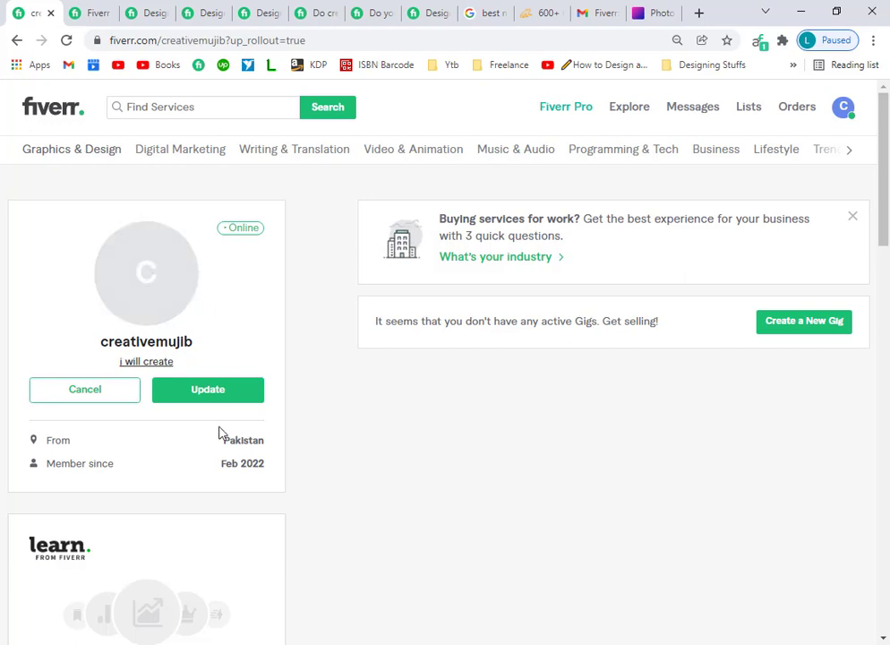
{"action": "left_click", "coordinate": [194, 392]}
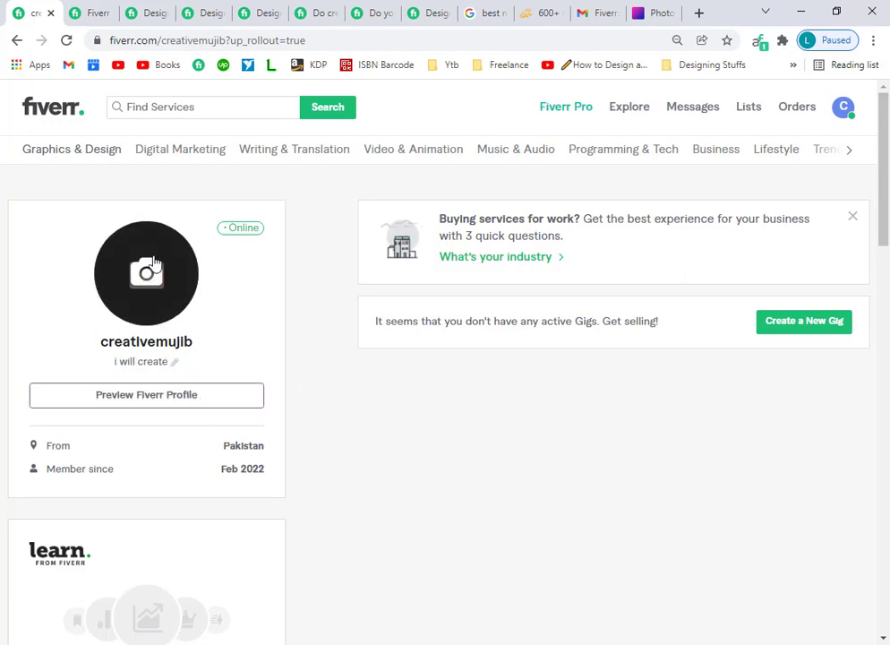
{"action": "scroll", "coordinate": [363, 463], "scroll_direction": "down", "scroll_amount": 6}
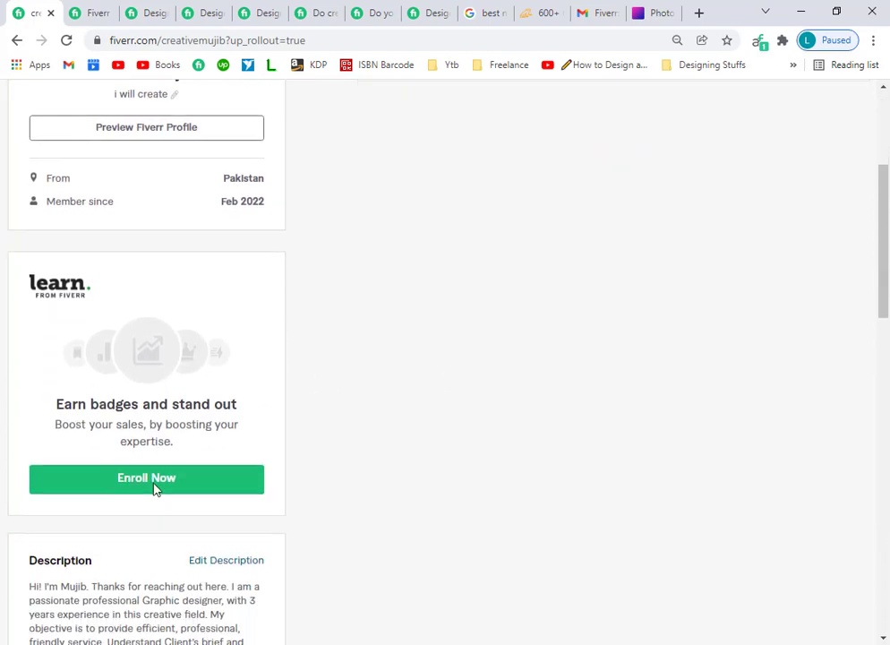
{"action": "scroll", "coordinate": [161, 501], "scroll_direction": "down", "scroll_amount": 3}
{"action": "scroll", "coordinate": [161, 502], "scroll_direction": "up", "scroll_amount": 4}
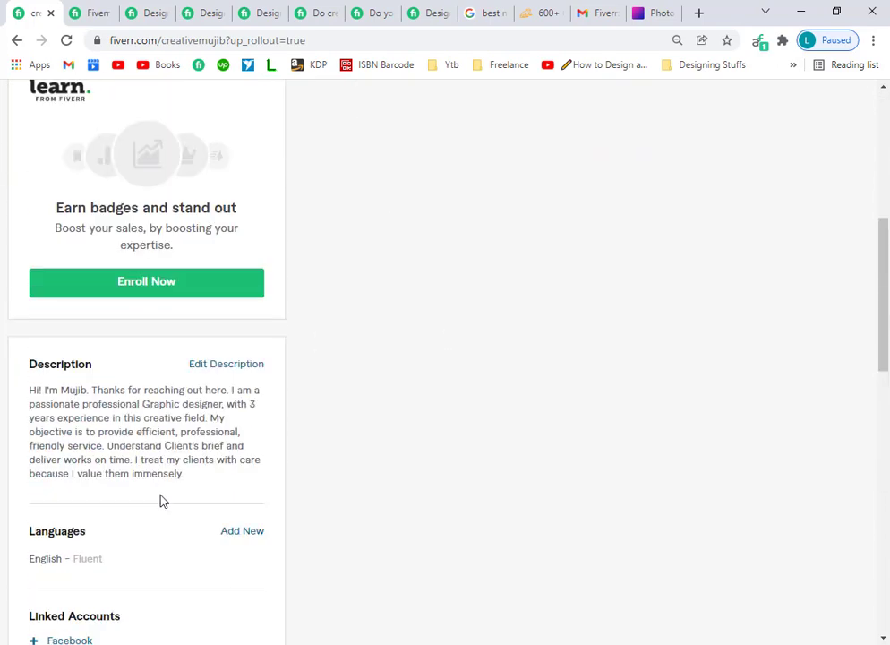
{"action": "scroll", "coordinate": [382, 506], "scroll_direction": "up", "scroll_amount": 1}
{"action": "scroll", "coordinate": [294, 463], "scroll_direction": "down", "scroll_amount": 10}
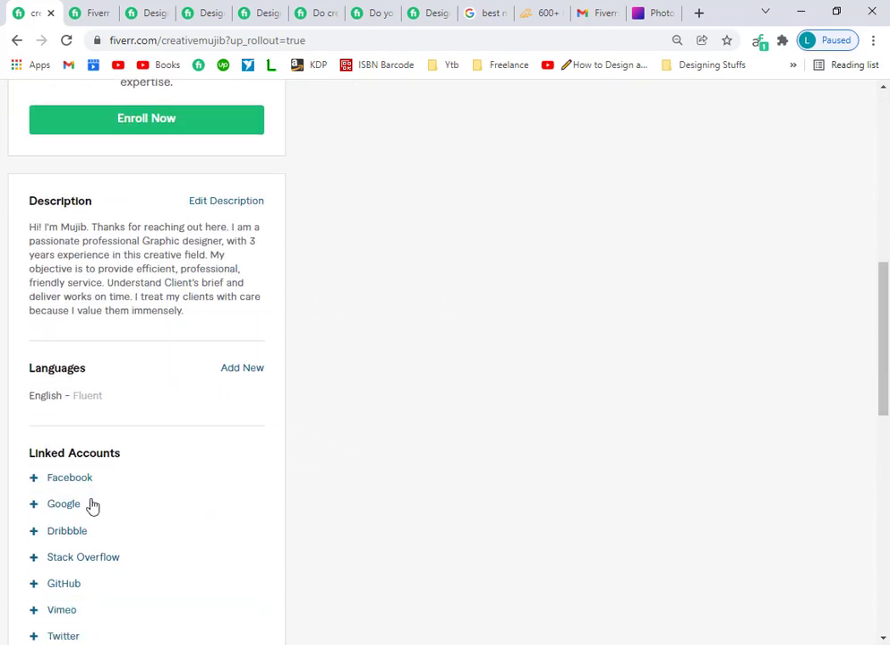
{"action": "scroll", "coordinate": [105, 513], "scroll_direction": "up", "scroll_amount": 3}
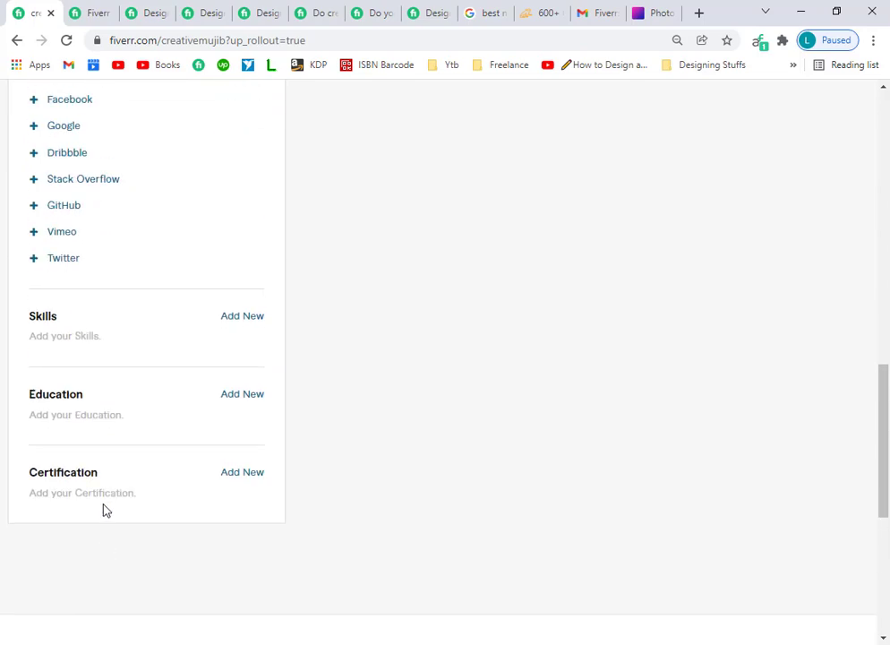
Add Banner design as a skill at Expert level.
{"action": "left_click", "coordinate": [244, 318]}
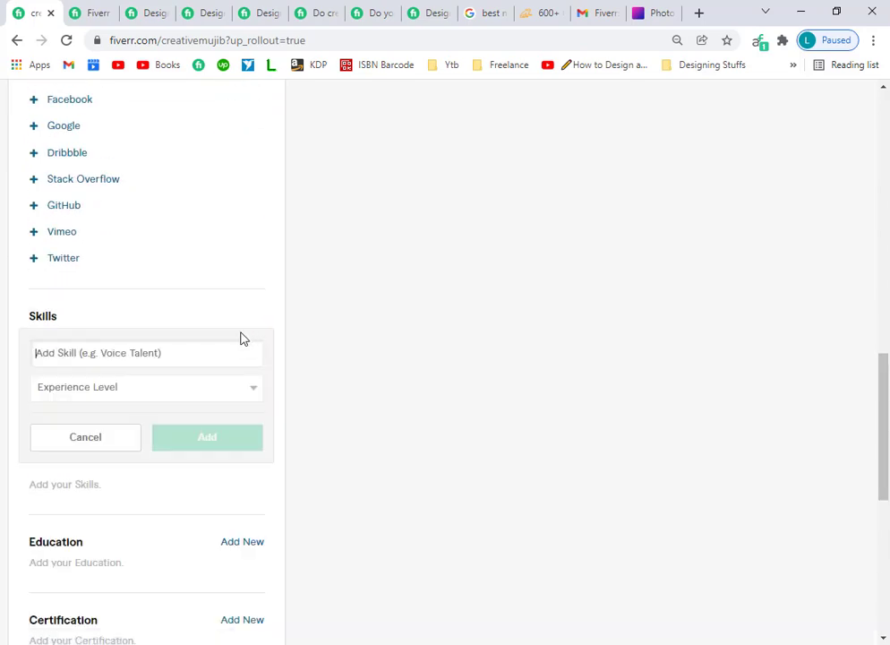
{"action": "left_click", "coordinate": [106, 352]}
{"action": "type", "text": "banner de"}
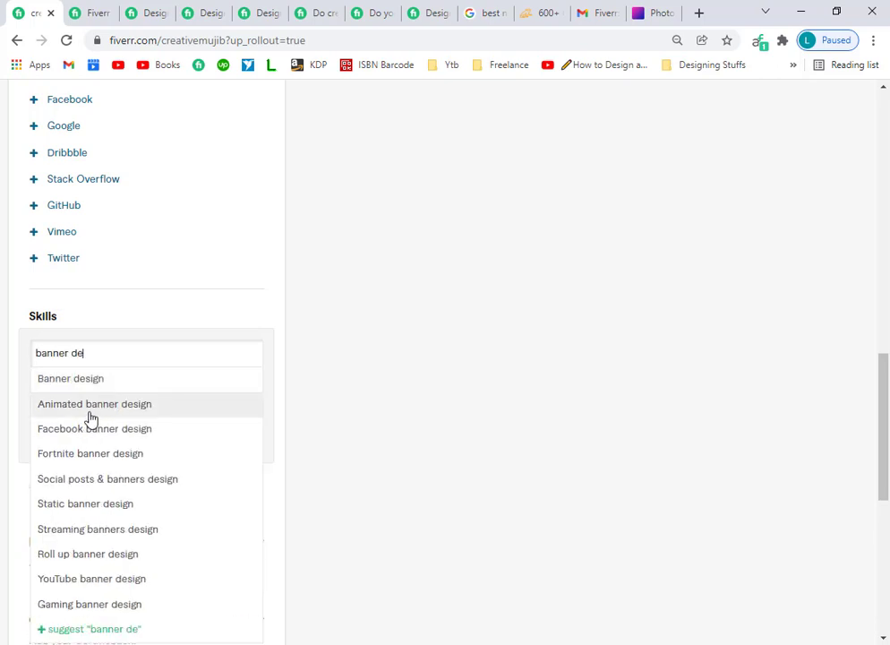
{"action": "left_click", "coordinate": [87, 387]}
{"action": "left_click", "coordinate": [162, 385]}
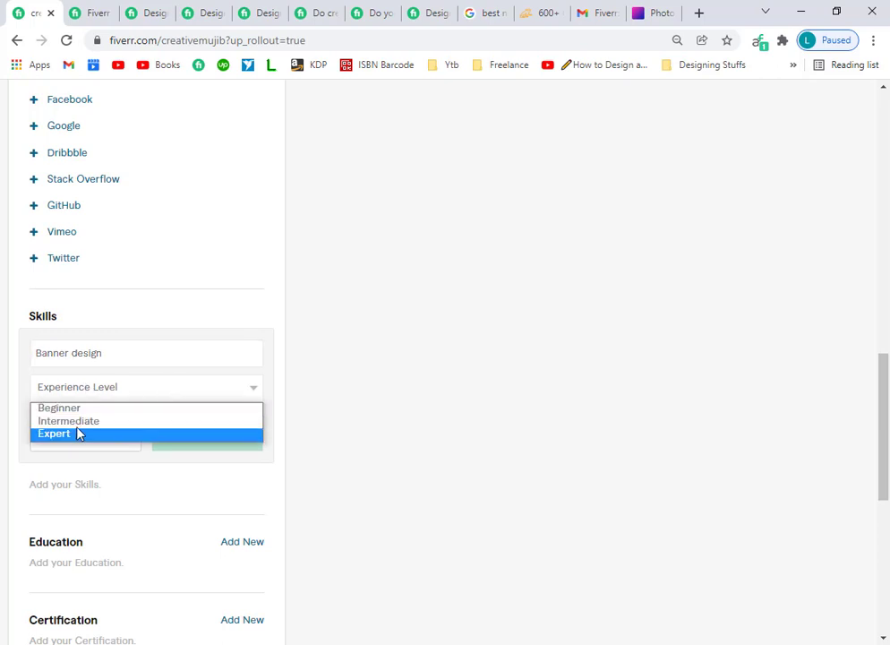
{"action": "left_click", "coordinate": [80, 433]}
{"action": "left_click", "coordinate": [211, 442]}
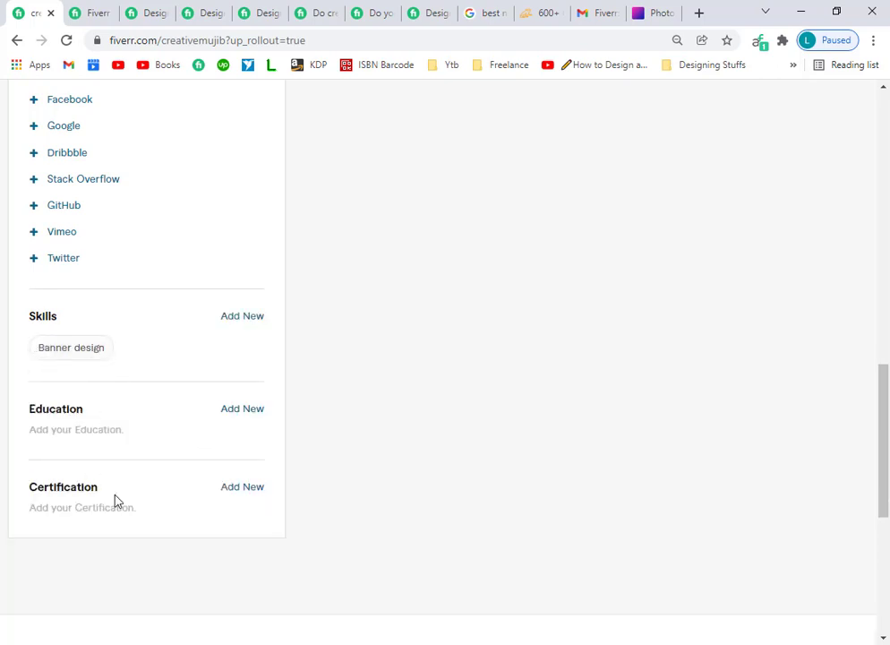
Add Adobe Photoshop as a second skill with its experience level.
{"action": "left_click", "coordinate": [243, 317]}
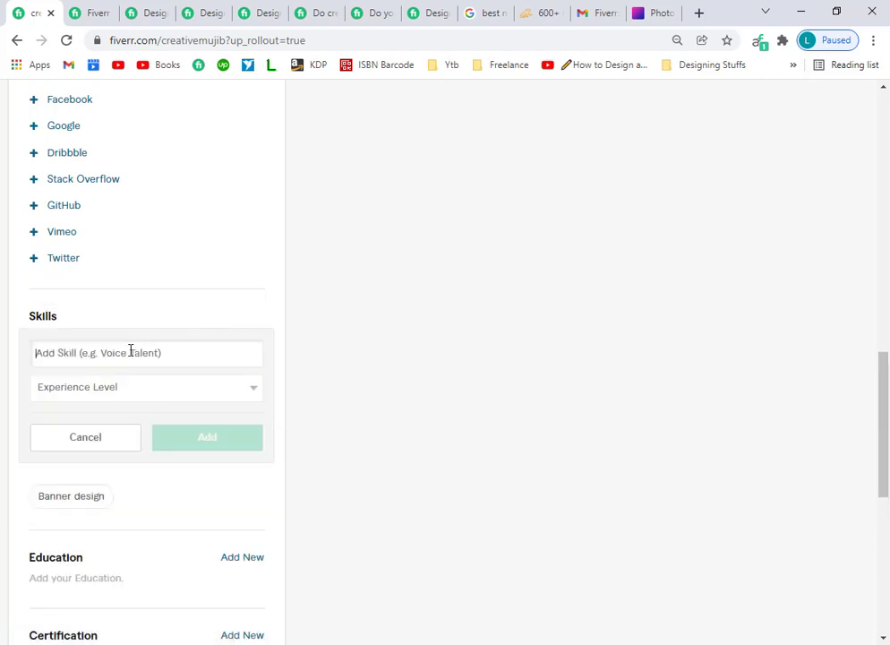
{"action": "type", "text": "phto"}
{"action": "key", "text": "BackSpace"}
{"action": "key", "text": "BackSpace"}
{"action": "type", "text": "o"}
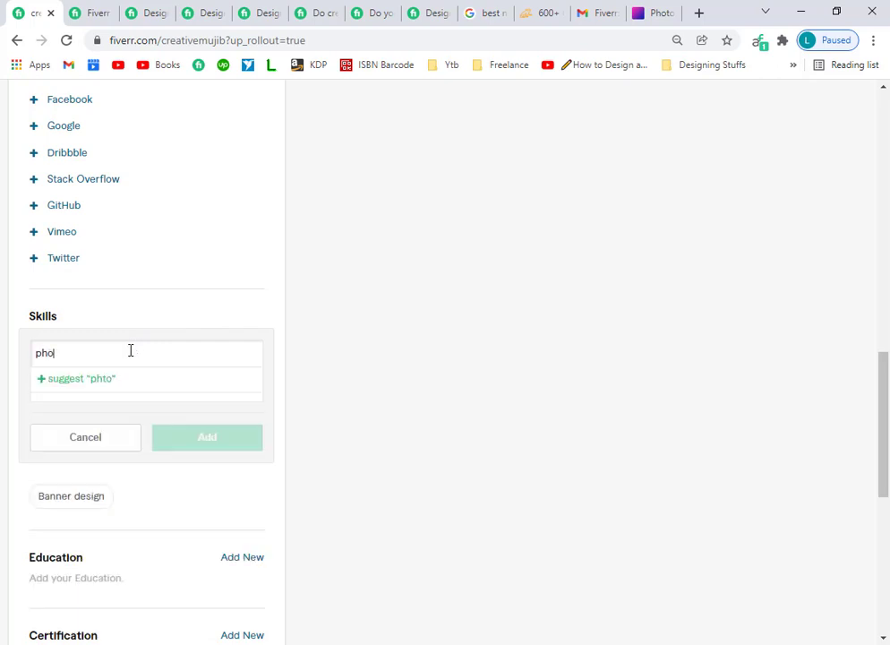
{"action": "type", "text": "to sho"}
{"action": "key", "text": "BackSpace"}
{"action": "key", "text": "BackSpace"}
{"action": "type", "text": "o shop"}
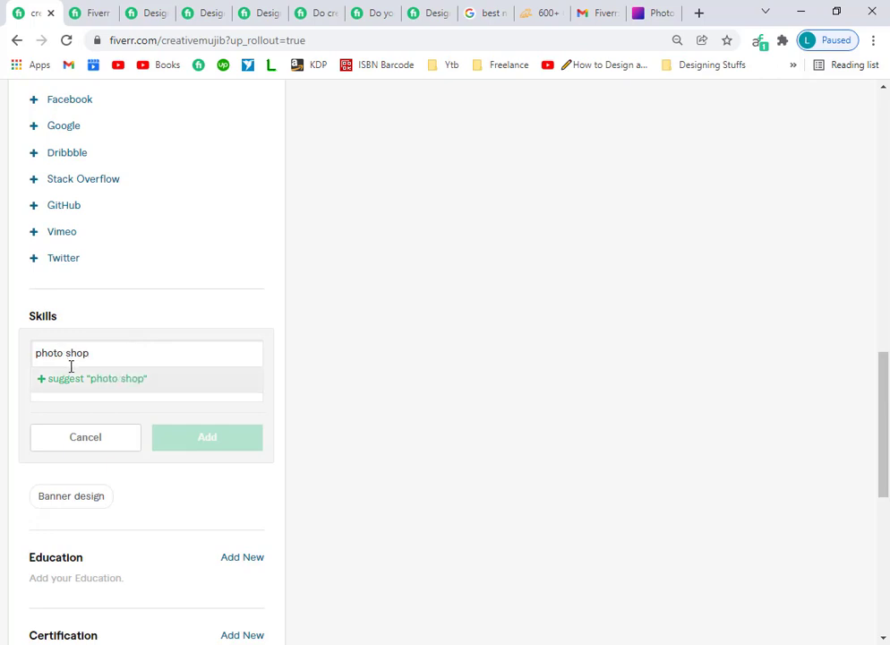
{"action": "left_click", "coordinate": [71, 364]}
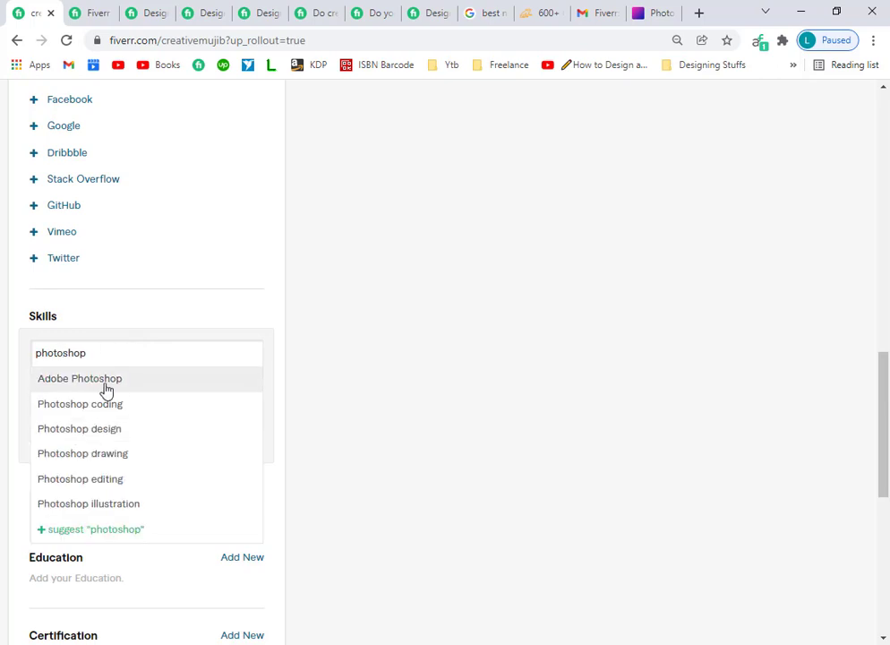
{"action": "left_click", "coordinate": [173, 377]}
{"action": "left_click", "coordinate": [122, 391]}
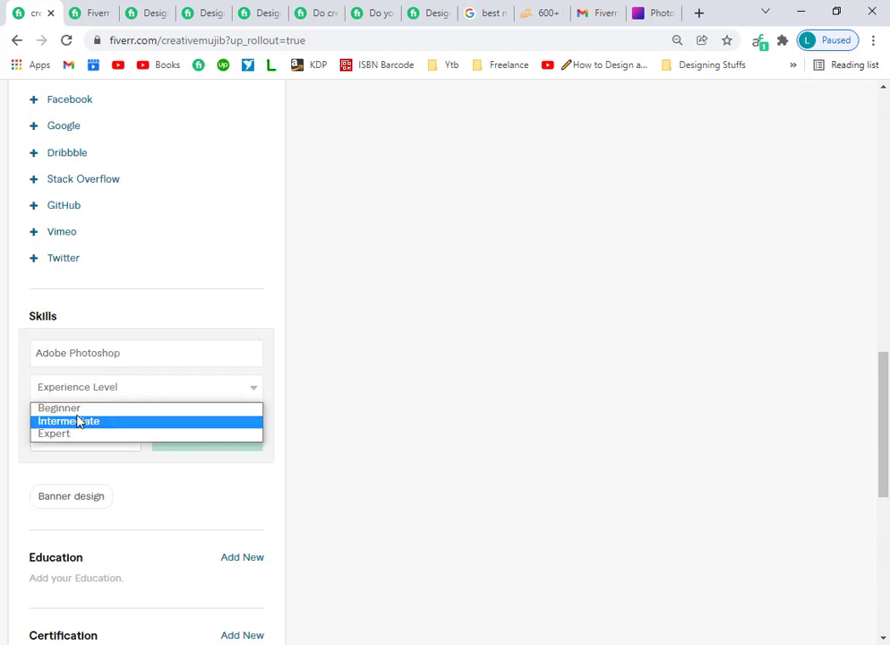
{"action": "left_click", "coordinate": [134, 433]}
{"action": "left_click", "coordinate": [219, 436]}
Add Book cover design as a skill at Expert level.
{"action": "mouse_move", "coordinate": [98, 367]}
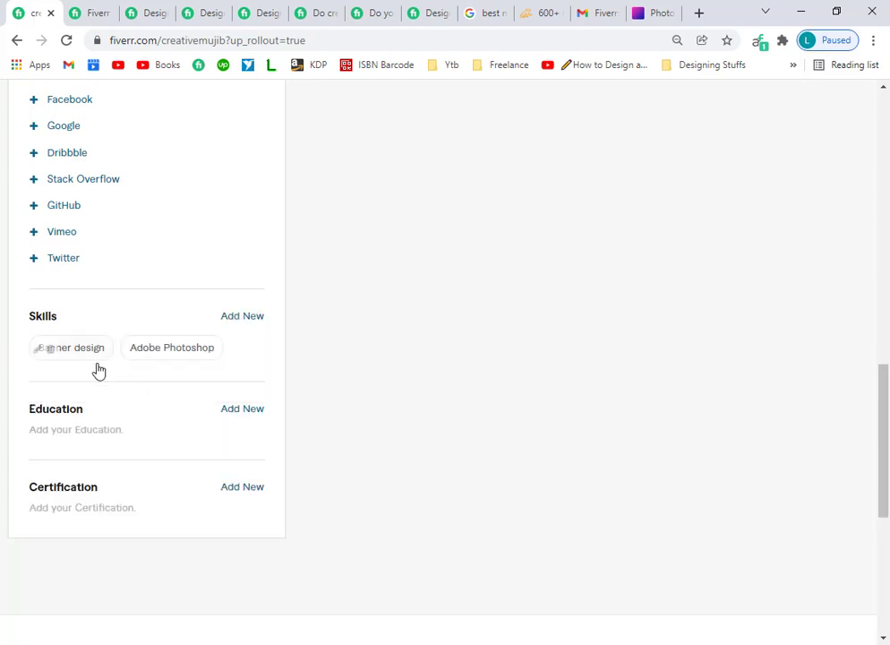
{"action": "left_click", "coordinate": [234, 316]}
{"action": "type", "text": "Book "}
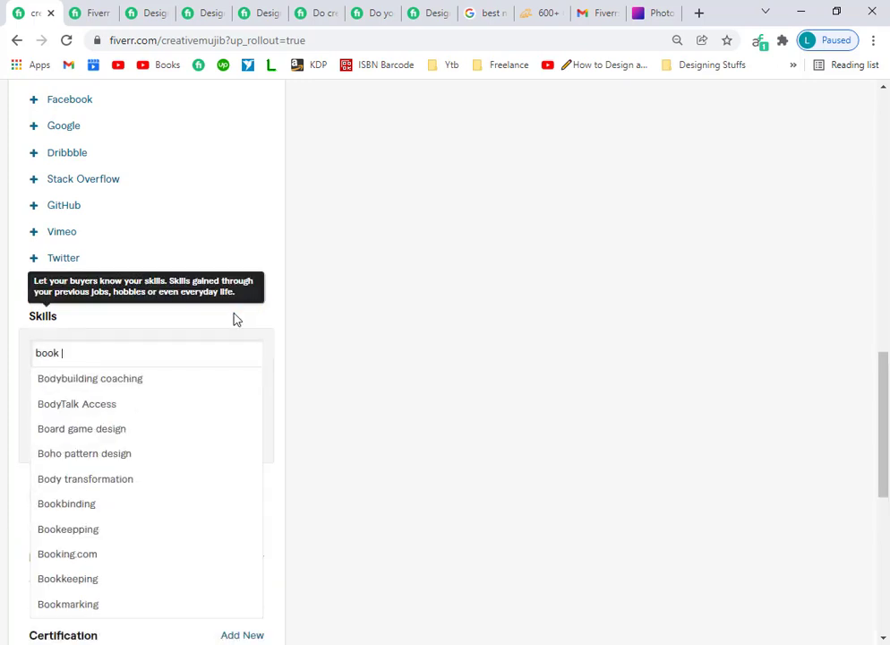
{"action": "type", "text": "cover des"}
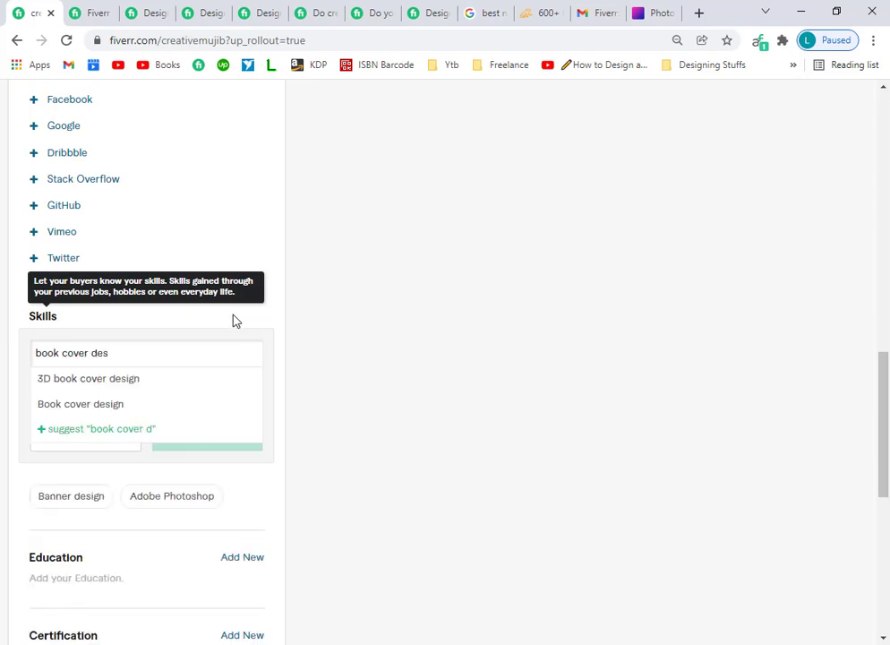
{"action": "left_click", "coordinate": [104, 405]}
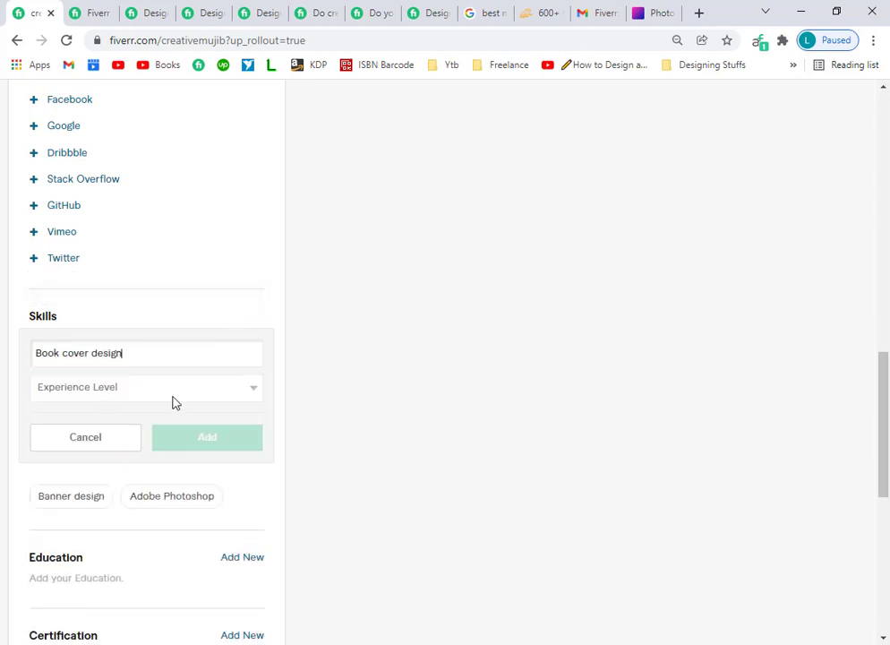
{"action": "left_click", "coordinate": [173, 394]}
{"action": "left_click", "coordinate": [83, 433]}
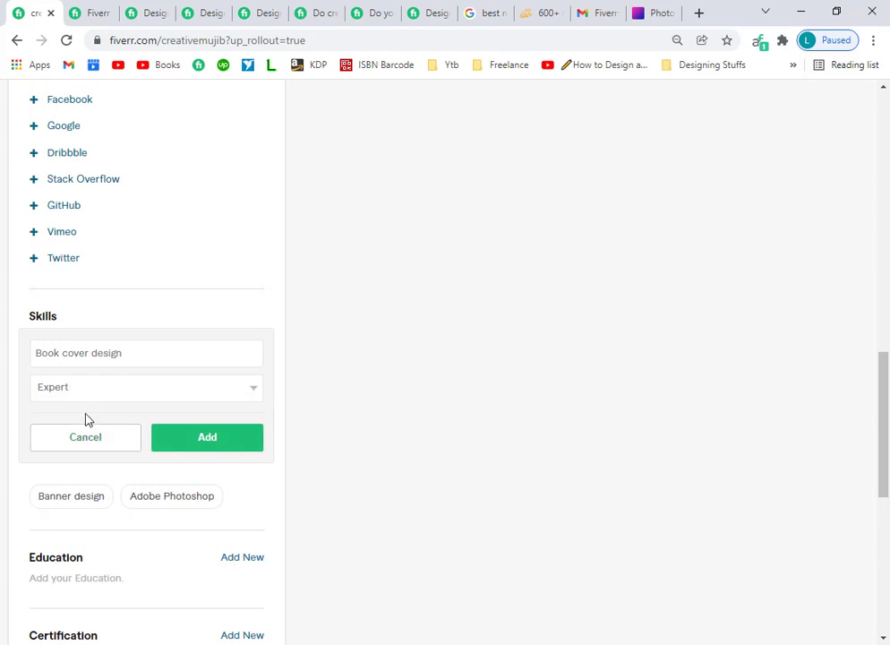
{"action": "left_click", "coordinate": [207, 439]}
Add Poster design to the skills list at Expert level.
{"action": "left_click", "coordinate": [240, 320]}
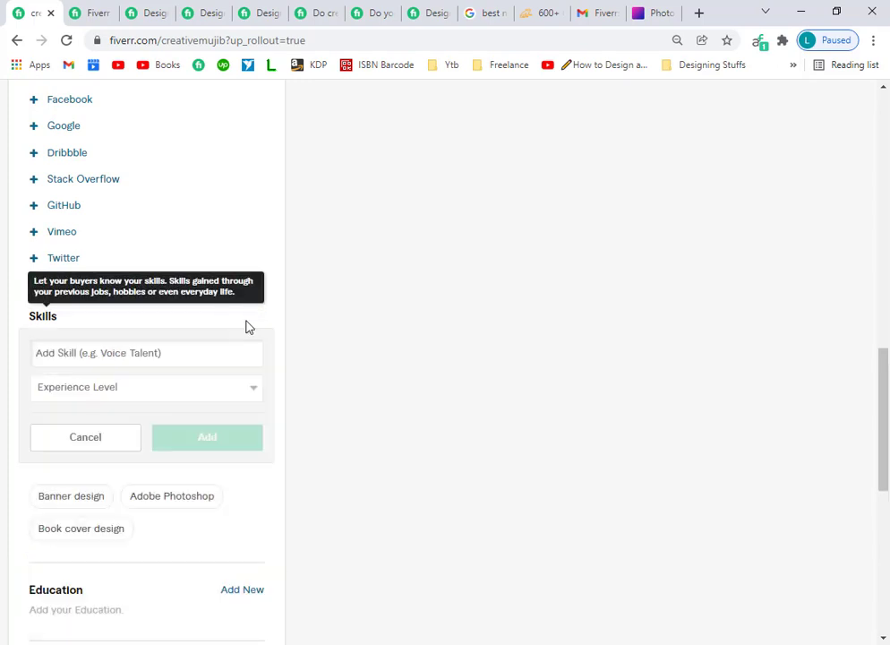
{"action": "type", "text": "post"}
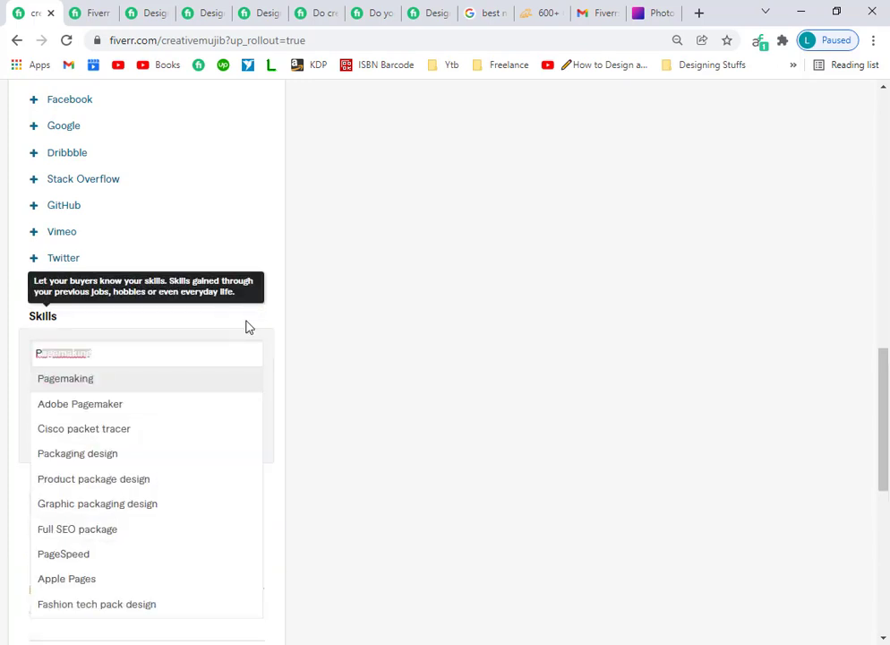
{"action": "type", "text": " design"}
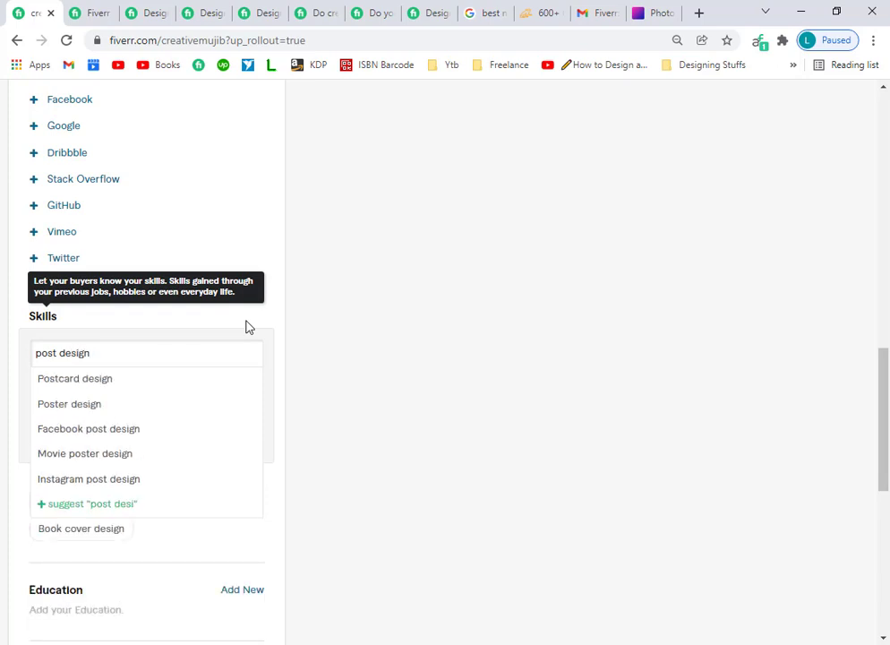
{"action": "left_click", "coordinate": [117, 404]}
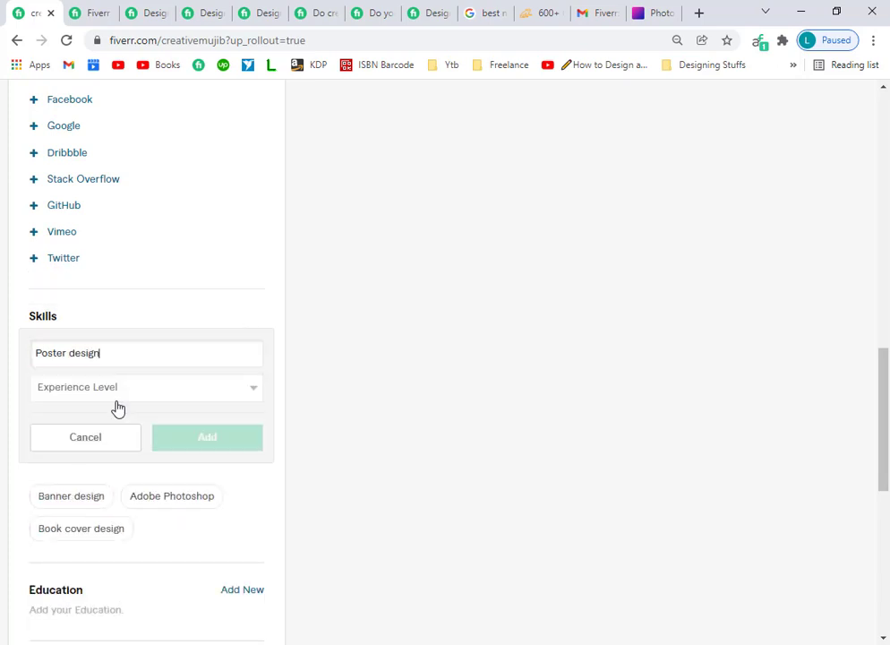
{"action": "left_click", "coordinate": [259, 395]}
{"action": "left_click", "coordinate": [79, 433]}
{"action": "left_click", "coordinate": [207, 437]}
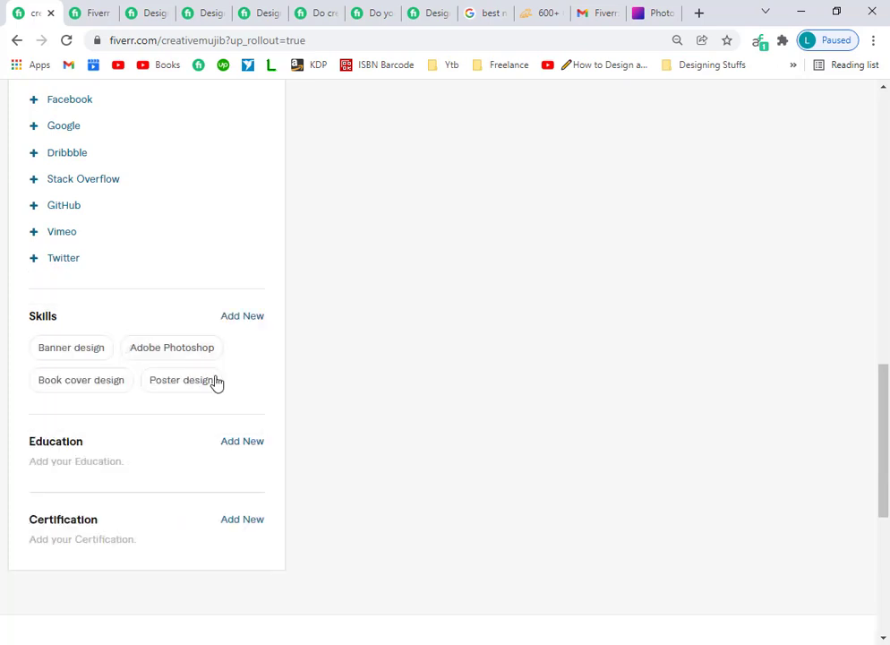
{"action": "left_click", "coordinate": [263, 318]}
Discard the misspelled social media entry and add Signage design at Expert level.
{"action": "type", "text": "soc"}
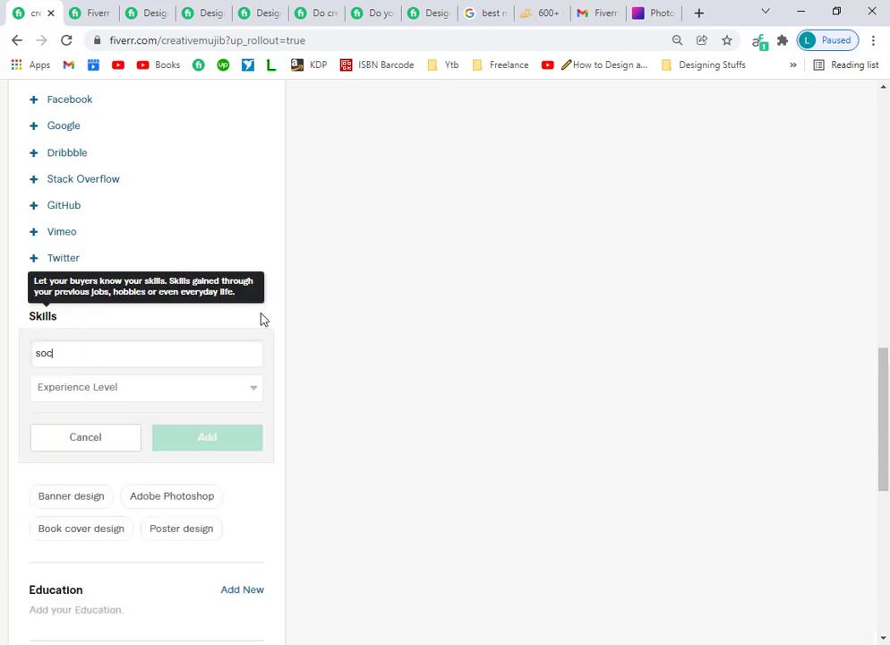
{"action": "type", "text": "ial meida pos"}
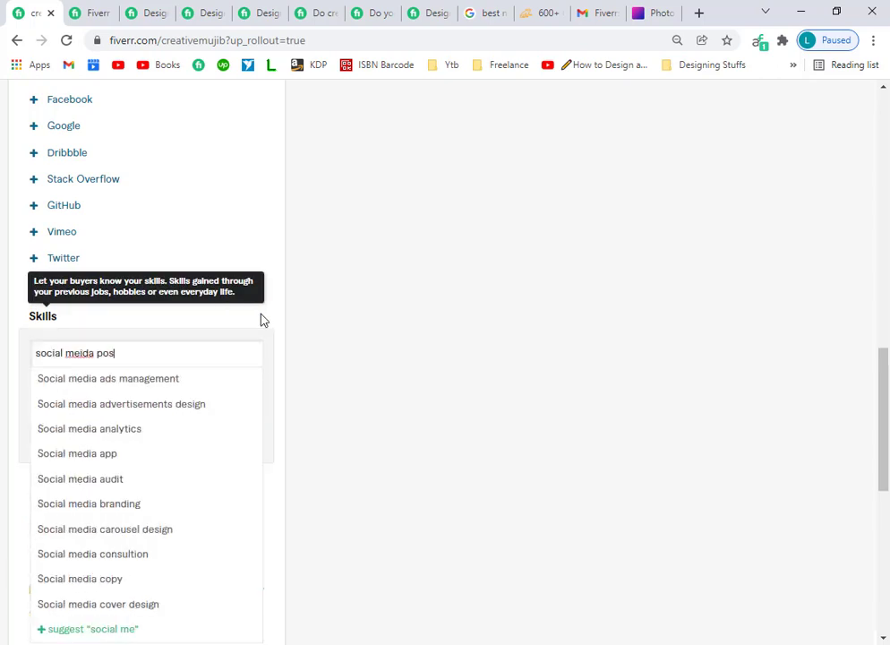
{"action": "type", "text": "t de"}
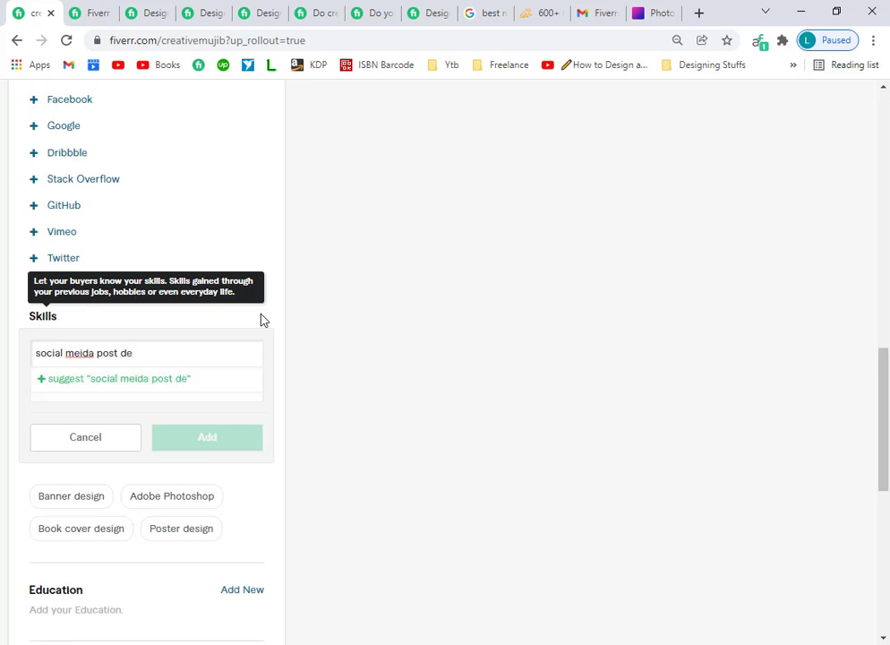
{"action": "key", "text": "BackSpace"}
{"action": "key", "text": "BackSpace"}
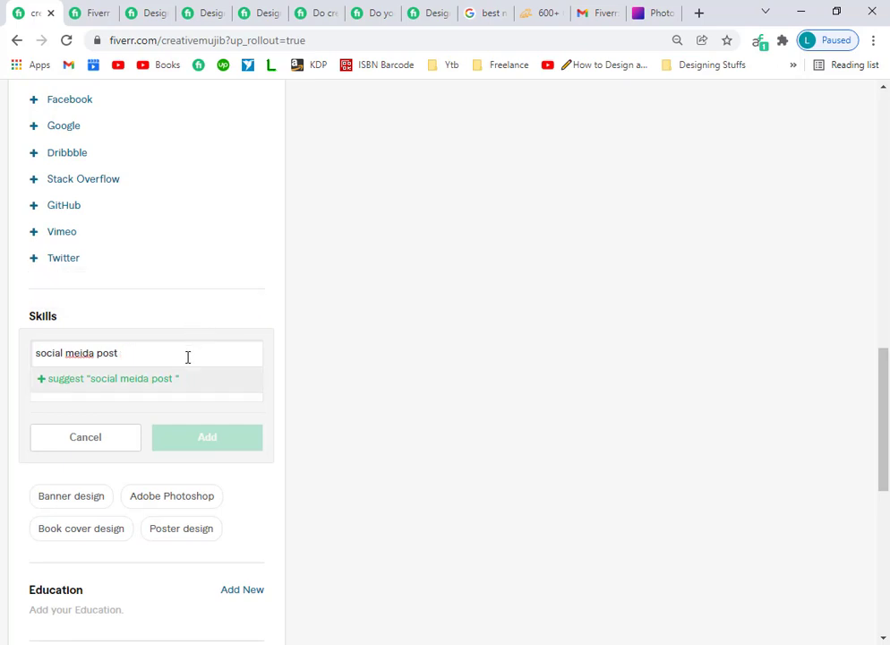
{"action": "key", "text": "BackSpace"}
{"action": "key", "text": "BackSpace"}
{"action": "key", "text": "BackSpace"}
{"action": "key", "text": "BackSpace"}
{"action": "key", "text": "BackSpace"}
{"action": "key", "text": "BackSpace"}
{"action": "key", "text": "BackSpace"}
{"action": "key", "text": "BackSpace"}
{"action": "key", "text": "BackSpace"}
{"action": "key", "text": "BackSpace"}
{"action": "key", "text": "BackSpace"}
{"action": "key", "text": "BackSpace"}
{"action": "key", "text": "BackSpace"}
{"action": "key", "text": "BackSpace"}
{"action": "key", "text": "BackSpace"}
{"action": "key", "text": "BackSpace"}
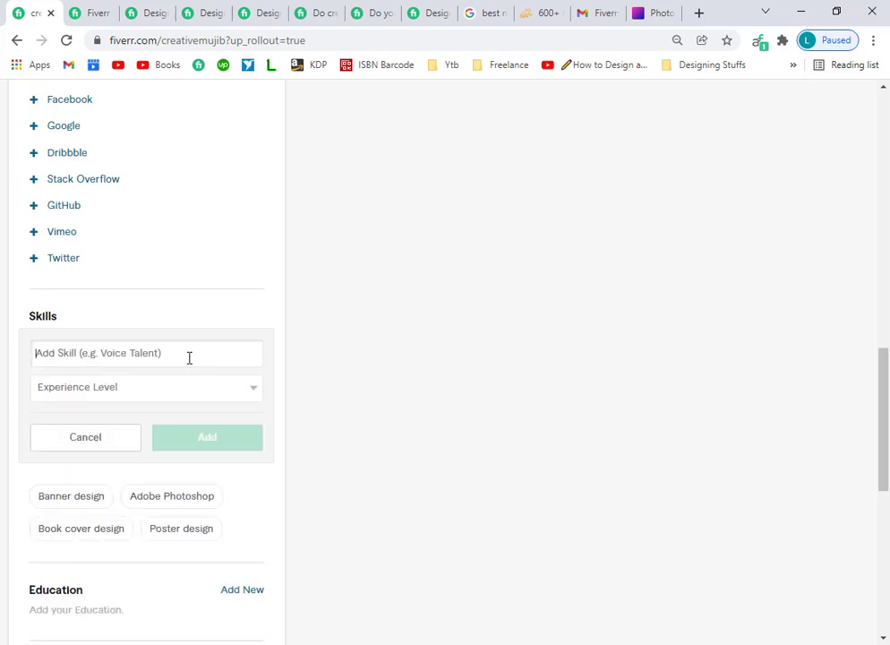
{"action": "scroll", "coordinate": [187, 356], "scroll_direction": "up", "scroll_amount": 1}
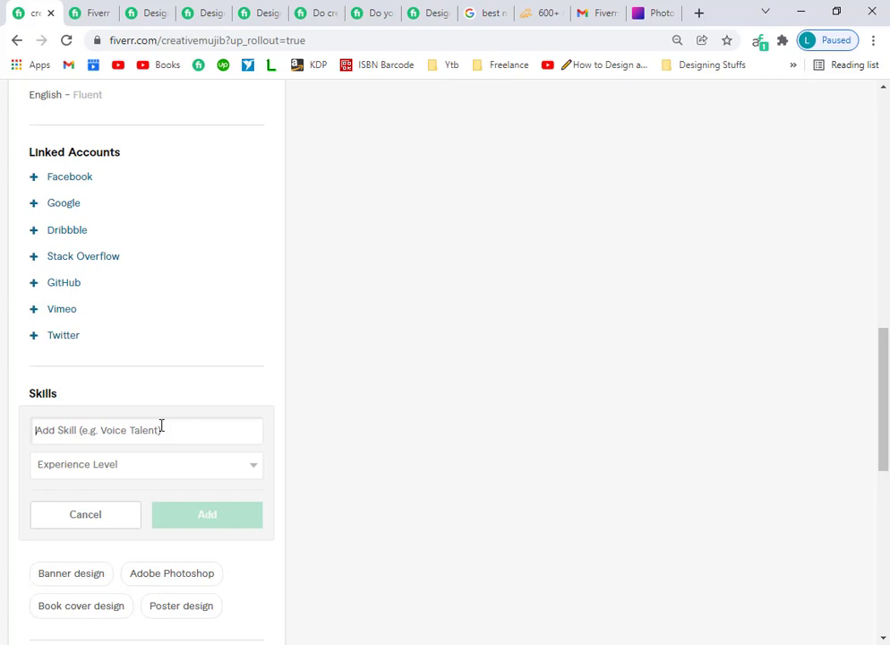
{"action": "type", "text": "signage de"}
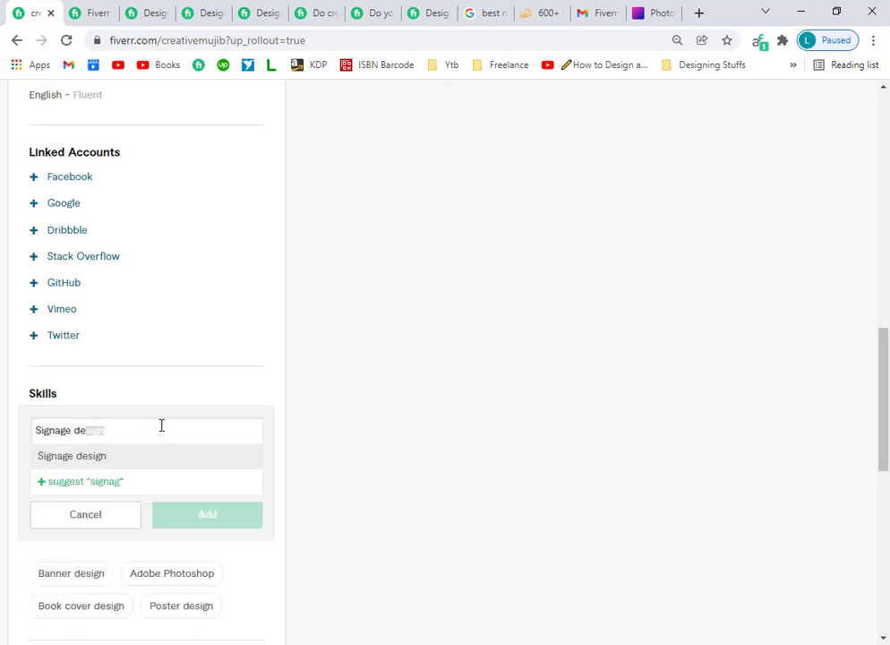
{"action": "type", "text": "s"}
{"action": "left_click", "coordinate": [70, 458]}
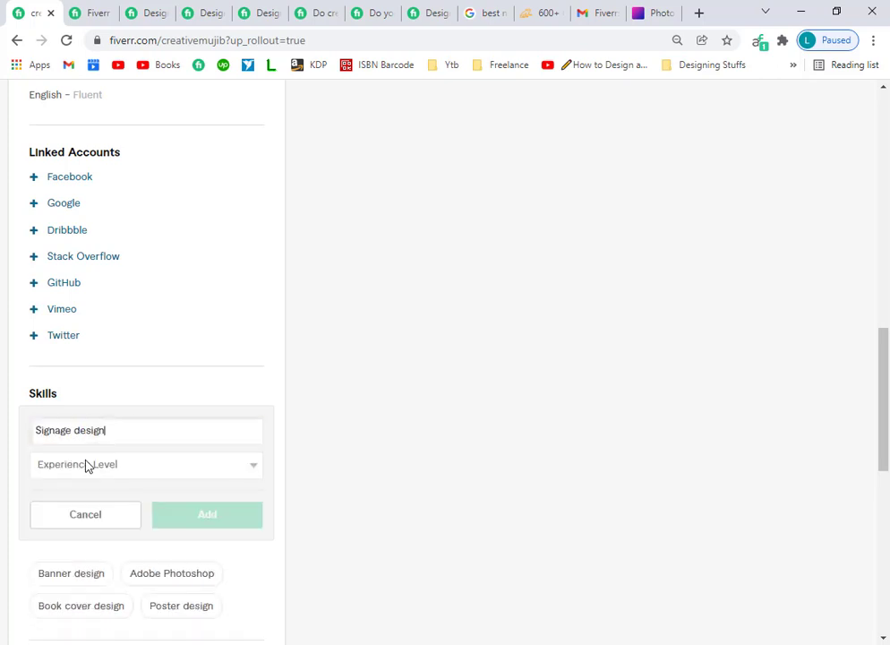
{"action": "left_click", "coordinate": [90, 463]}
{"action": "left_click", "coordinate": [65, 512]}
{"action": "left_click", "coordinate": [173, 514]}
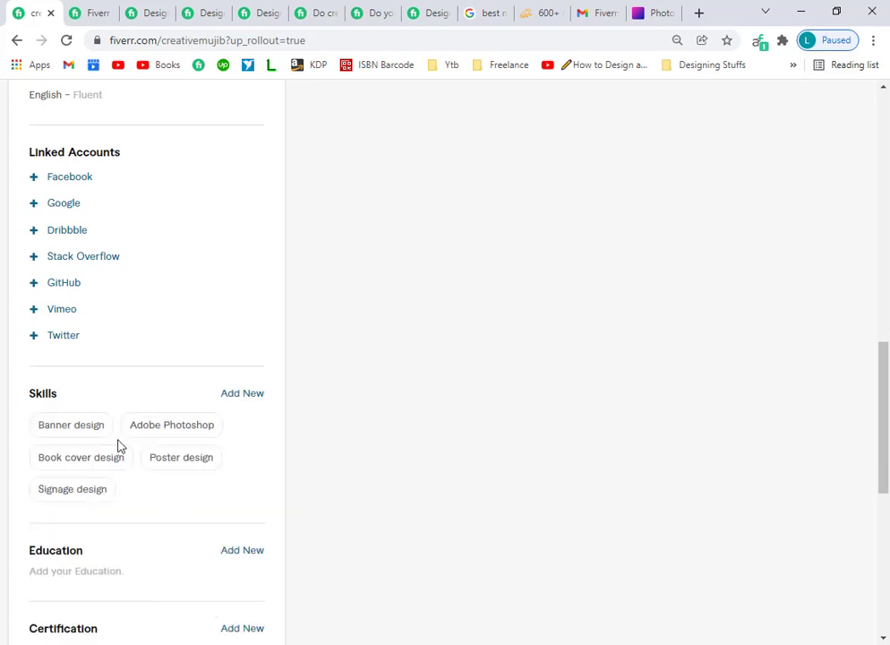
Add the custom skill 'google ads design' at Expert level.
{"action": "left_click", "coordinate": [230, 396]}
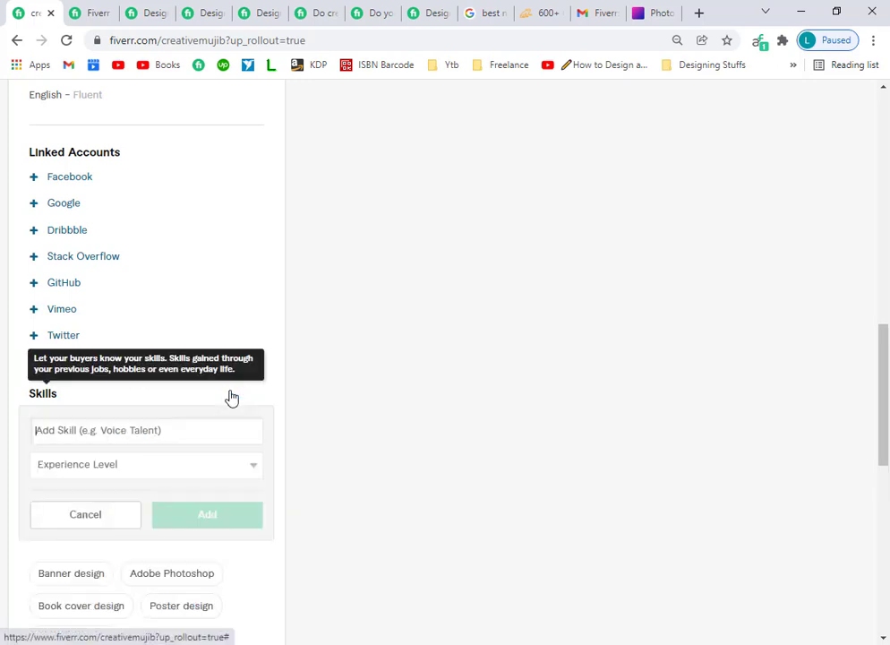
{"action": "type", "text": "goglea"}
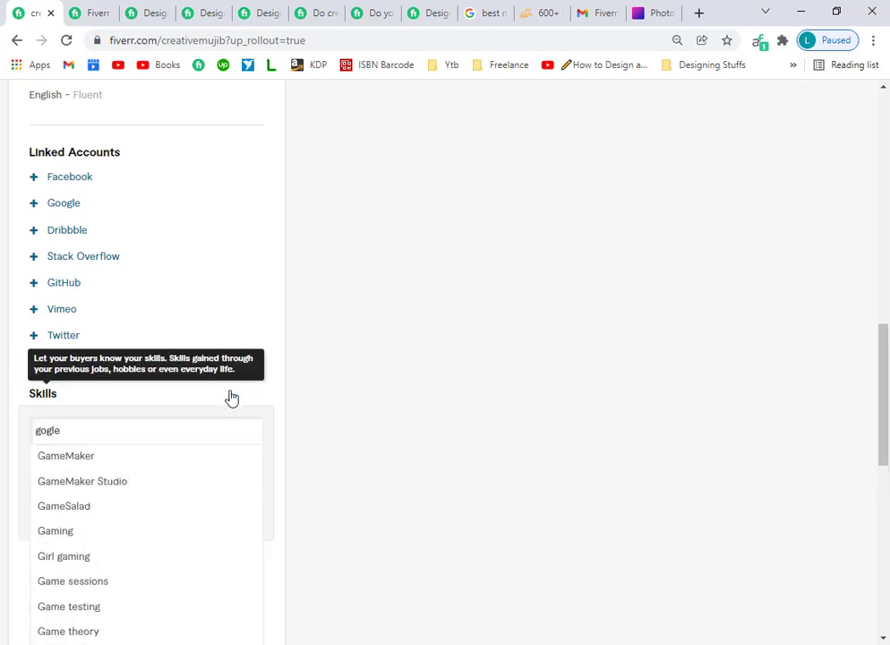
{"action": "key", "text": "BackSpace"}
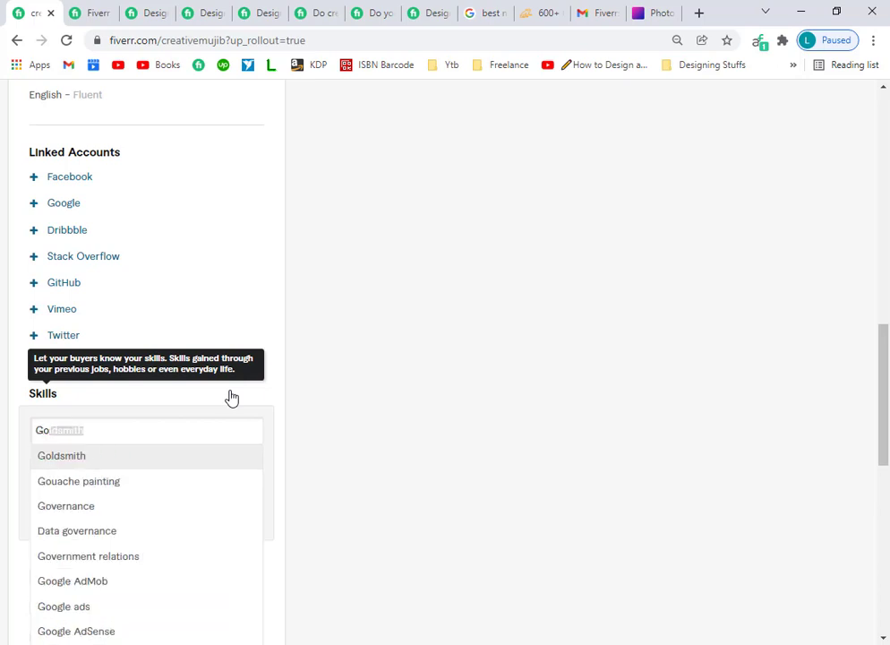
{"action": "type", "text": "ogle ads banner"}
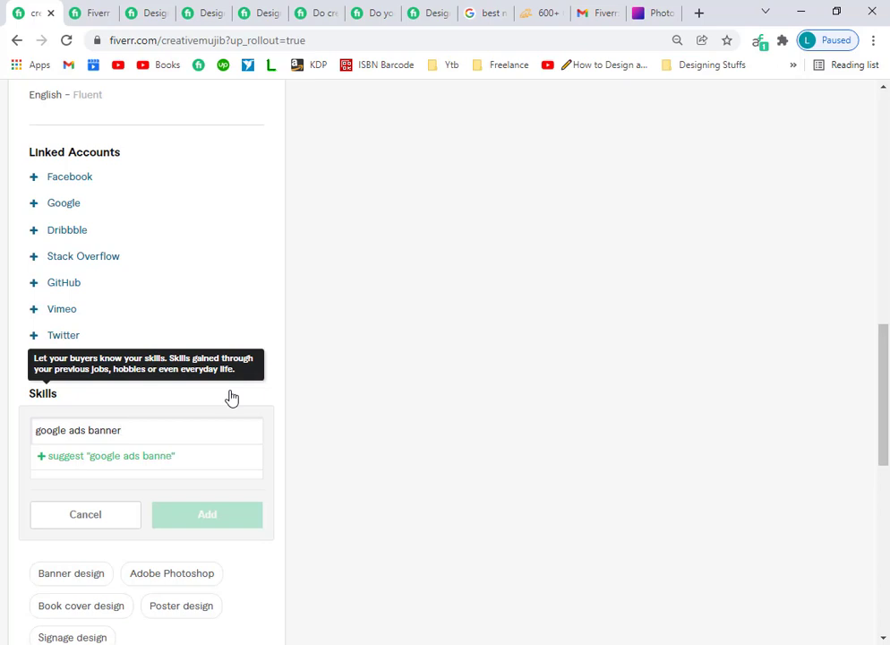
{"action": "key", "text": "BackSpace"}
{"action": "key", "text": "BackSpace"}
{"action": "key", "text": "BackSpace"}
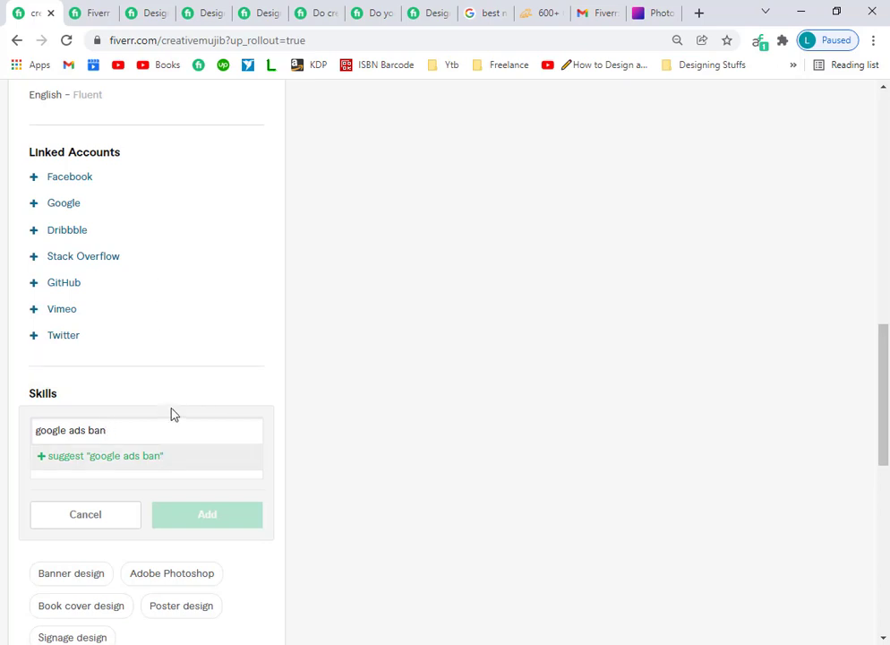
{"action": "key", "text": "BackSpace"}
{"action": "key", "text": "BackSpace"}
{"action": "key", "text": "BackSpace"}
{"action": "key", "text": "BackSpace"}
{"action": "type", "text": "design"}
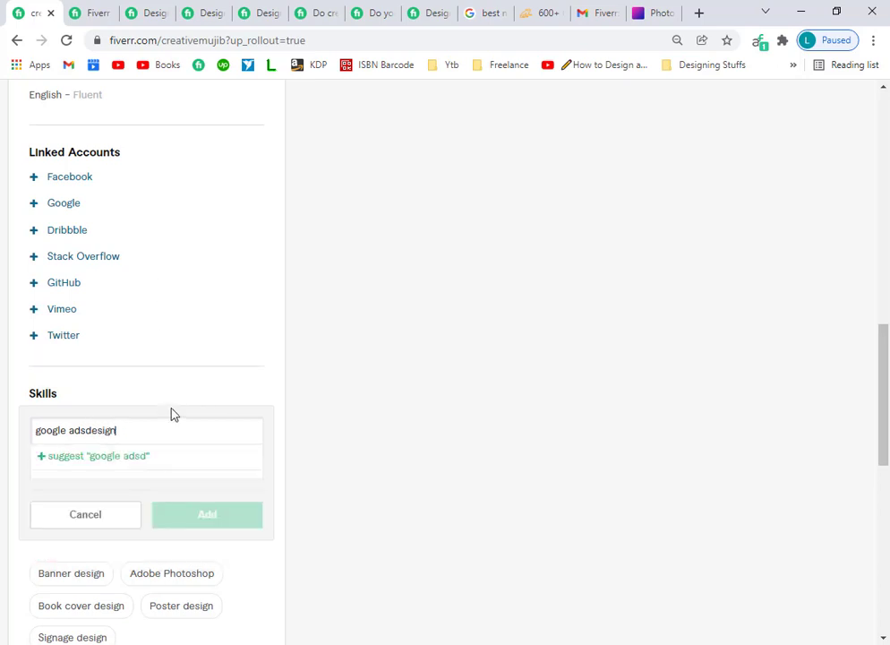
{"action": "key", "text": "Left"}
{"action": "key", "text": "Left"}
{"action": "key", "text": "Left"}
{"action": "key", "text": "Left"}
{"action": "key", "text": "Left"}
{"action": "key", "text": "Left"}
{"action": "left_click", "coordinate": [141, 459]}
{"action": "left_click", "coordinate": [125, 467]}
{"action": "left_click", "coordinate": [90, 511]}
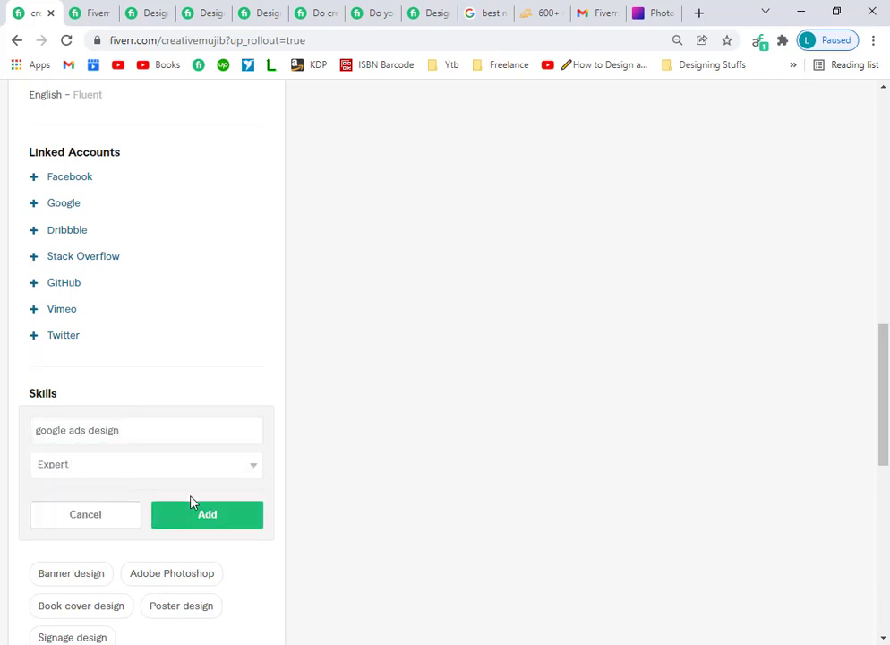
{"action": "left_click", "coordinate": [192, 505]}
{"action": "scroll", "coordinate": [134, 429], "scroll_direction": "down", "scroll_amount": 2}
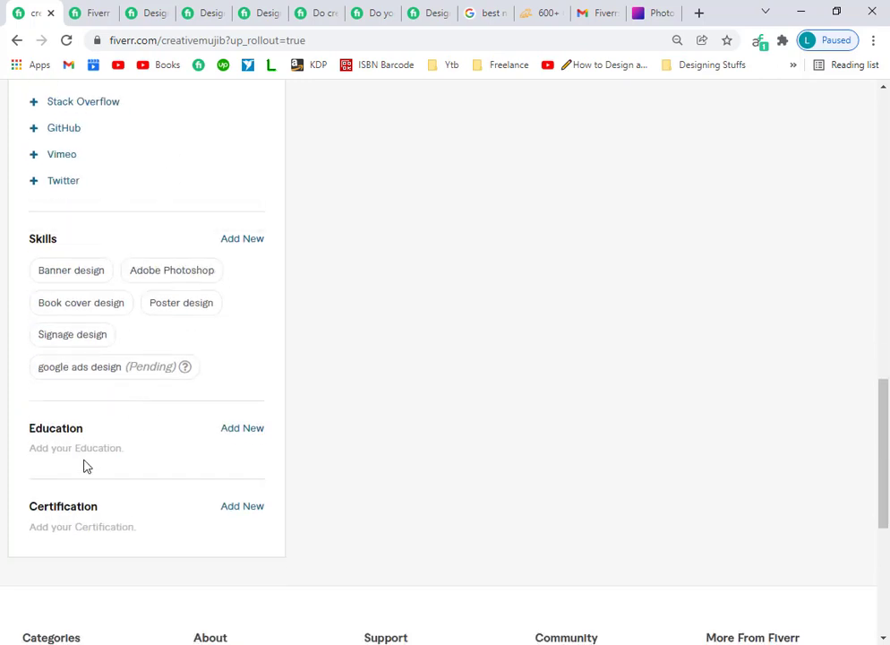
Open a new Education entry, browse Country, Title and Year lists without choosing, then return to the top.
{"action": "left_click", "coordinate": [236, 428]}
{"action": "scroll", "coordinate": [179, 413], "scroll_direction": "down", "scroll_amount": 3}
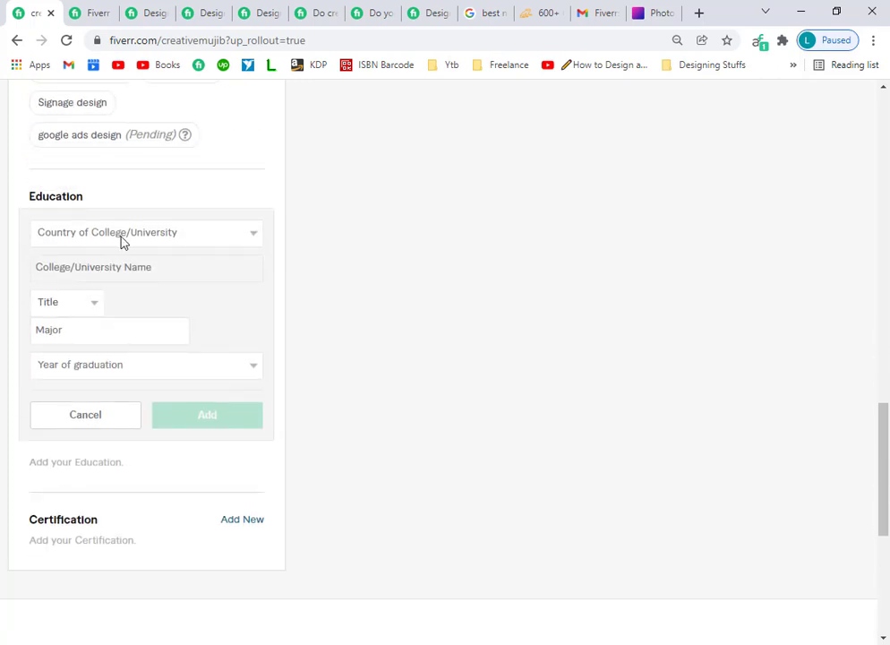
{"action": "left_click", "coordinate": [122, 242]}
{"action": "left_click", "coordinate": [291, 298]}
{"action": "left_click", "coordinate": [88, 304]}
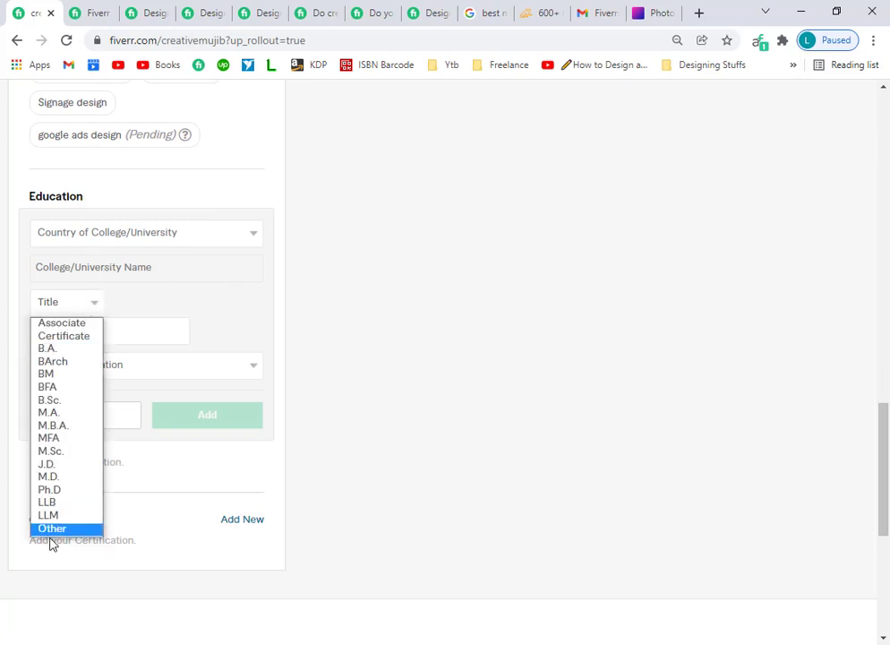
{"action": "left_click", "coordinate": [111, 362]}
{"action": "left_click", "coordinate": [107, 364]}
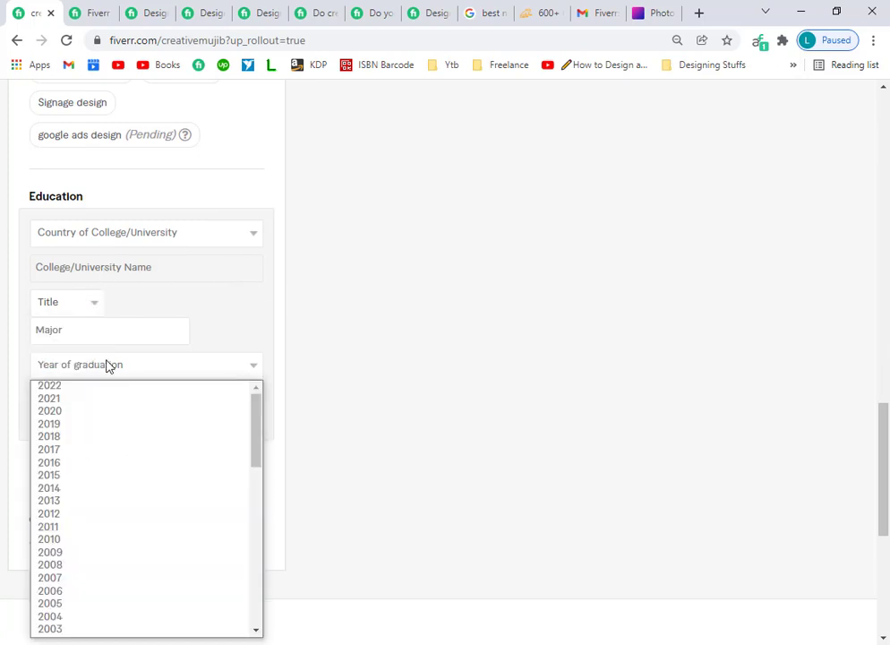
{"action": "left_click", "coordinate": [177, 319]}
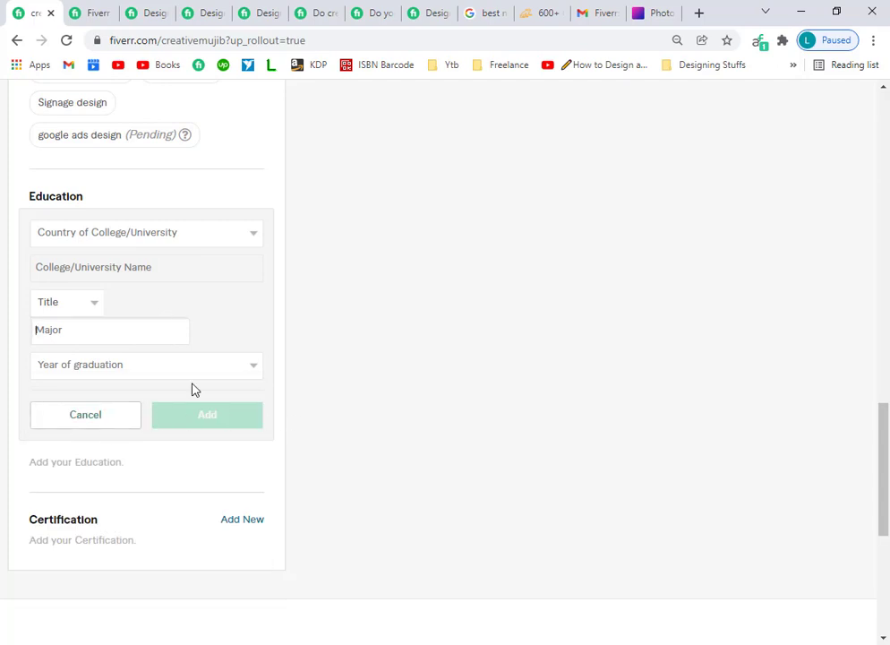
{"action": "scroll", "coordinate": [101, 443], "scroll_direction": "down", "scroll_amount": 3}
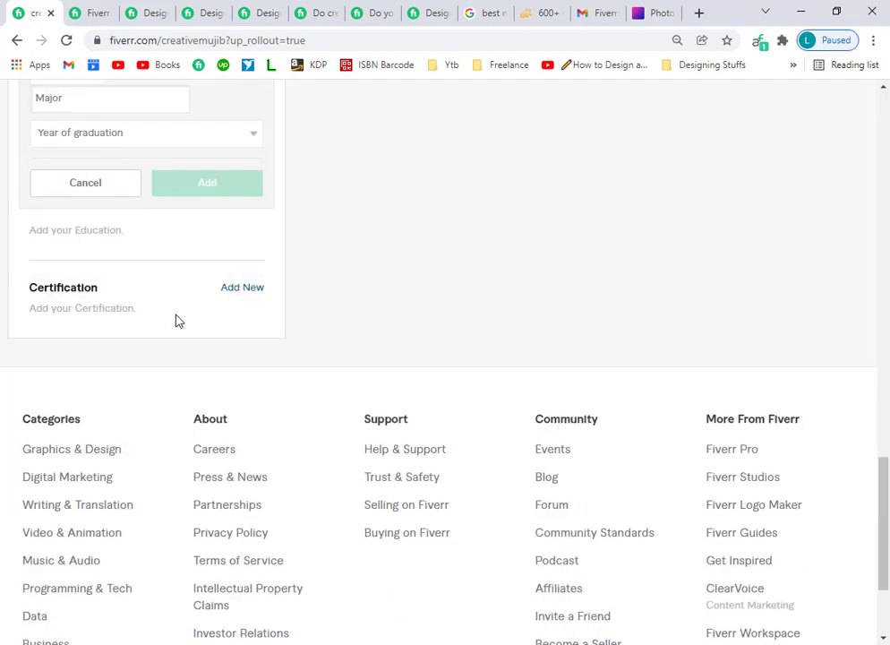
{"action": "scroll", "coordinate": [173, 358], "scroll_direction": "up", "scroll_amount": 10}
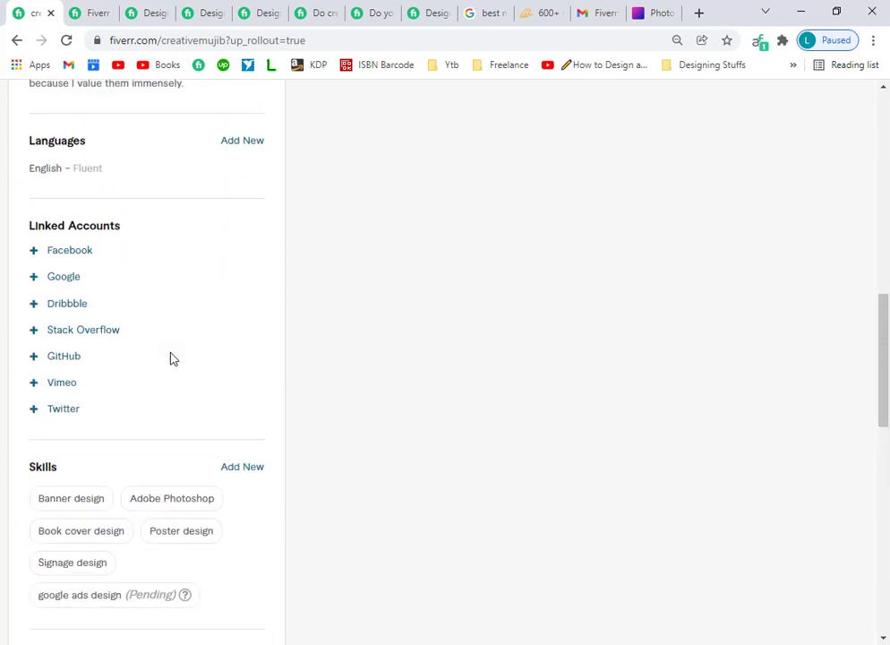
{"action": "scroll", "coordinate": [170, 403], "scroll_direction": "up", "scroll_amount": 3}
{"action": "scroll", "coordinate": [174, 444], "scroll_direction": "up", "scroll_amount": 3}
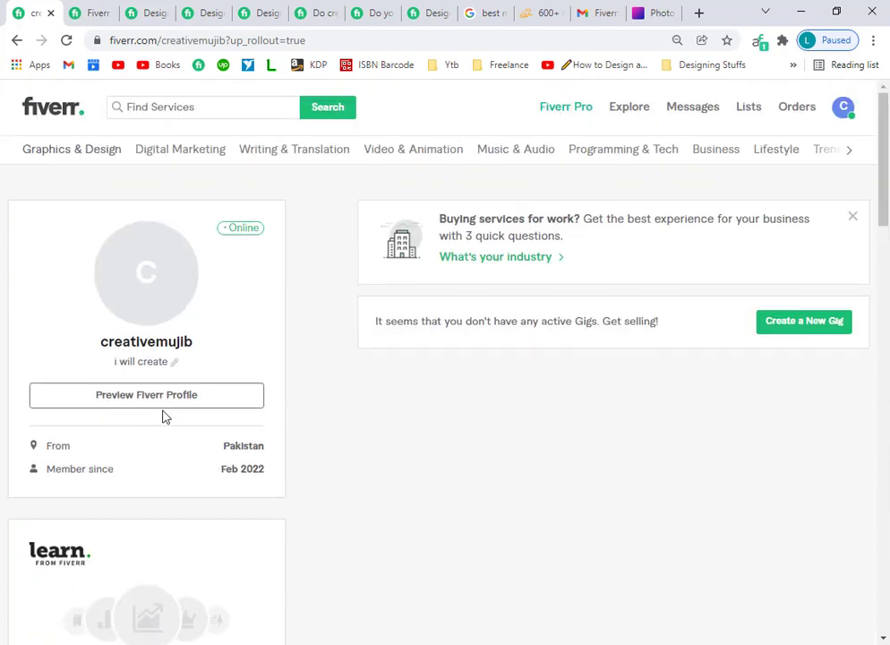
Start seller onboarding from new gig creation and reach the Personal Info form.
{"action": "left_click", "coordinate": [791, 322]}
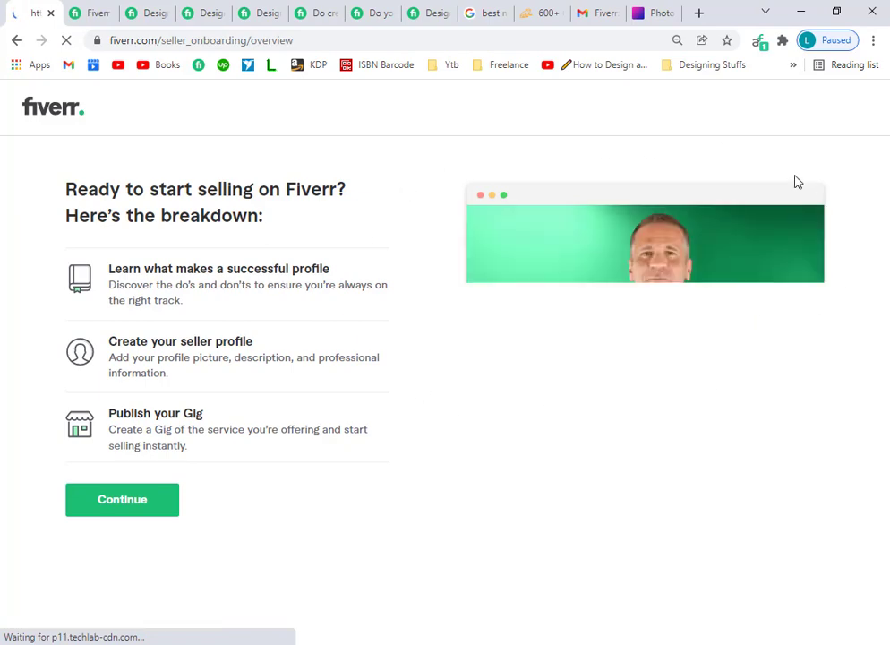
{"action": "left_click", "coordinate": [163, 512]}
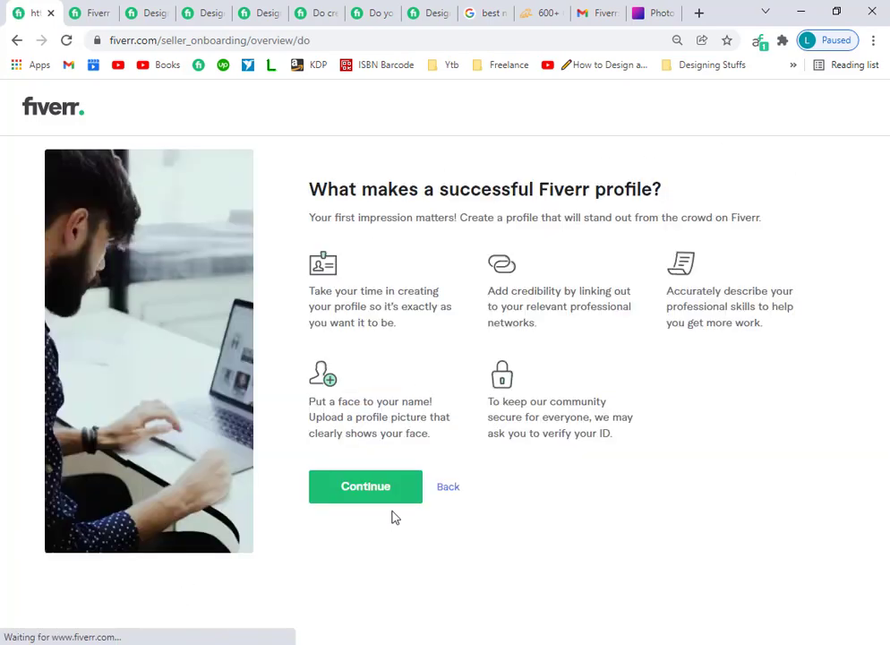
{"action": "left_click", "coordinate": [395, 495]}
{"action": "left_click", "coordinate": [375, 506]}
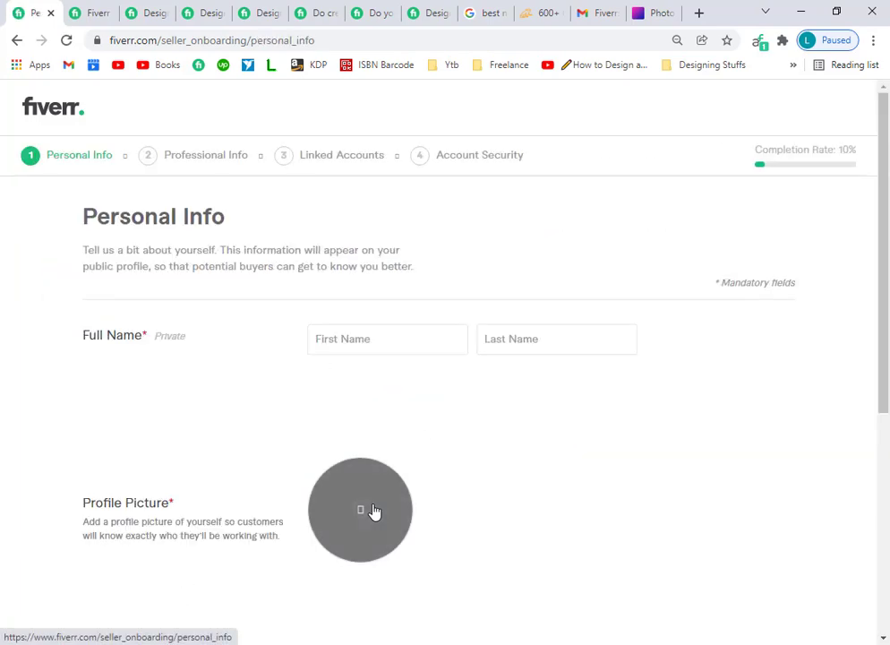
Enter the seller's first and last name on the Personal Info form.
{"action": "left_click", "coordinate": [380, 338]}
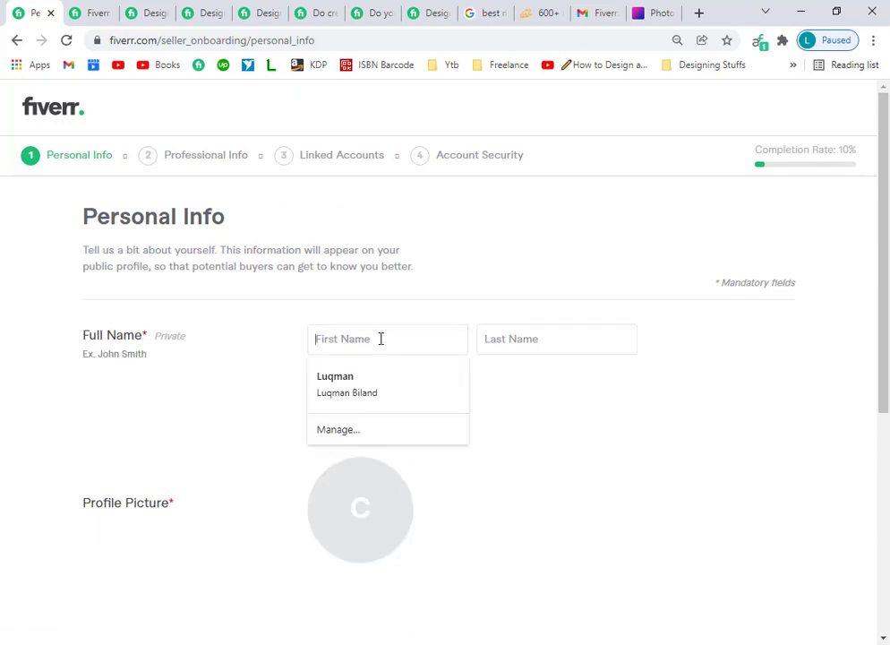
{"action": "type", "text": "Mujib"}
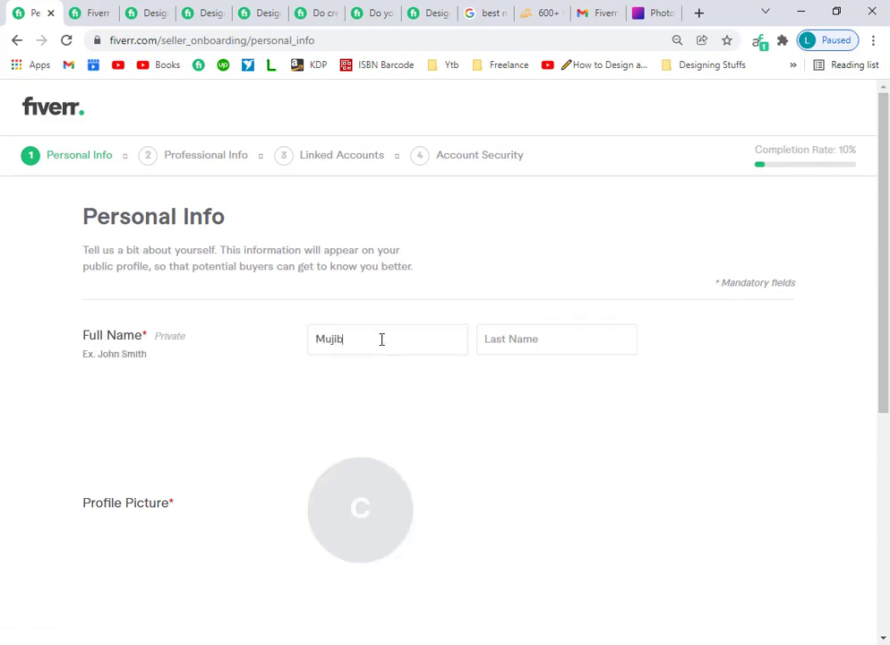
{"action": "key", "text": "Tab"}
{"action": "type", "text": "k"}
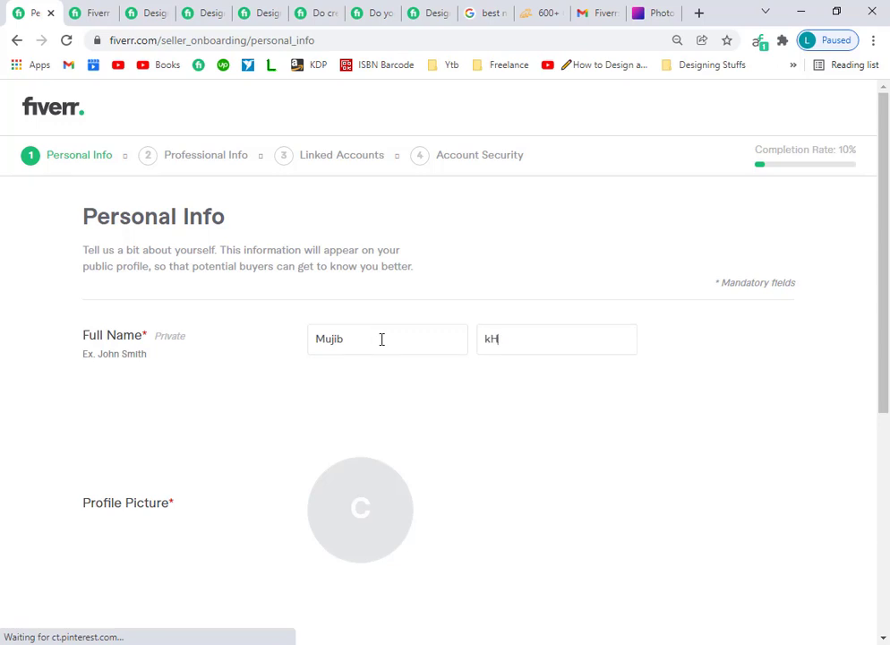
{"action": "type", "text": "HA"}
{"action": "key", "text": "BackSpace"}
{"action": "key", "text": "BackSpace"}
{"action": "key", "text": "BackSpace"}
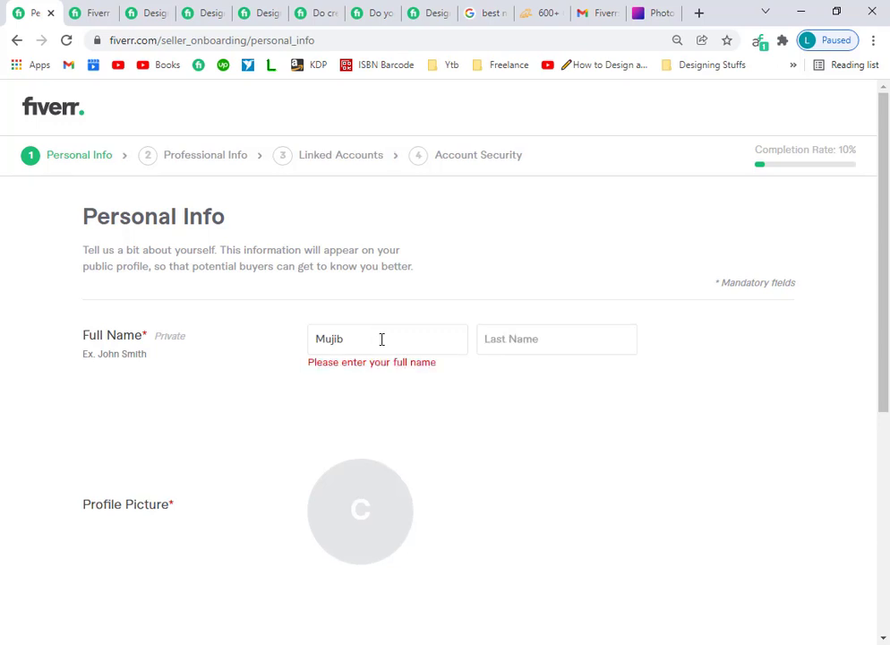
{"action": "type", "text": "Khan"}
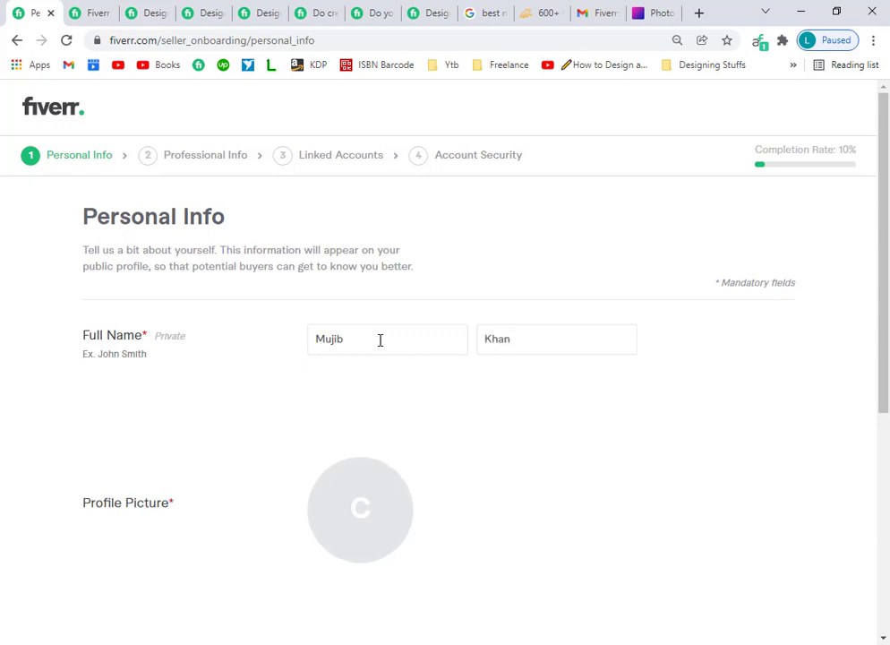
{"action": "scroll", "coordinate": [379, 340], "scroll_direction": "down", "scroll_amount": 3}
Upload the WhatsApp image from Downloads as the profile picture.
{"action": "left_click", "coordinate": [355, 276]}
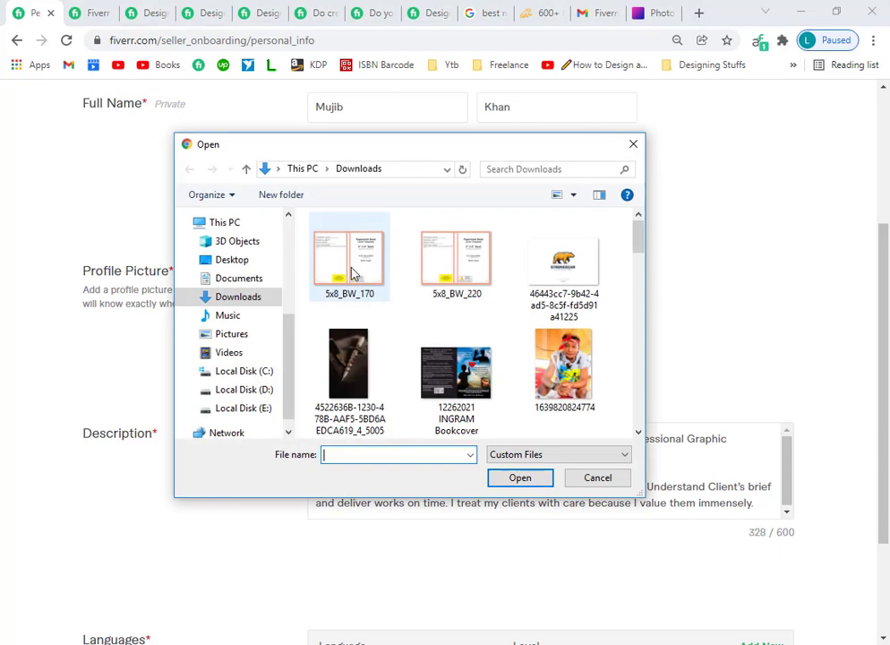
{"action": "left_click_drag", "start_coordinate": [638, 233], "coordinate": [616, 409]}
{"action": "left_click", "coordinate": [340, 361]}
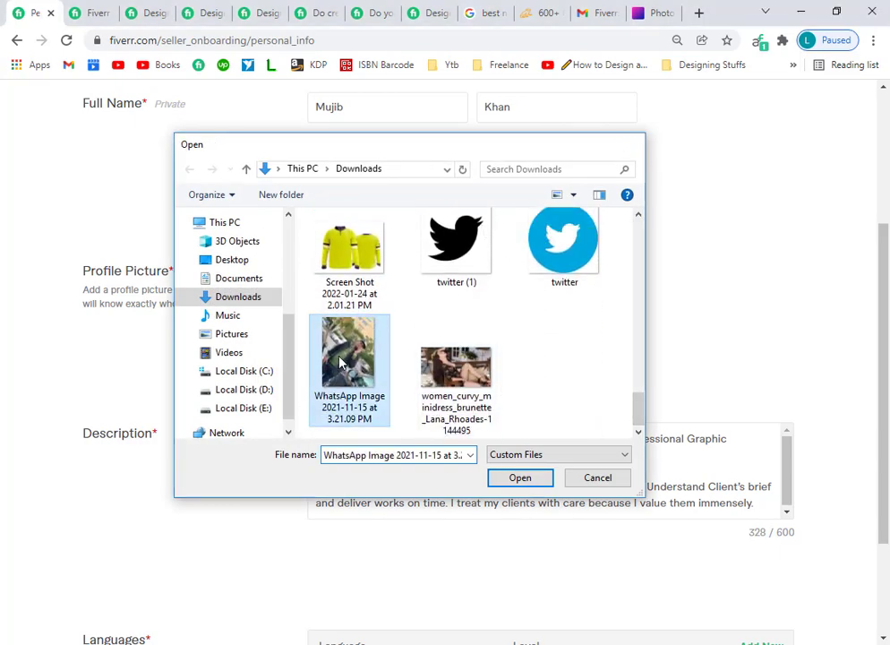
{"action": "double_click", "coordinate": [340, 362]}
Submit Personal Info to advance to the Professional Info step.
{"action": "scroll", "coordinate": [525, 423], "scroll_direction": "down", "scroll_amount": 2}
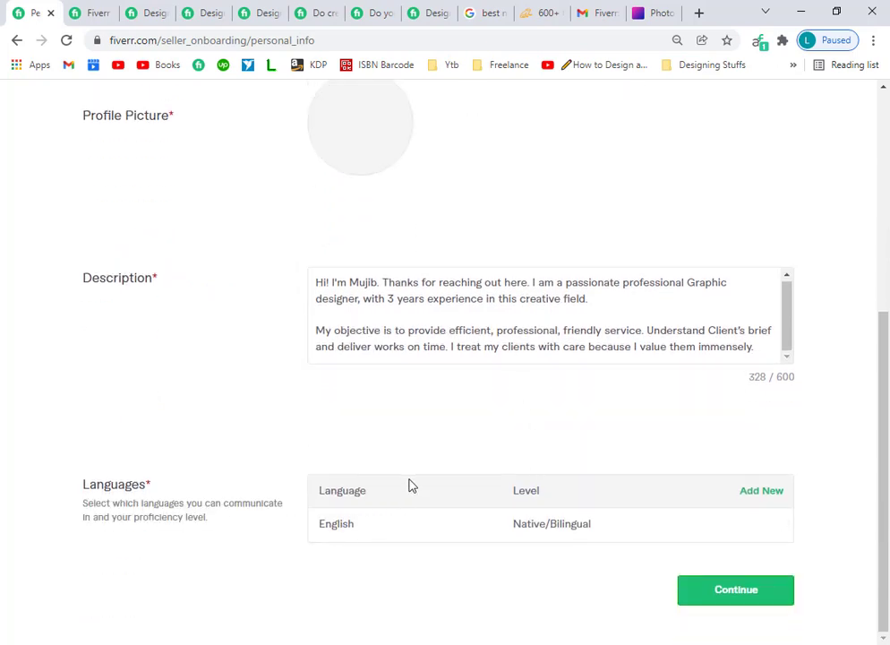
{"action": "scroll", "coordinate": [409, 484], "scroll_direction": "up", "scroll_amount": 1}
{"action": "scroll", "coordinate": [541, 431], "scroll_direction": "down", "scroll_amount": 1}
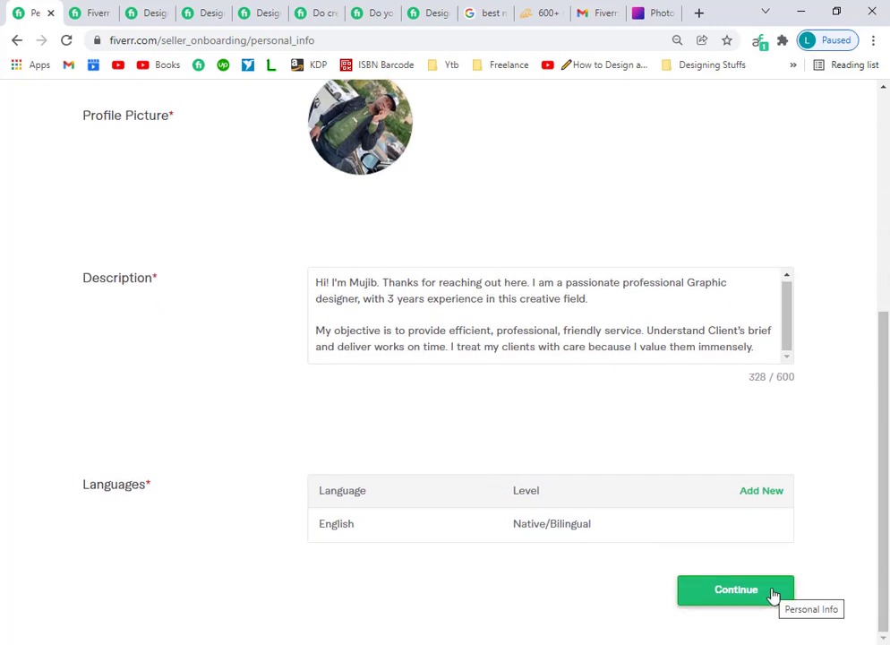
{"action": "left_click", "coordinate": [775, 591]}
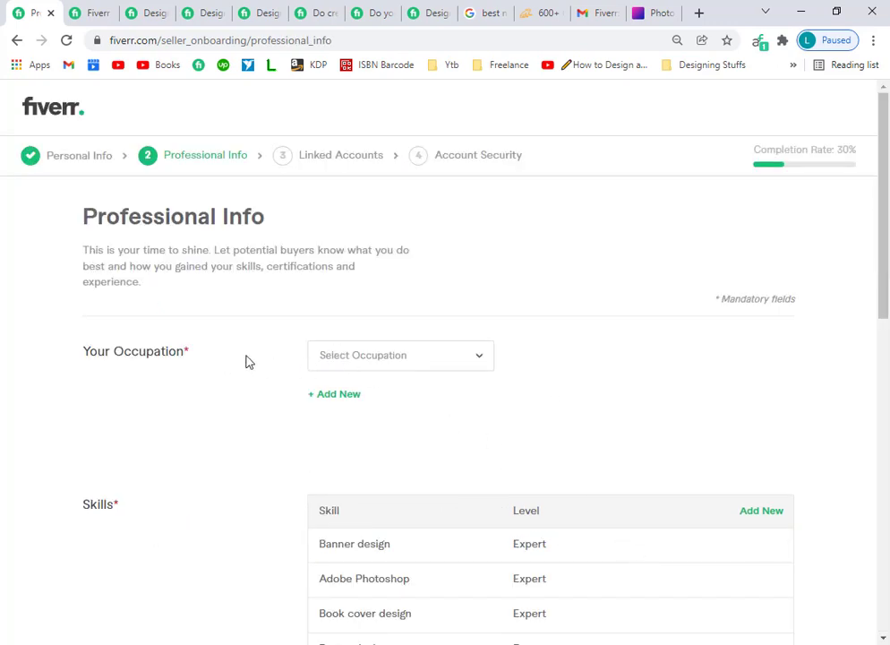
Set the occupation to Graphics & Design.
{"action": "left_click", "coordinate": [461, 358]}
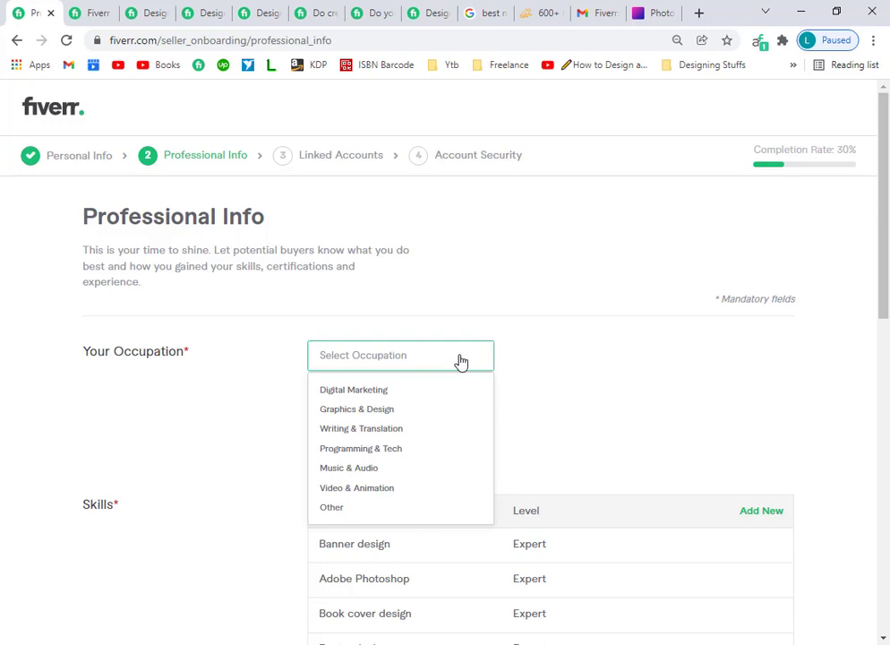
{"action": "left_click", "coordinate": [378, 411]}
{"action": "scroll", "coordinate": [491, 391], "scroll_direction": "down", "scroll_amount": 2}
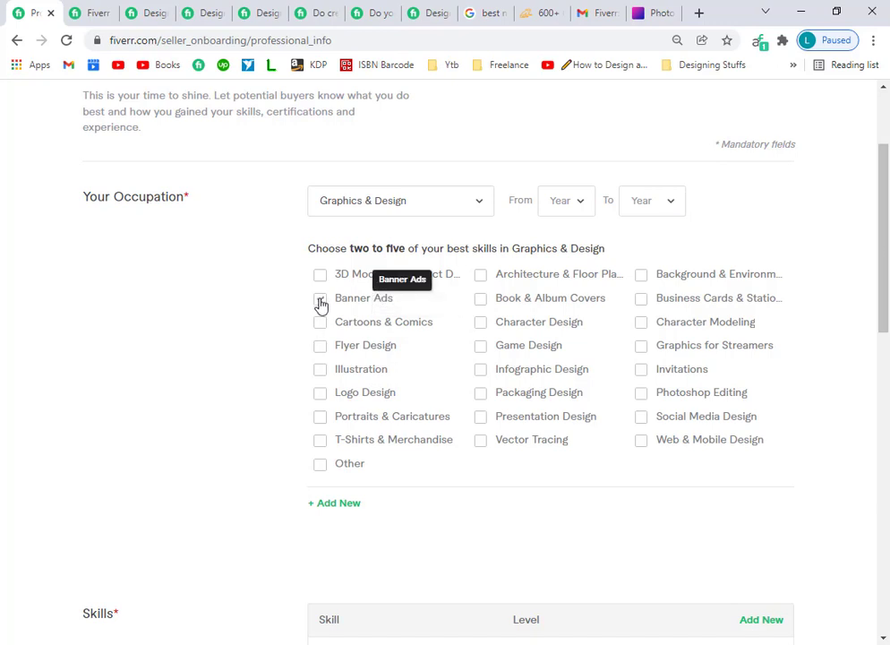
{"action": "left_click_drag", "start_coordinate": [402, 247], "coordinate": [367, 249]}
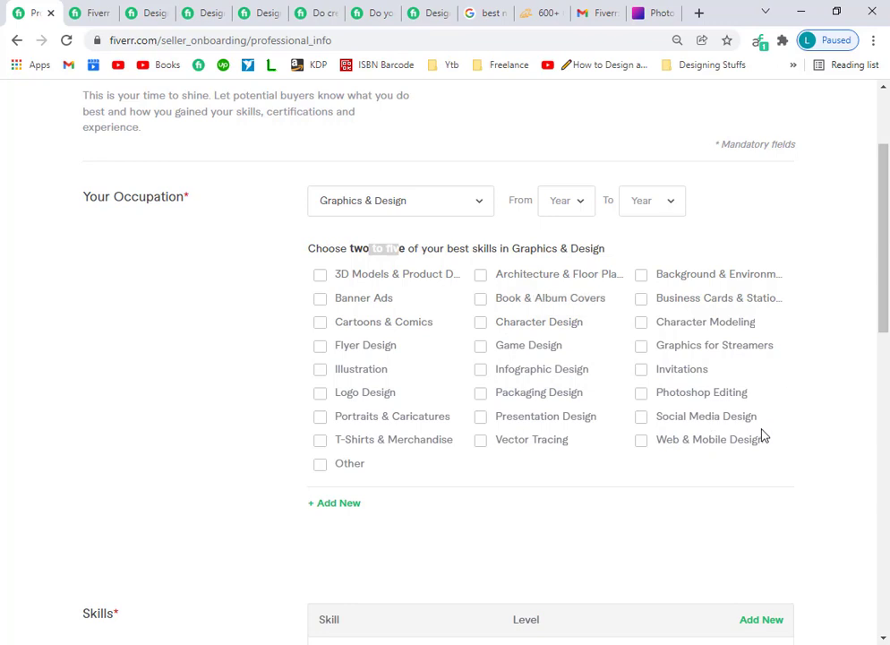
Tick Photoshop Editing, Banner Ads, Book & Album Covers, Social Media Design and Flyer Design skills.
{"action": "left_click", "coordinate": [641, 394]}
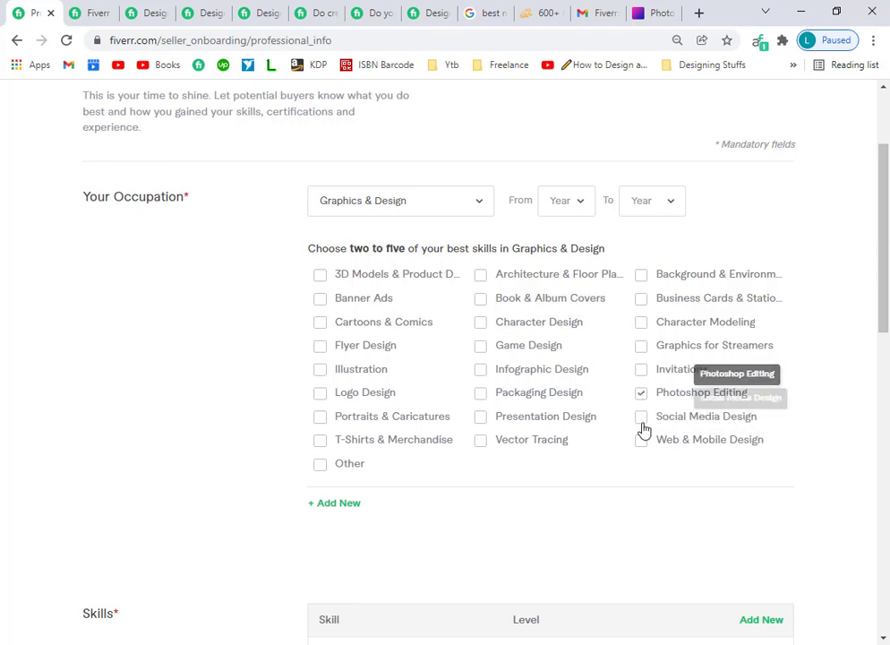
{"action": "left_click", "coordinate": [320, 299]}
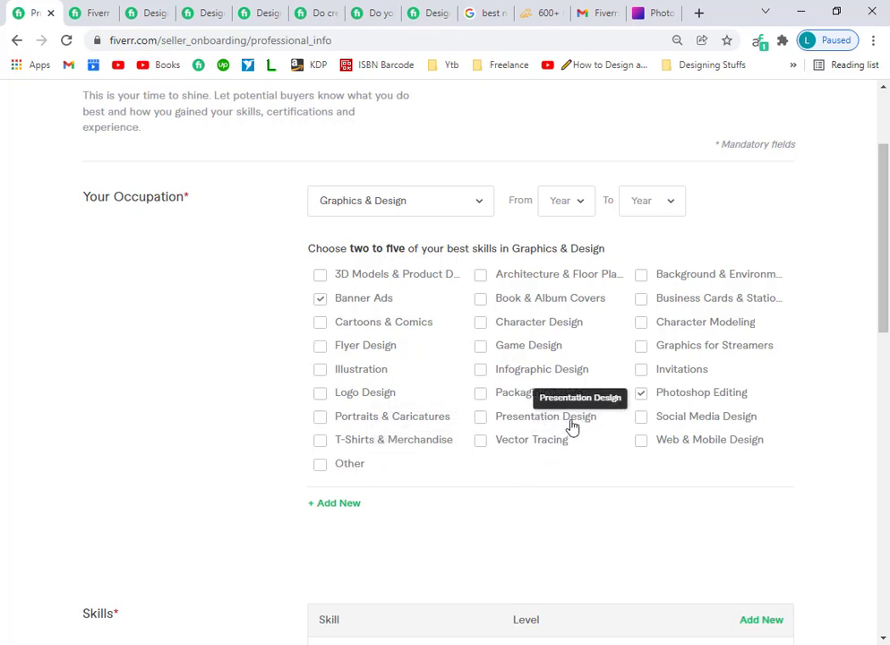
{"action": "left_click", "coordinate": [480, 301]}
{"action": "left_click", "coordinate": [642, 417]}
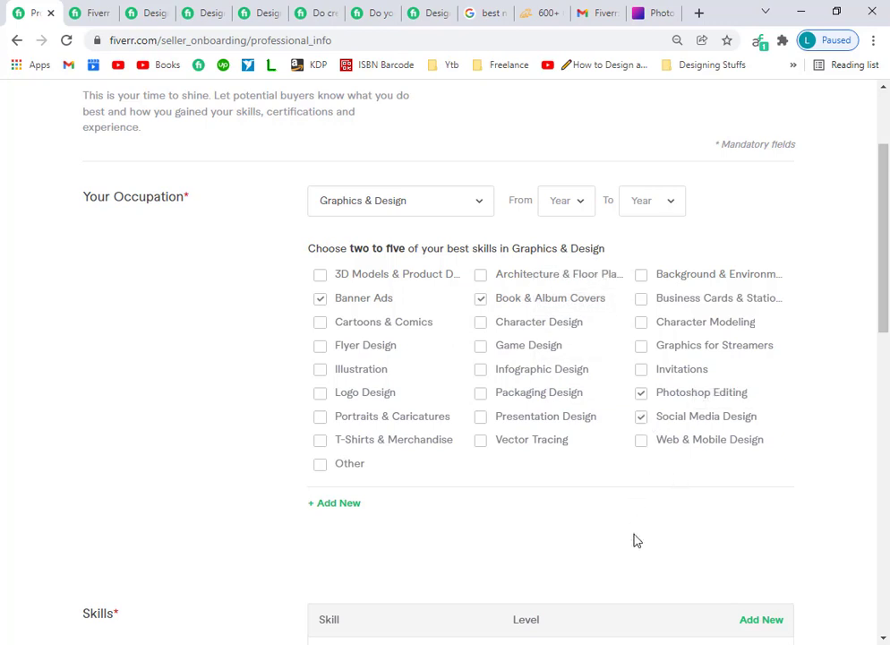
{"action": "left_click", "coordinate": [321, 297]}
{"action": "left_click", "coordinate": [322, 298]}
{"action": "left_click", "coordinate": [321, 346]}
Try submitting Professional Info, which flags the missing years of experience.
{"action": "scroll", "coordinate": [554, 473], "scroll_direction": "down", "scroll_amount": 2}
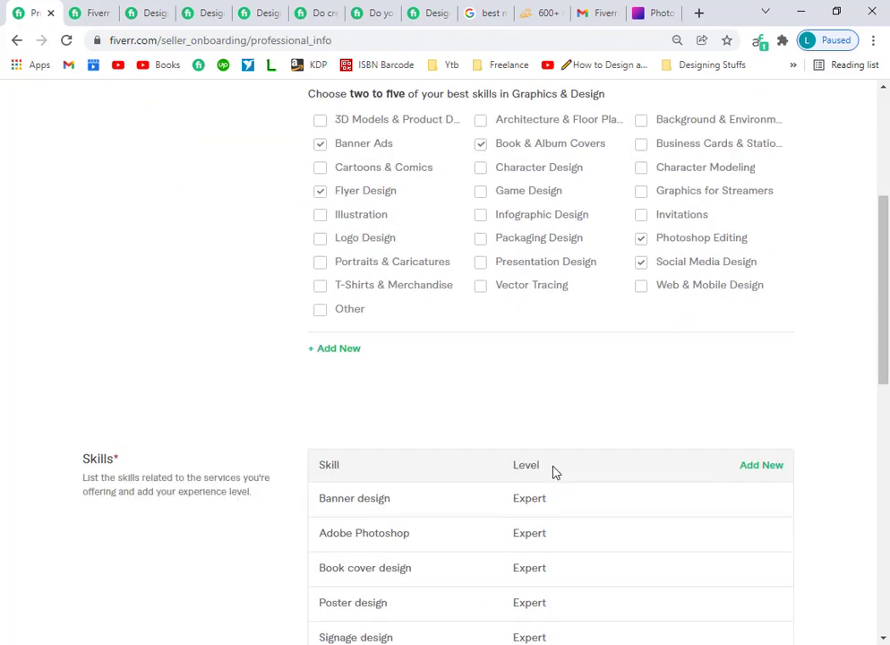
{"action": "scroll", "coordinate": [645, 446], "scroll_direction": "down", "scroll_amount": 1}
{"action": "scroll", "coordinate": [538, 521], "scroll_direction": "down", "scroll_amount": 3}
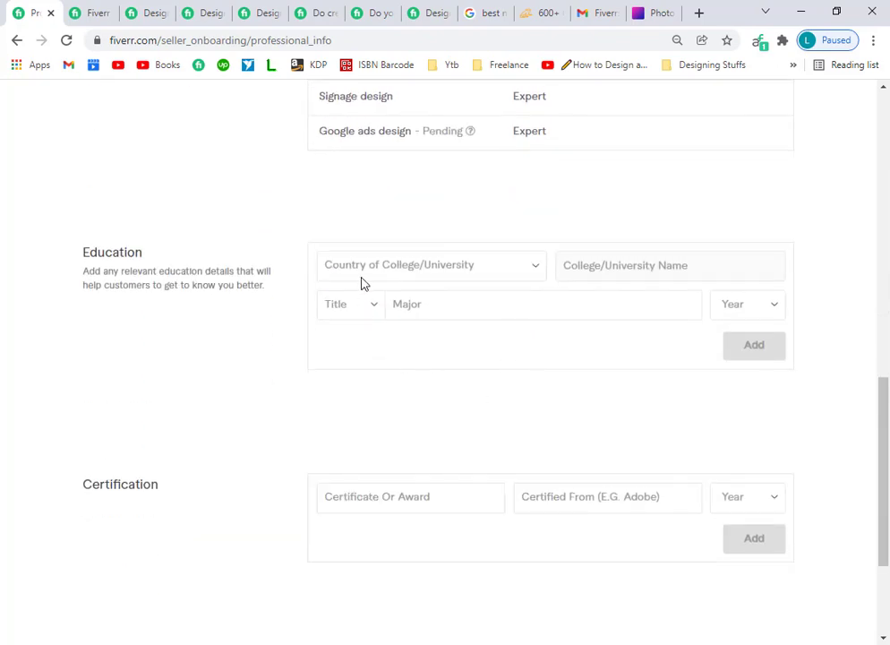
{"action": "scroll", "coordinate": [624, 384], "scroll_direction": "down", "scroll_amount": 2}
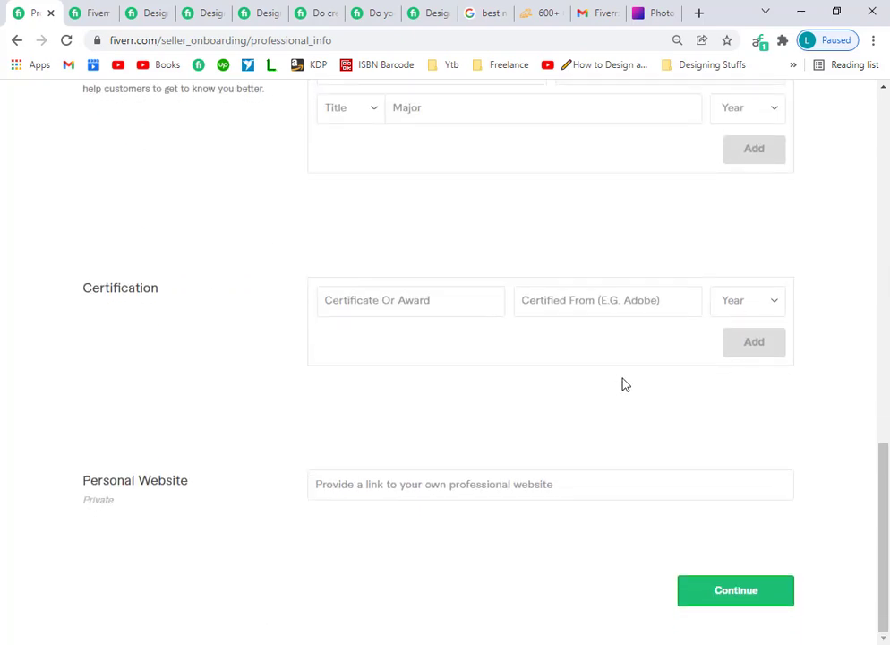
{"action": "left_click", "coordinate": [690, 593]}
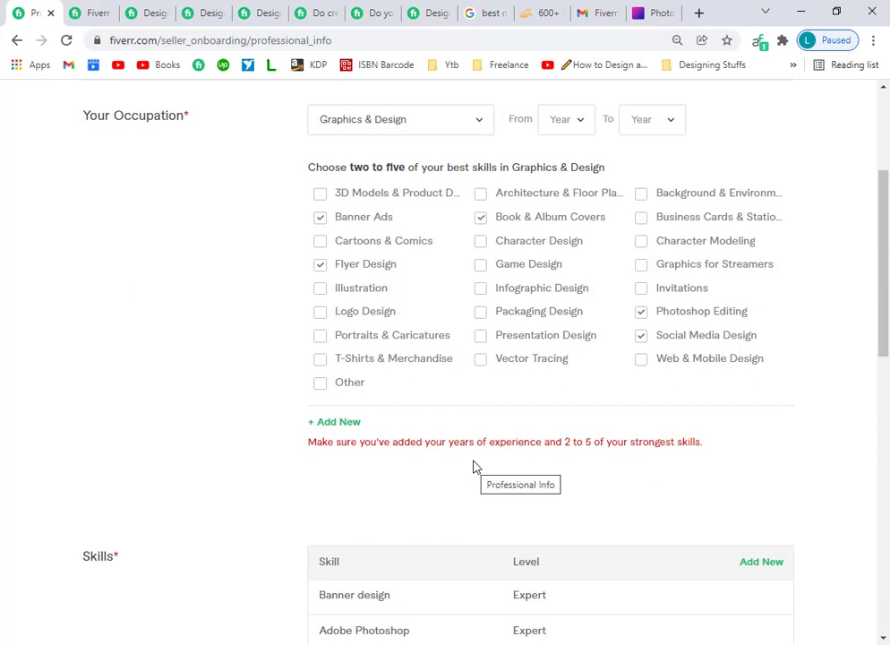
Set the Graphics & Design experience to run from 2017 to 2022.
{"action": "scroll", "coordinate": [556, 336], "scroll_direction": "up", "scroll_amount": 3}
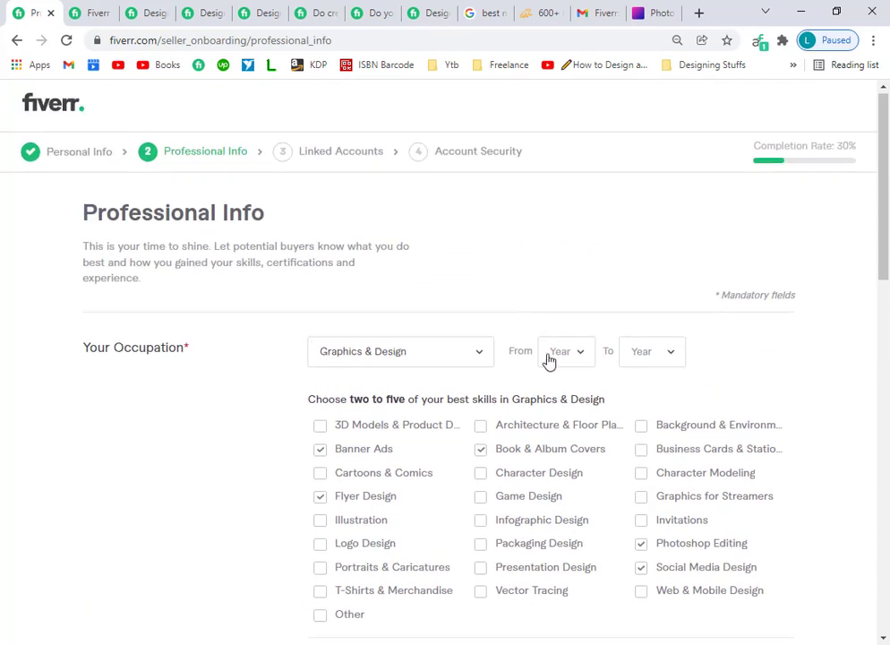
{"action": "left_click", "coordinate": [573, 351]}
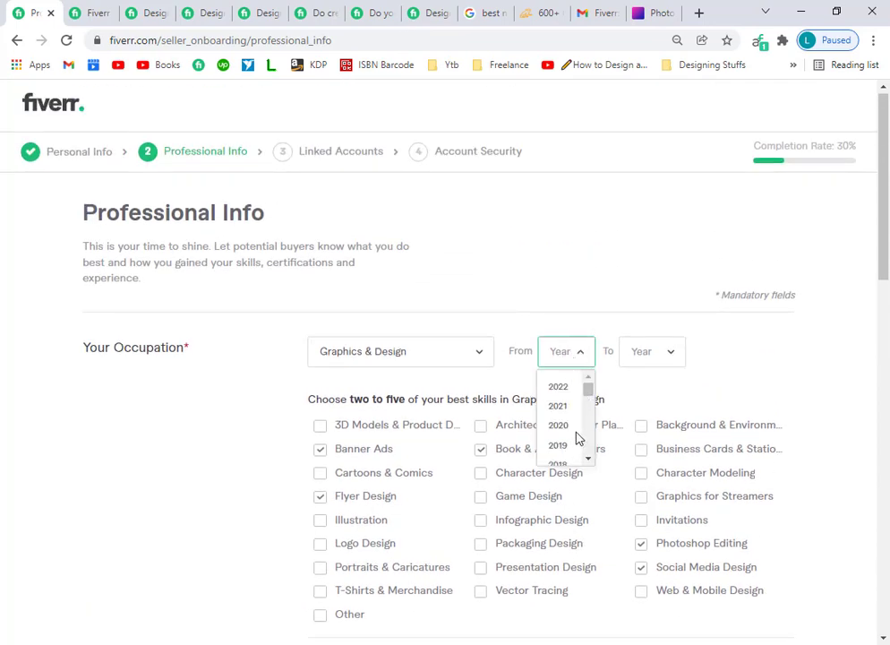
{"action": "scroll", "coordinate": [578, 438], "scroll_direction": "down", "scroll_amount": 1}
{"action": "left_click", "coordinate": [562, 411]}
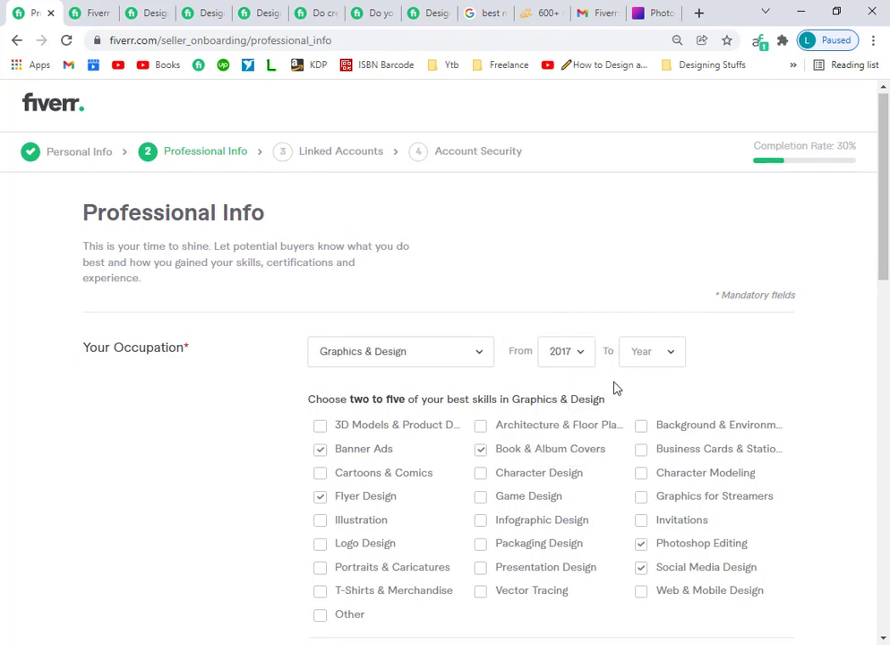
{"action": "left_click", "coordinate": [653, 351]}
{"action": "left_click", "coordinate": [653, 386]}
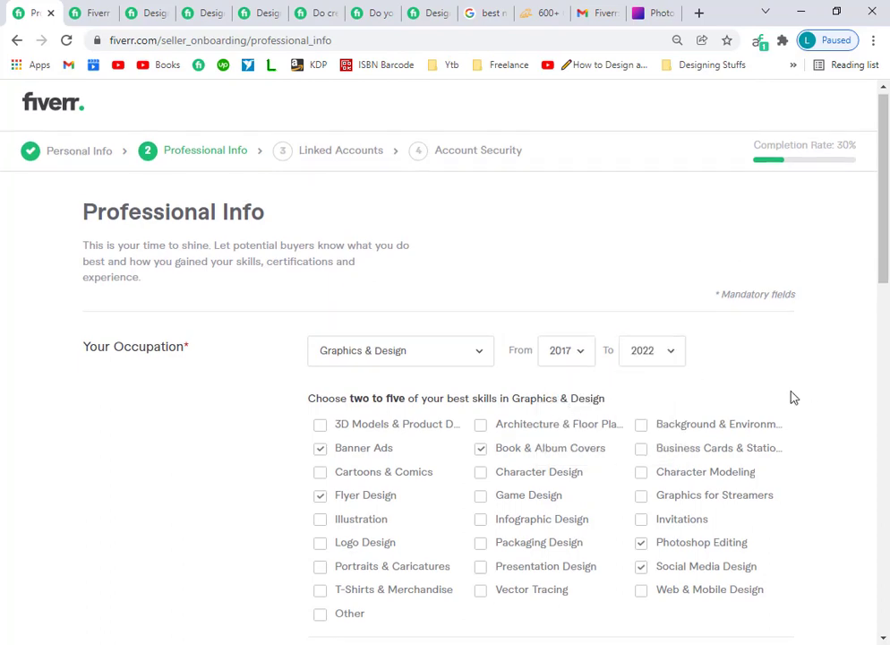
{"action": "scroll", "coordinate": [697, 452], "scroll_direction": "down", "scroll_amount": 10}
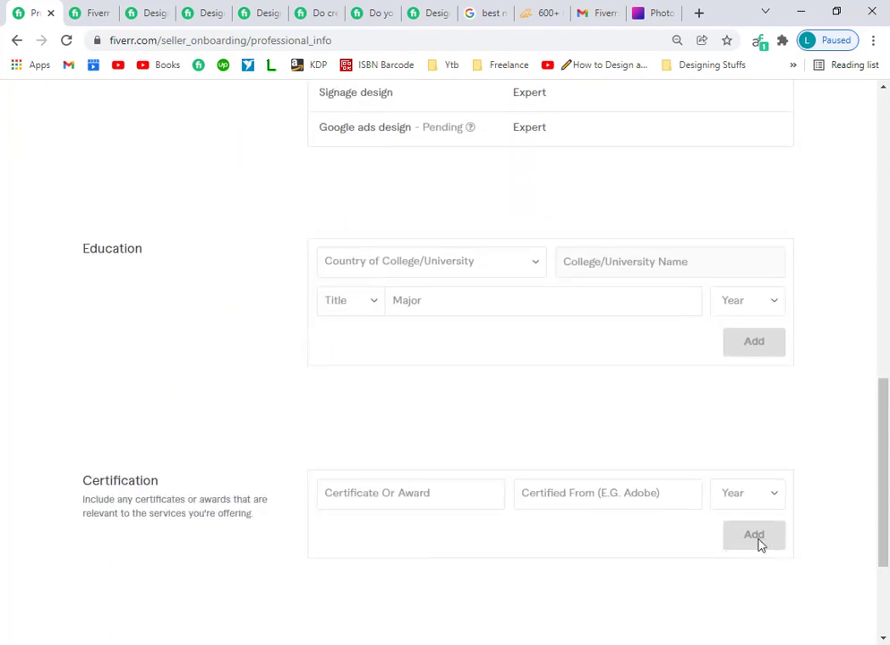
{"action": "scroll", "coordinate": [759, 544], "scroll_direction": "down", "scroll_amount": 3}
Submit Professional Info, review Dribbble and Vimeo under Linked Accounts, and open a new browser tab.
{"action": "left_click", "coordinate": [747, 599]}
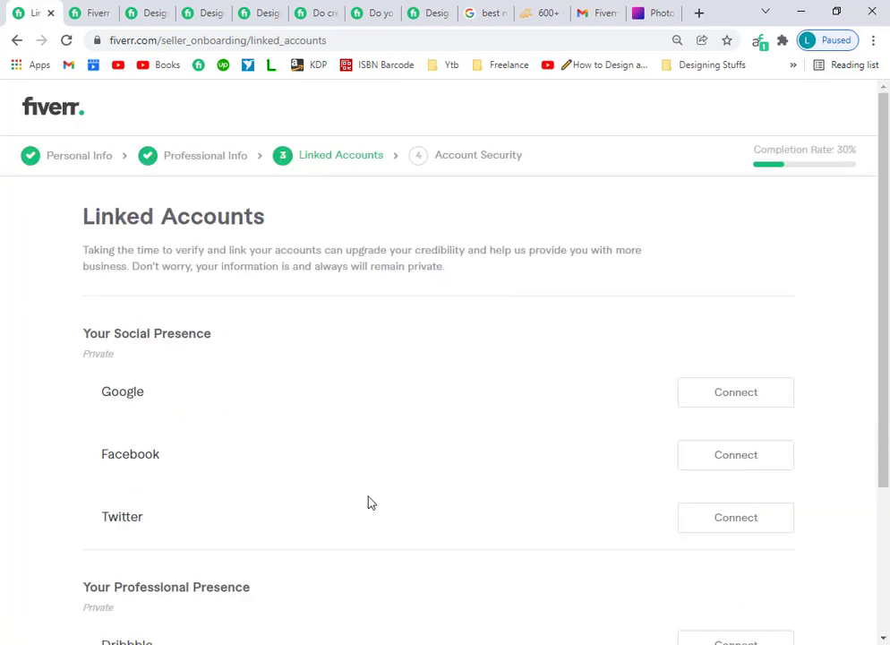
{"action": "scroll", "coordinate": [363, 351], "scroll_direction": "down", "scroll_amount": 1}
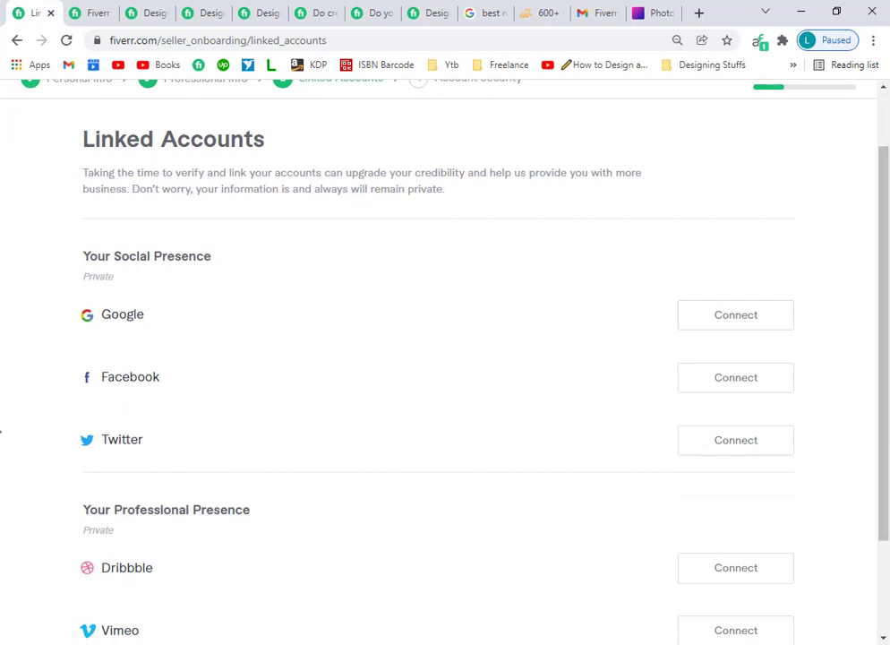
{"action": "scroll", "coordinate": [882, 431], "scroll_direction": "down", "scroll_amount": 2}
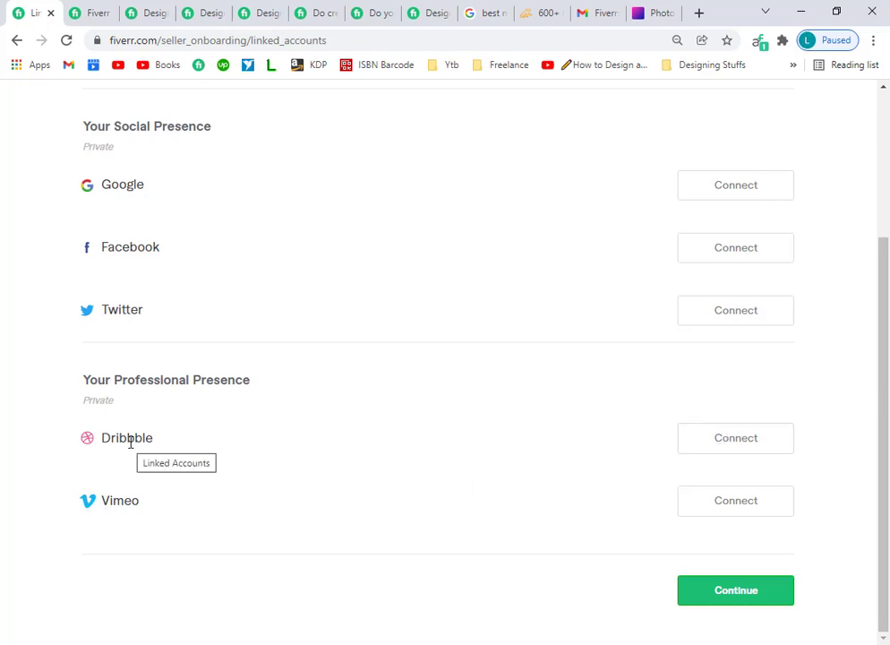
{"action": "left_click_drag", "start_coordinate": [142, 439], "coordinate": [103, 436]}
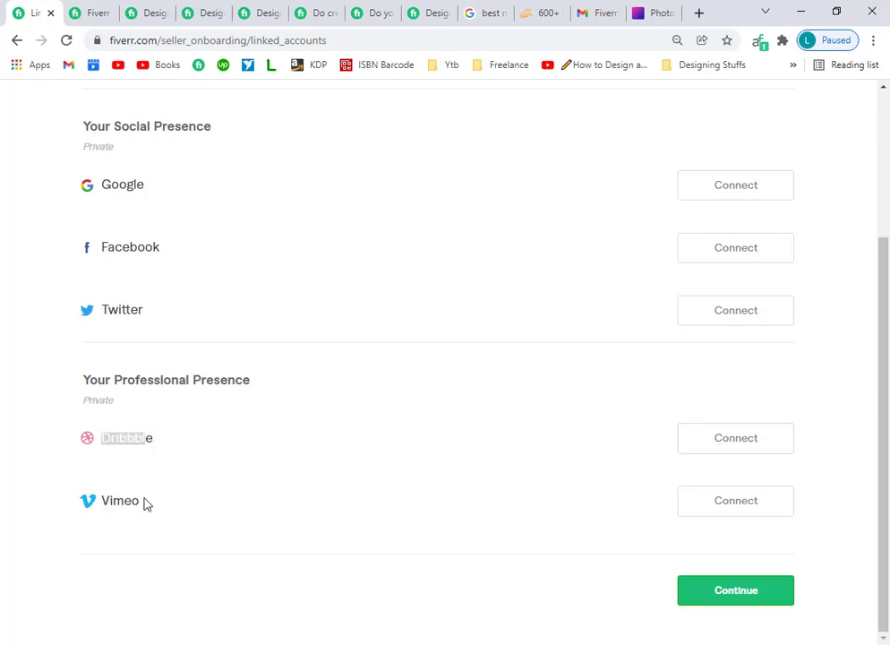
{"action": "left_click_drag", "start_coordinate": [145, 504], "coordinate": [105, 499]}
{"action": "left_click", "coordinate": [700, 13]}
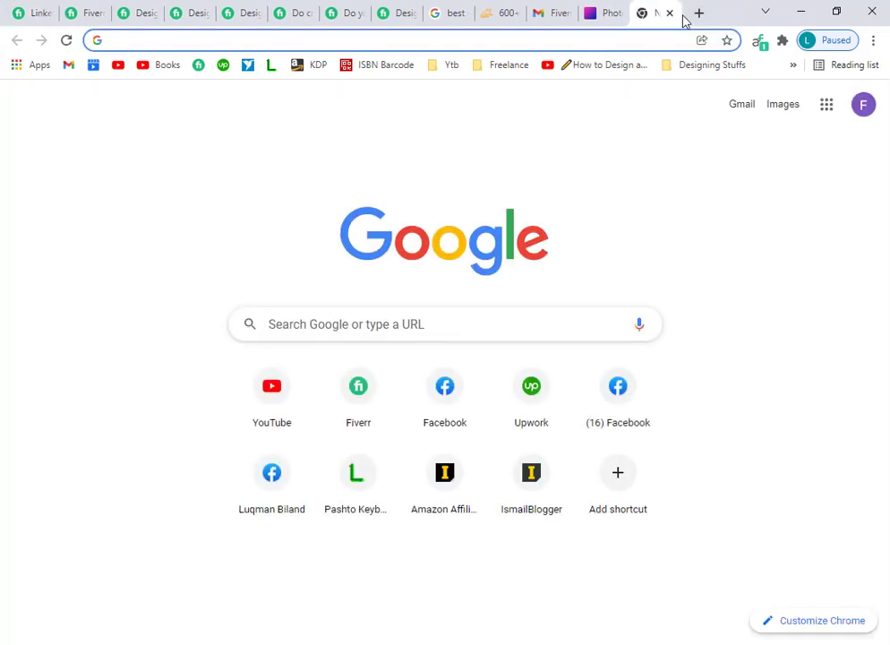
Return to the Fiverr onboarding tab and skip Linked Accounts without linking any accounts.
{"action": "left_click", "coordinate": [10, 10]}
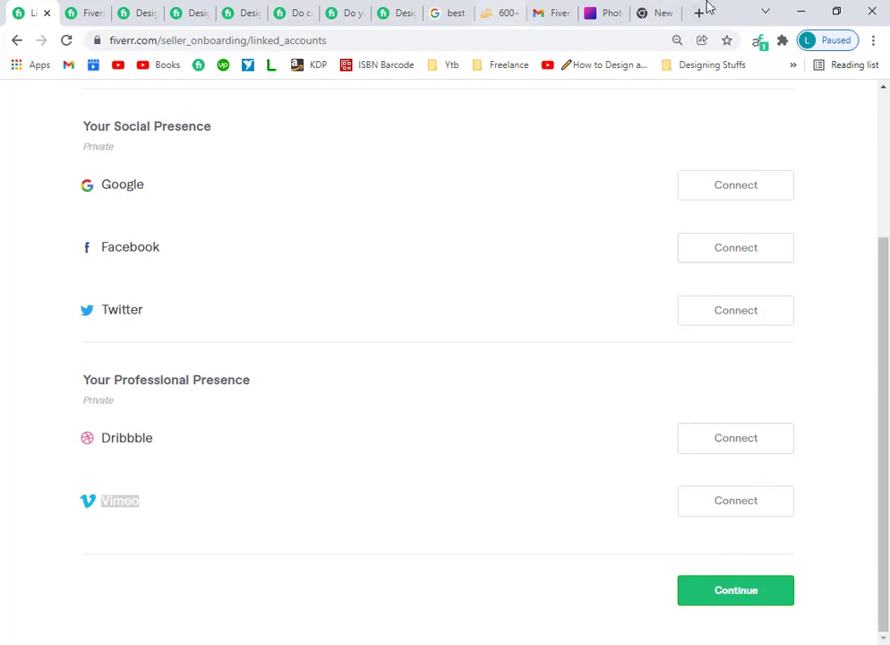
{"action": "left_click", "coordinate": [740, 584]}
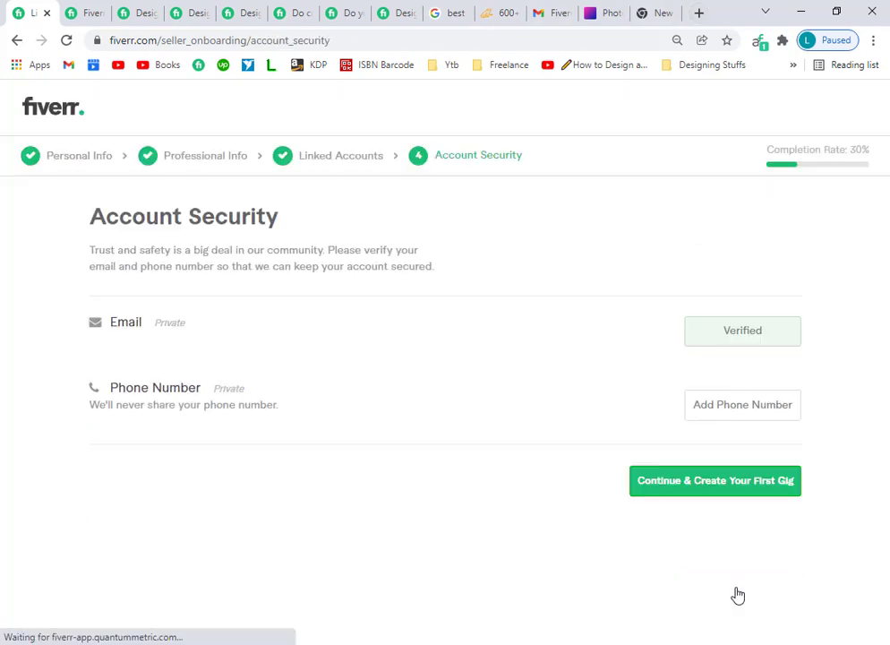
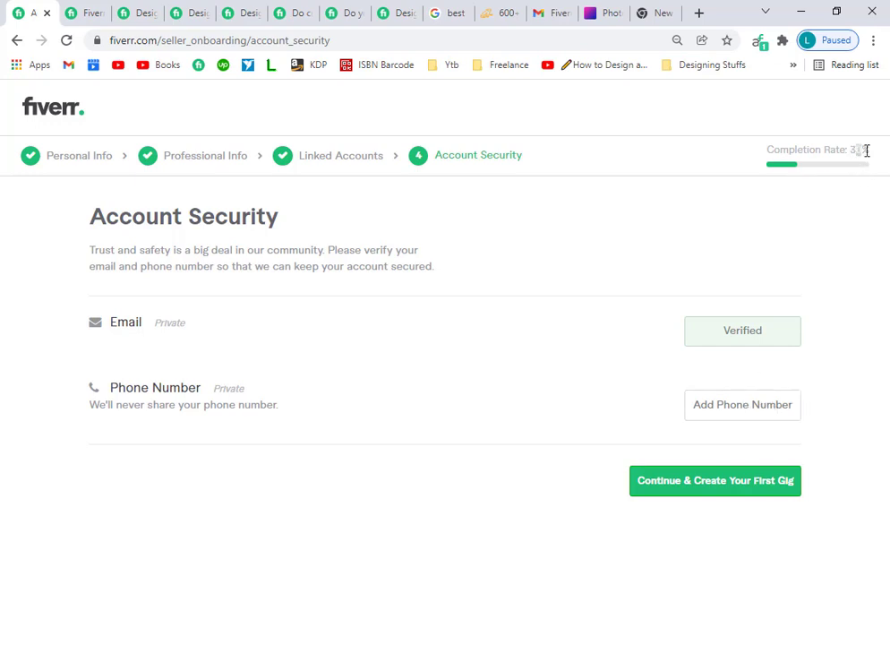
Return to the Linked Accounts step and look over the Google, Facebook, Twitter, Dribbble and Vimeo entries.
{"action": "left_click", "coordinate": [365, 159]}
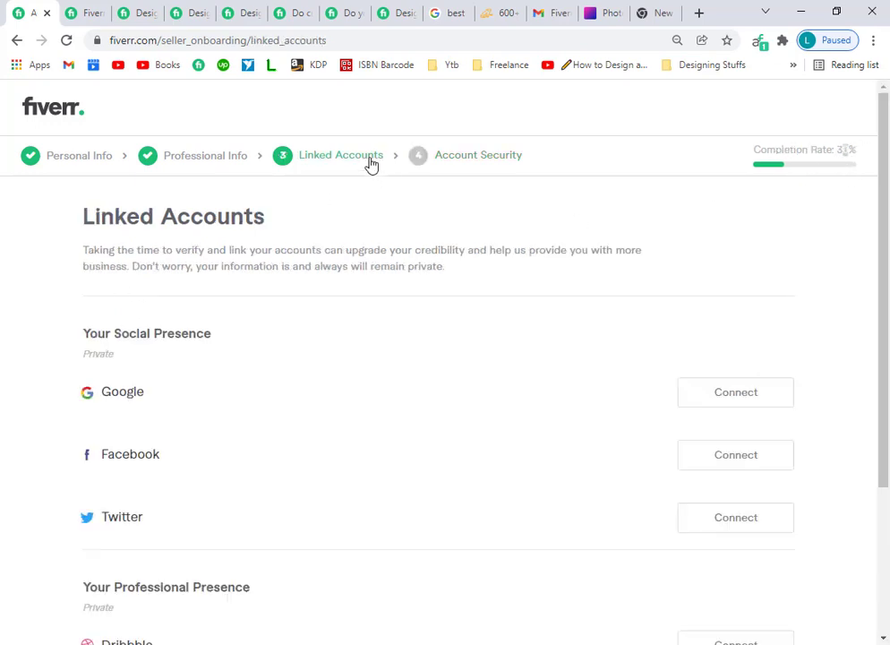
{"action": "scroll", "coordinate": [455, 563], "scroll_direction": "down", "scroll_amount": 3}
{"action": "scroll", "coordinate": [459, 562], "scroll_direction": "up", "scroll_amount": 2}
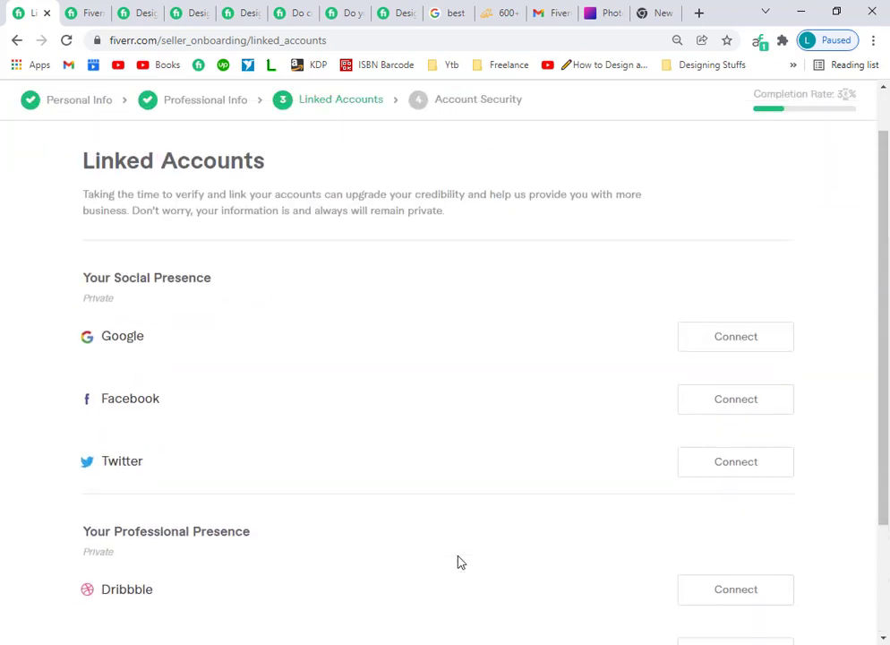
{"action": "scroll", "coordinate": [467, 553], "scroll_direction": "down", "scroll_amount": 2}
{"action": "scroll", "coordinate": [466, 553], "scroll_direction": "up", "scroll_amount": 3}
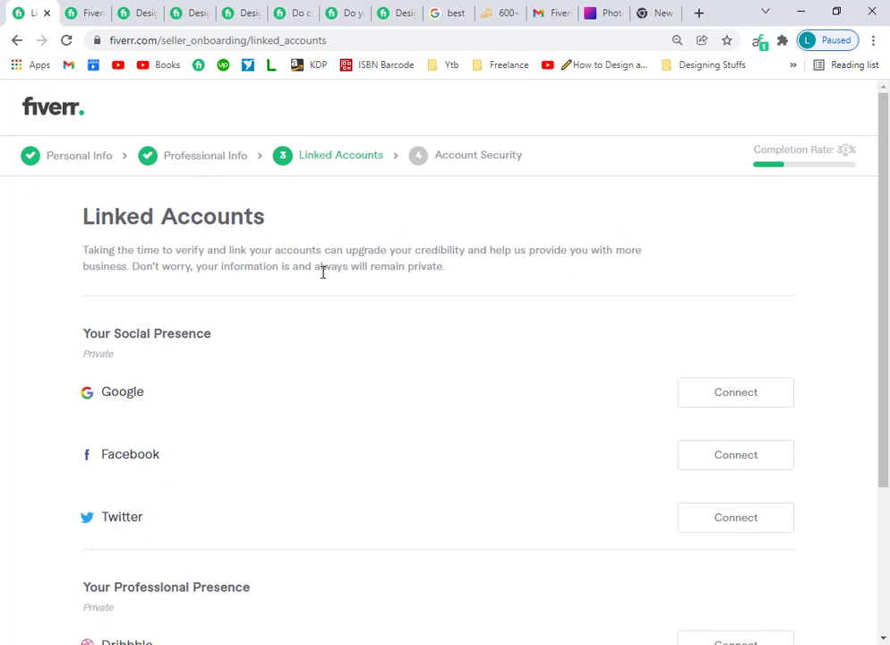
{"action": "scroll", "coordinate": [432, 386], "scroll_direction": "down", "scroll_amount": 3}
{"action": "scroll", "coordinate": [432, 387], "scroll_direction": "up", "scroll_amount": 3}
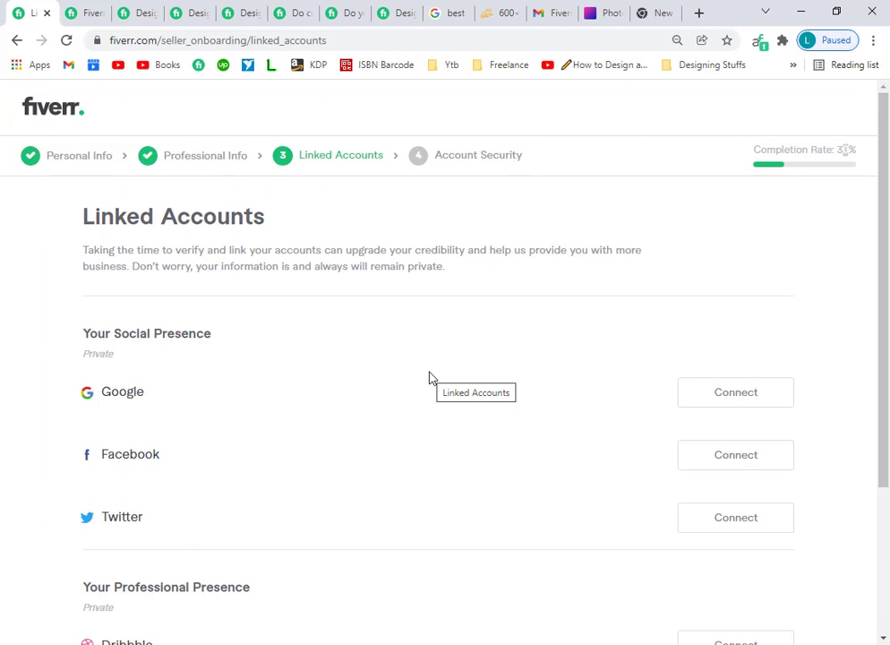
Jump to Personal Info, then go back through the onboarding pages to the seller profile with no active Gigs.
{"action": "left_click", "coordinate": [71, 158]}
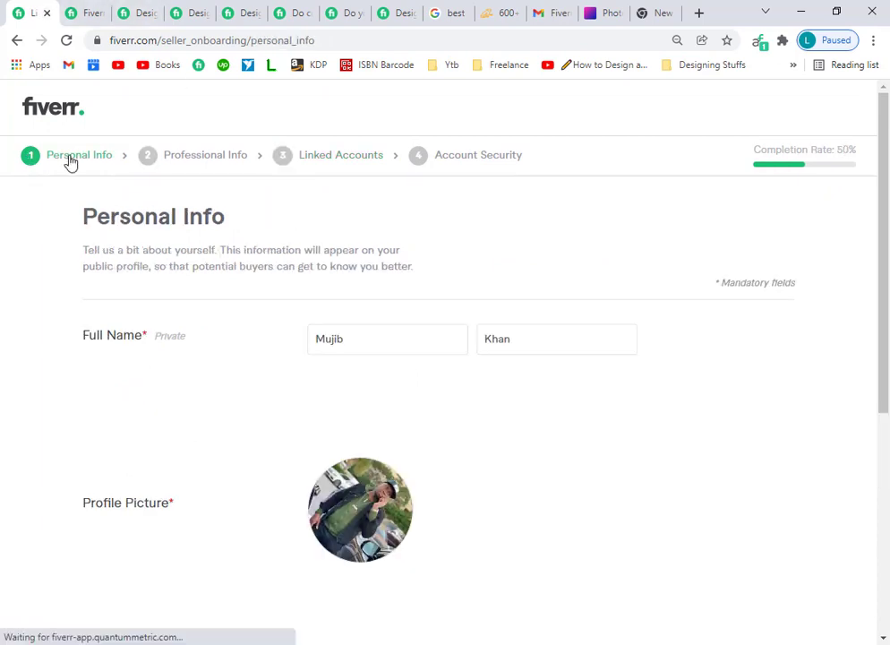
{"action": "left_click", "coordinate": [16, 39]}
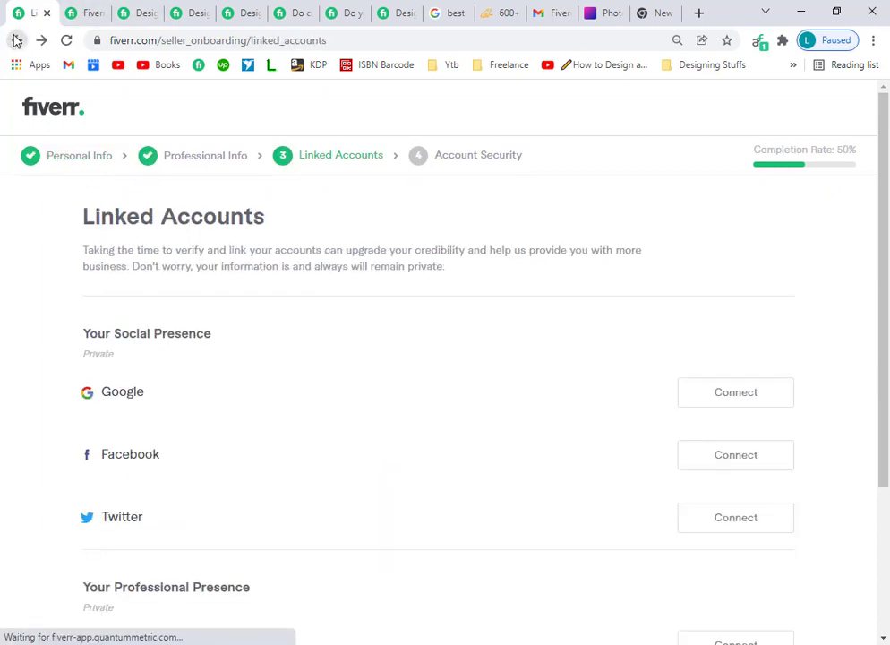
{"action": "left_click", "coordinate": [16, 39]}
{"action": "left_click", "coordinate": [17, 39]}
{"action": "left_click", "coordinate": [16, 39]}
{"action": "left_click", "coordinate": [16, 40]}
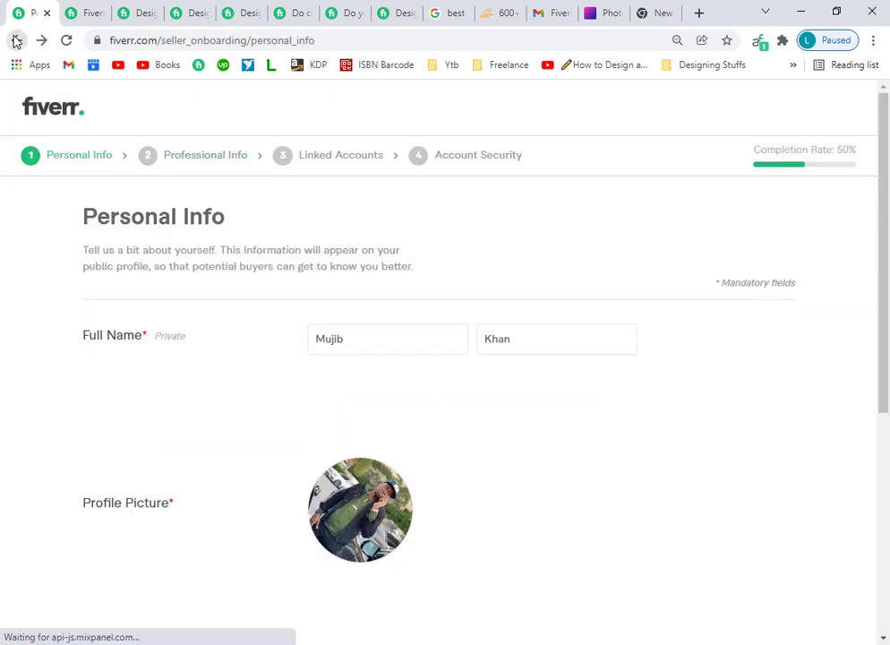
{"action": "left_click", "coordinate": [16, 39]}
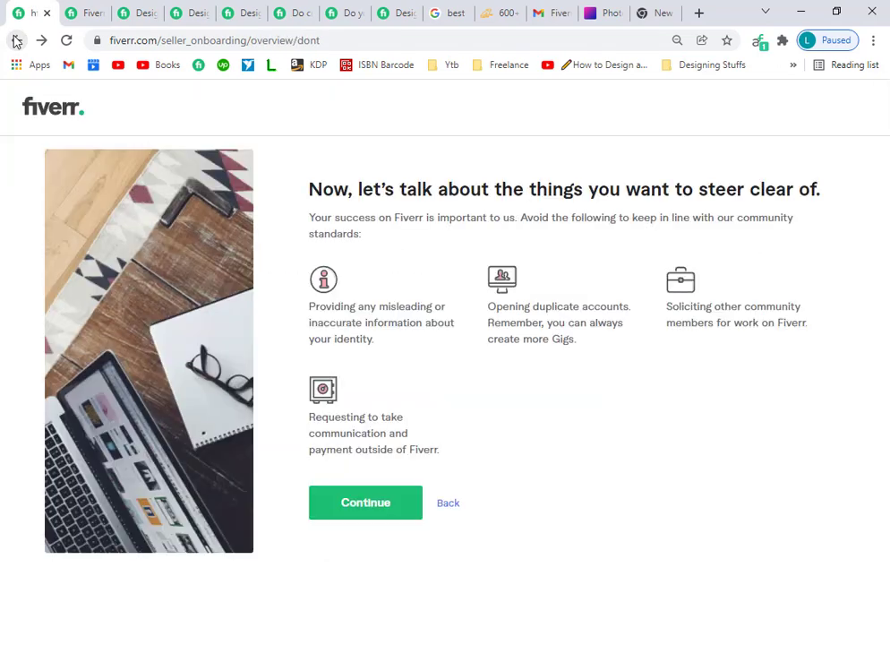
{"action": "left_click", "coordinate": [16, 39]}
{"action": "left_click", "coordinate": [16, 39]}
{"action": "left_click", "coordinate": [16, 40]}
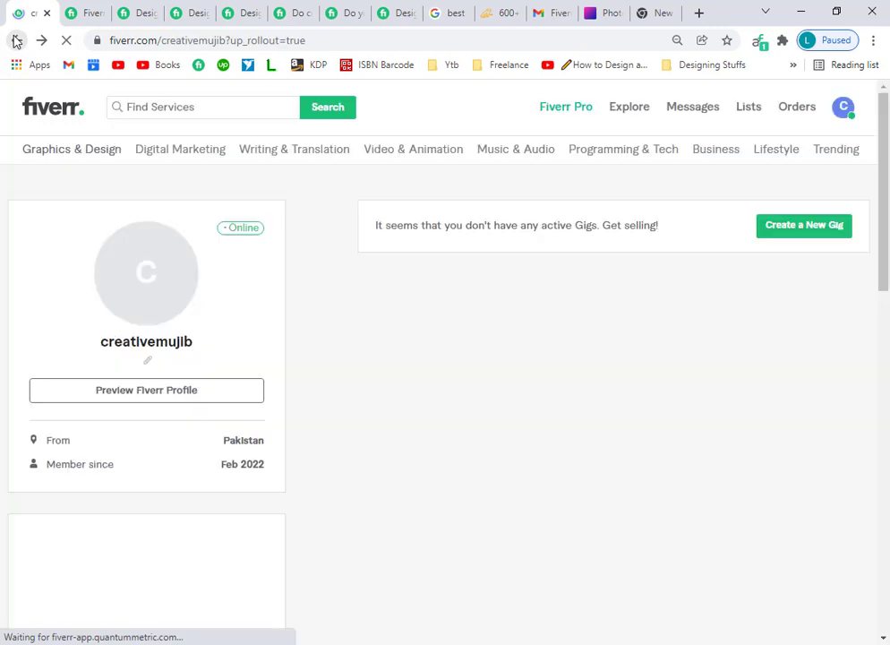
Try saving an empty one-line story, triggering 'Text is too short', then check the empty Description and Skills sections.
{"action": "left_click", "coordinate": [147, 365]}
{"action": "left_click", "coordinate": [213, 393]}
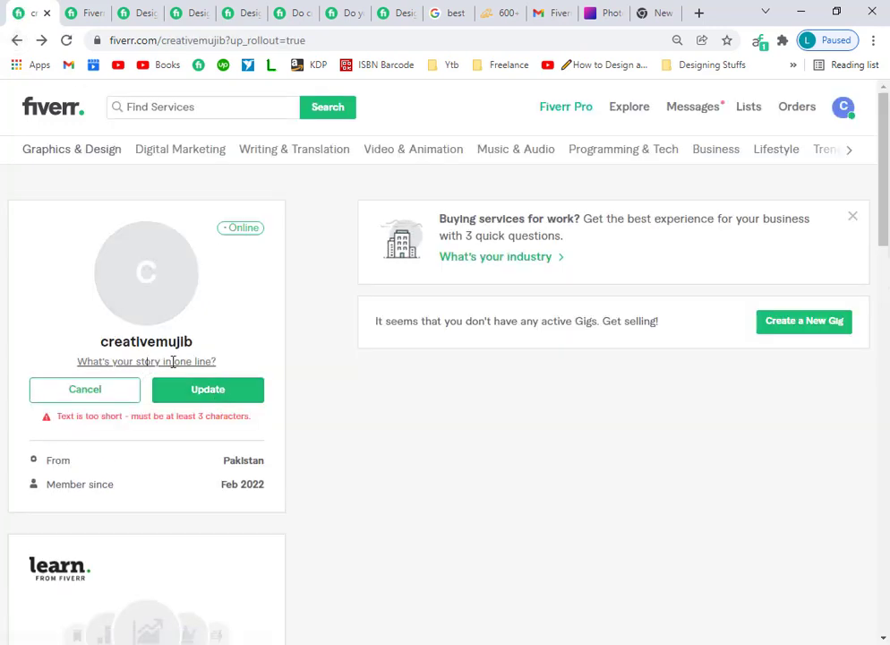
{"action": "scroll", "coordinate": [274, 479], "scroll_direction": "down", "scroll_amount": 8}
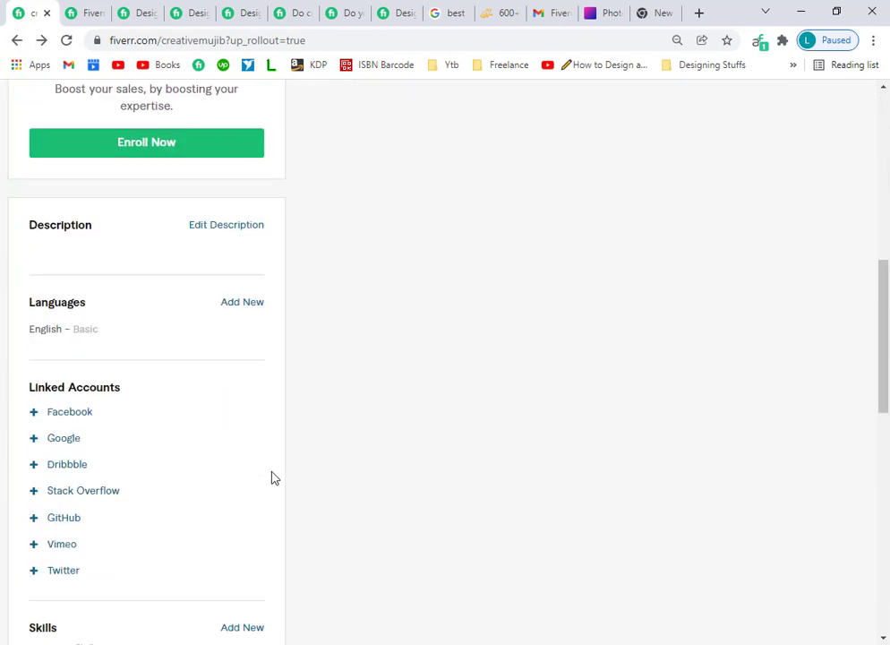
{"action": "scroll", "coordinate": [274, 479], "scroll_direction": "down", "scroll_amount": 5}
{"action": "scroll", "coordinate": [258, 470], "scroll_direction": "up", "scroll_amount": 4}
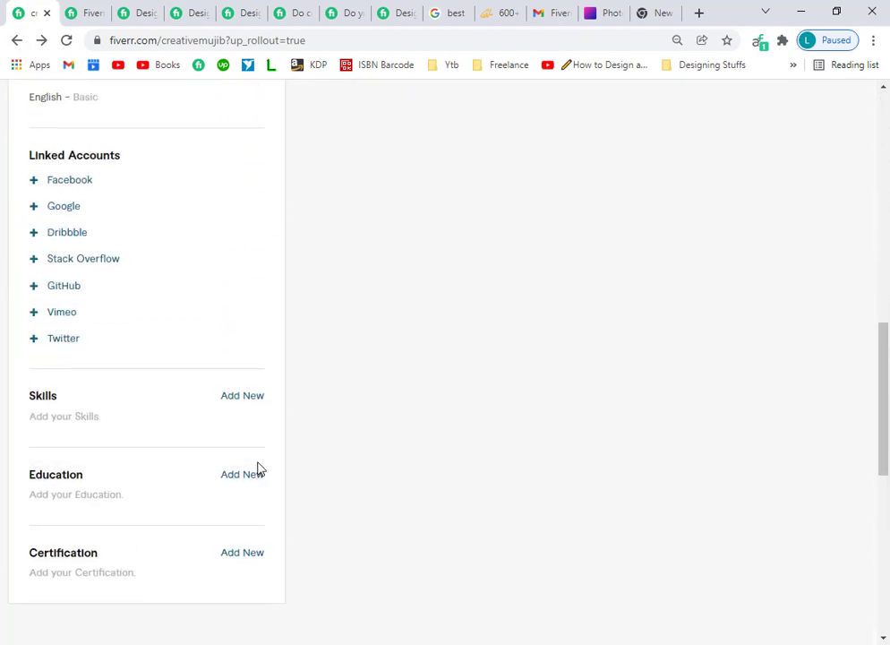
{"action": "scroll", "coordinate": [258, 468], "scroll_direction": "up", "scroll_amount": 3}
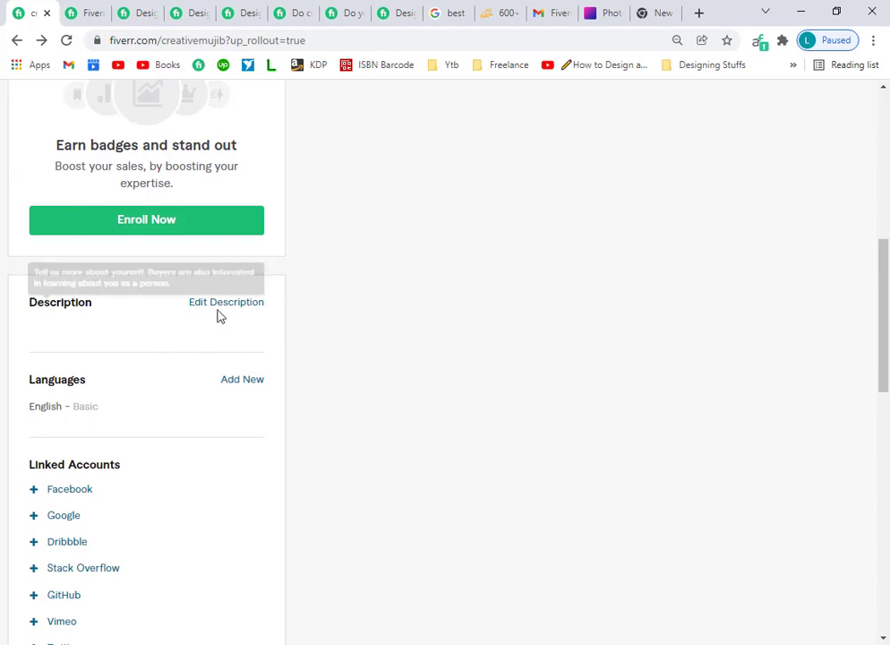
{"action": "scroll", "coordinate": [537, 412], "scroll_direction": "up", "scroll_amount": 4}
{"action": "scroll", "coordinate": [537, 412], "scroll_direction": "up", "scroll_amount": 2}
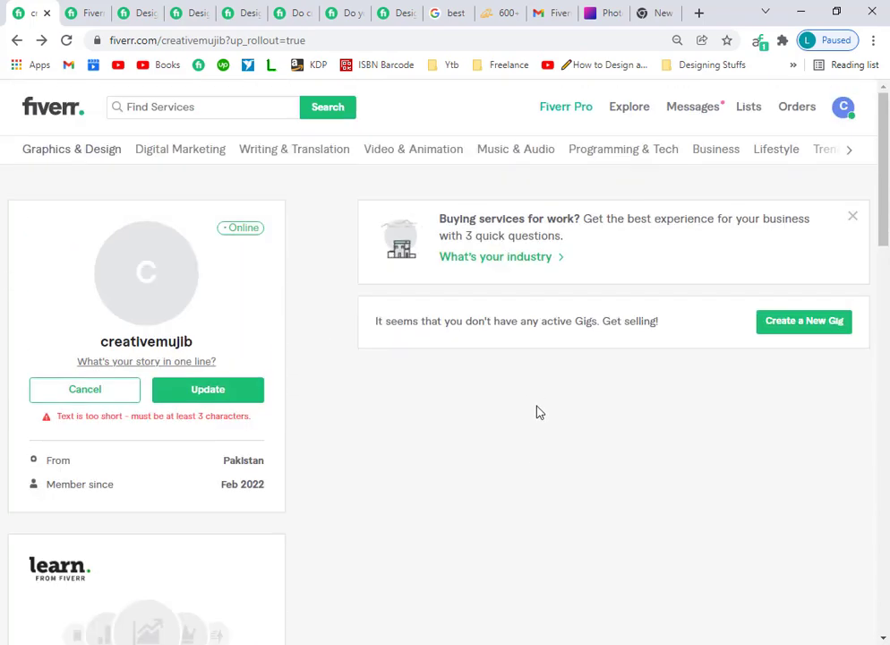